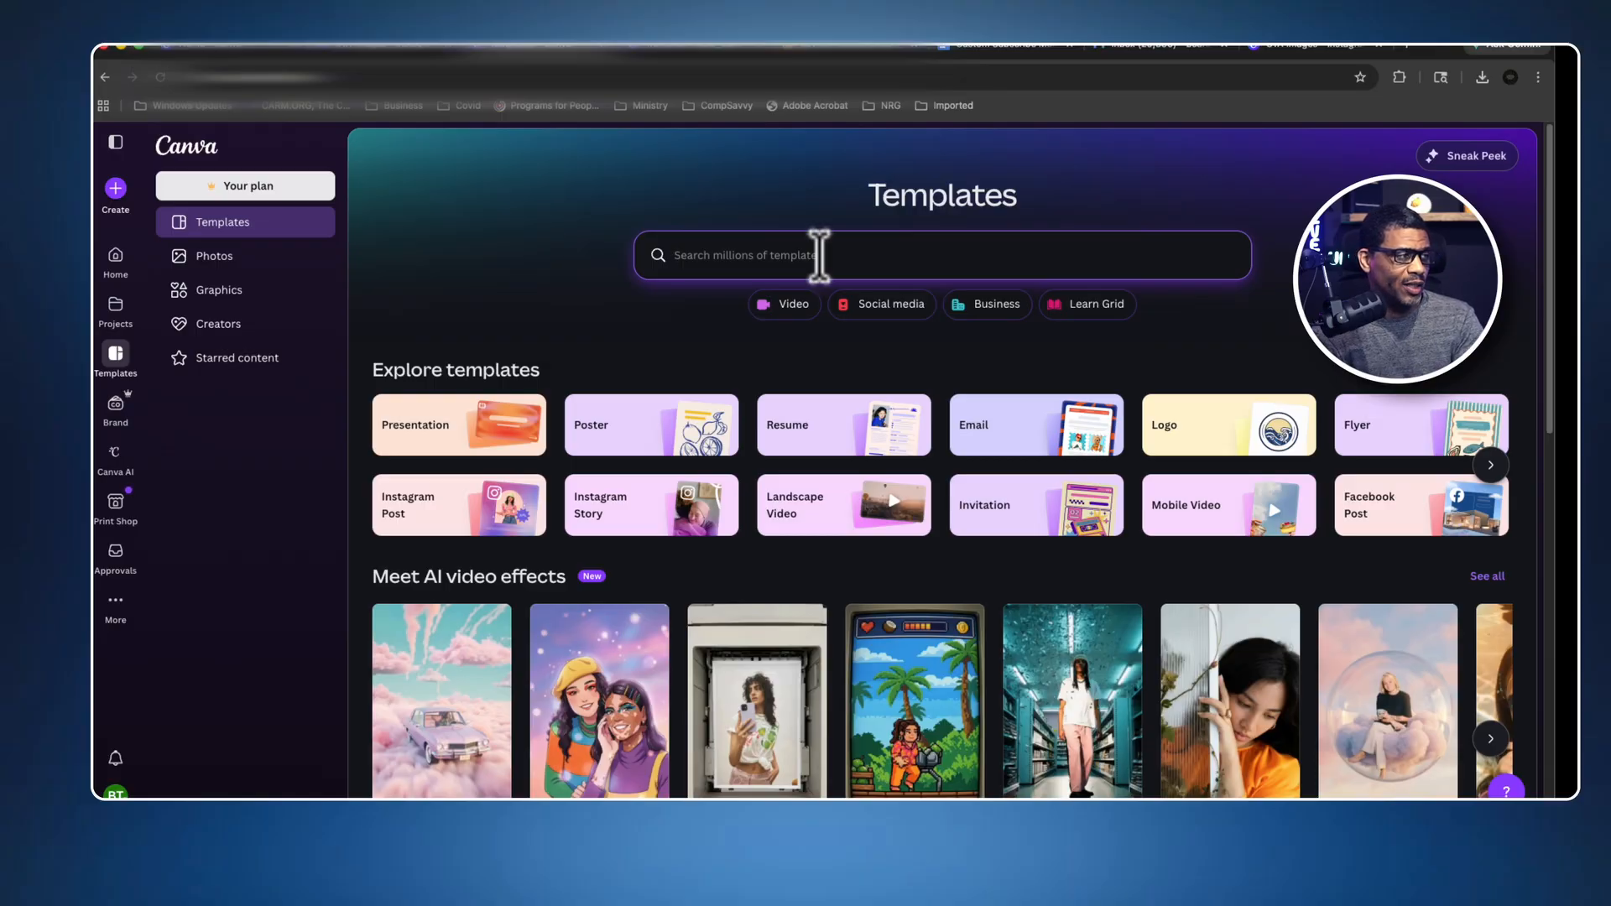
# Search the templates for "social media comment".
pyautogui.write('soc')
pyautogui.write('ial med')
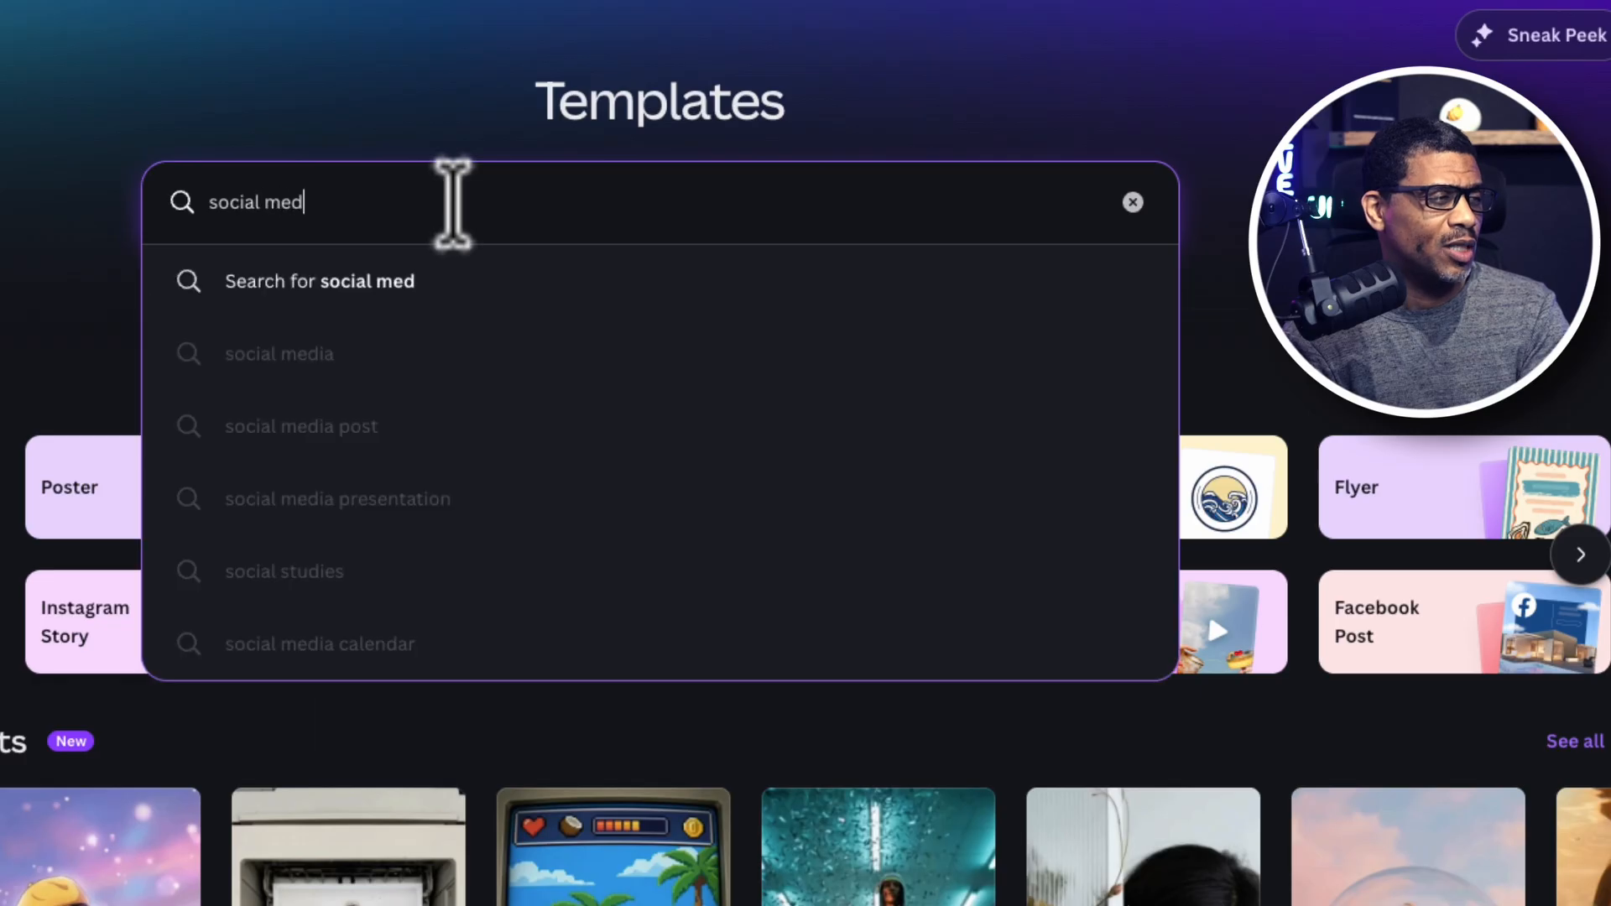
pyautogui.write('ia comment')
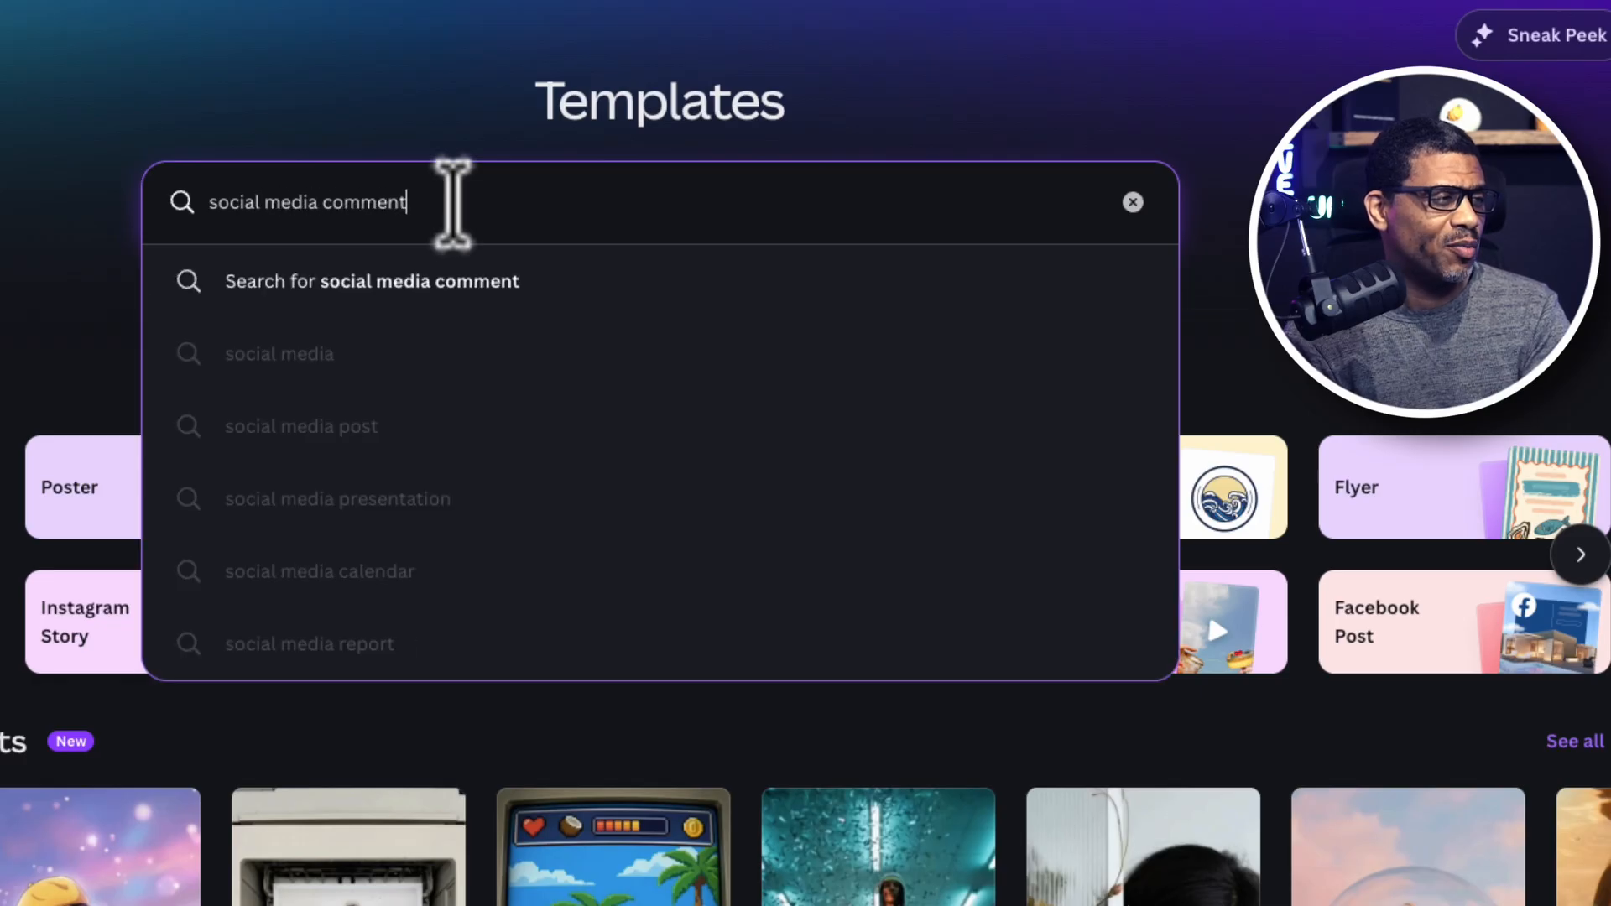
pyautogui.press('Return')
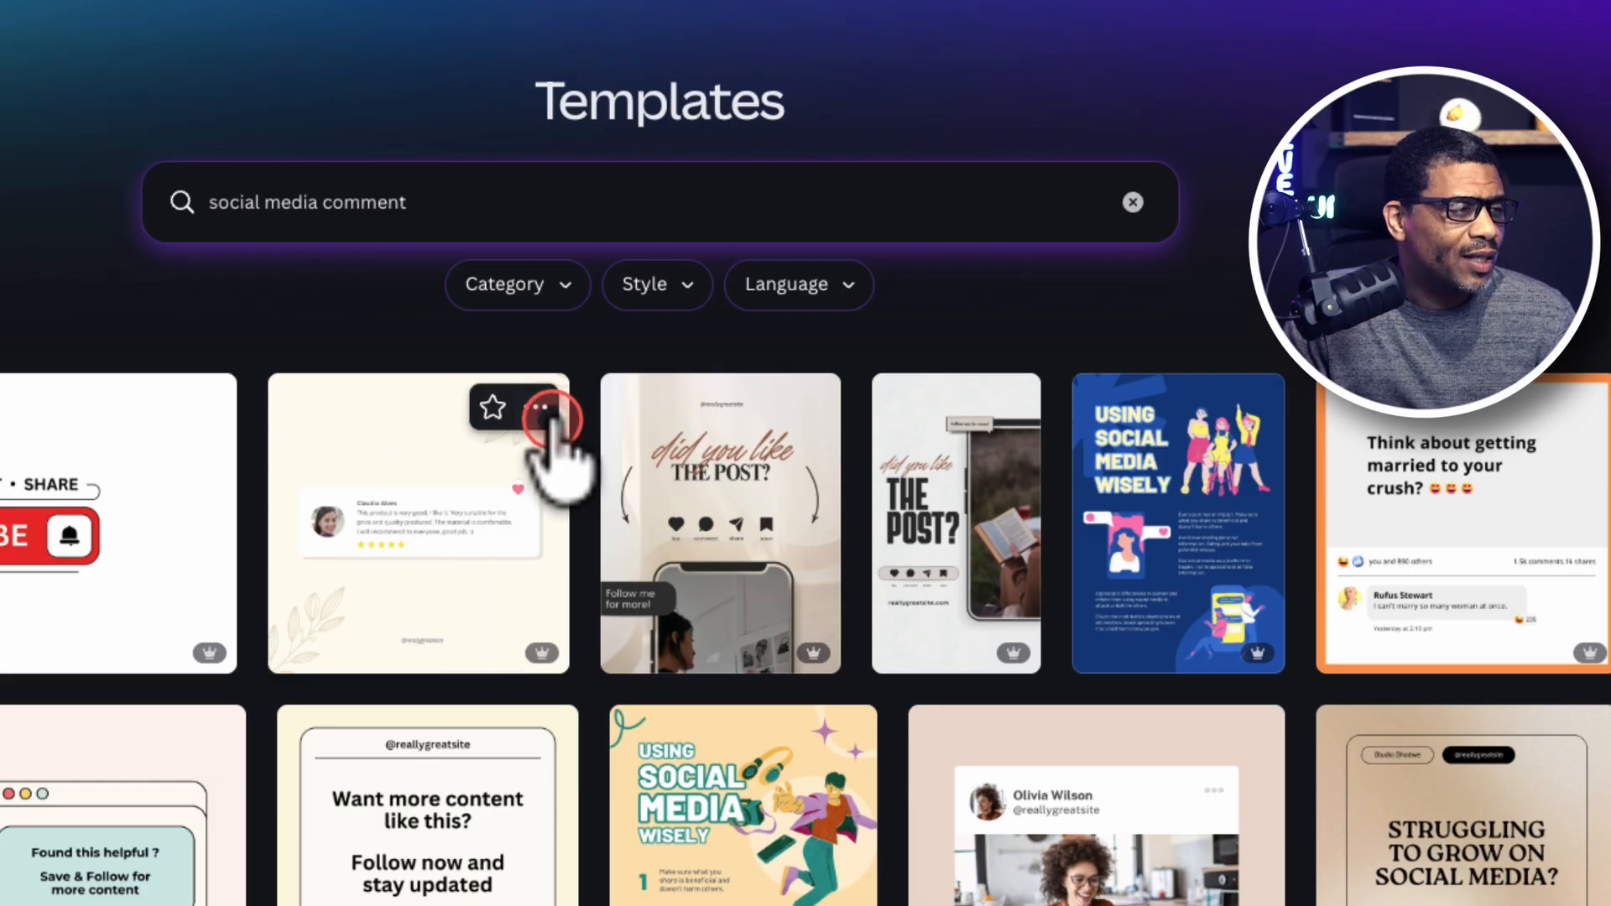
# Open the Cream Testimonials Comments Column Instagram Post template for customization.
pyautogui.click(535, 408)
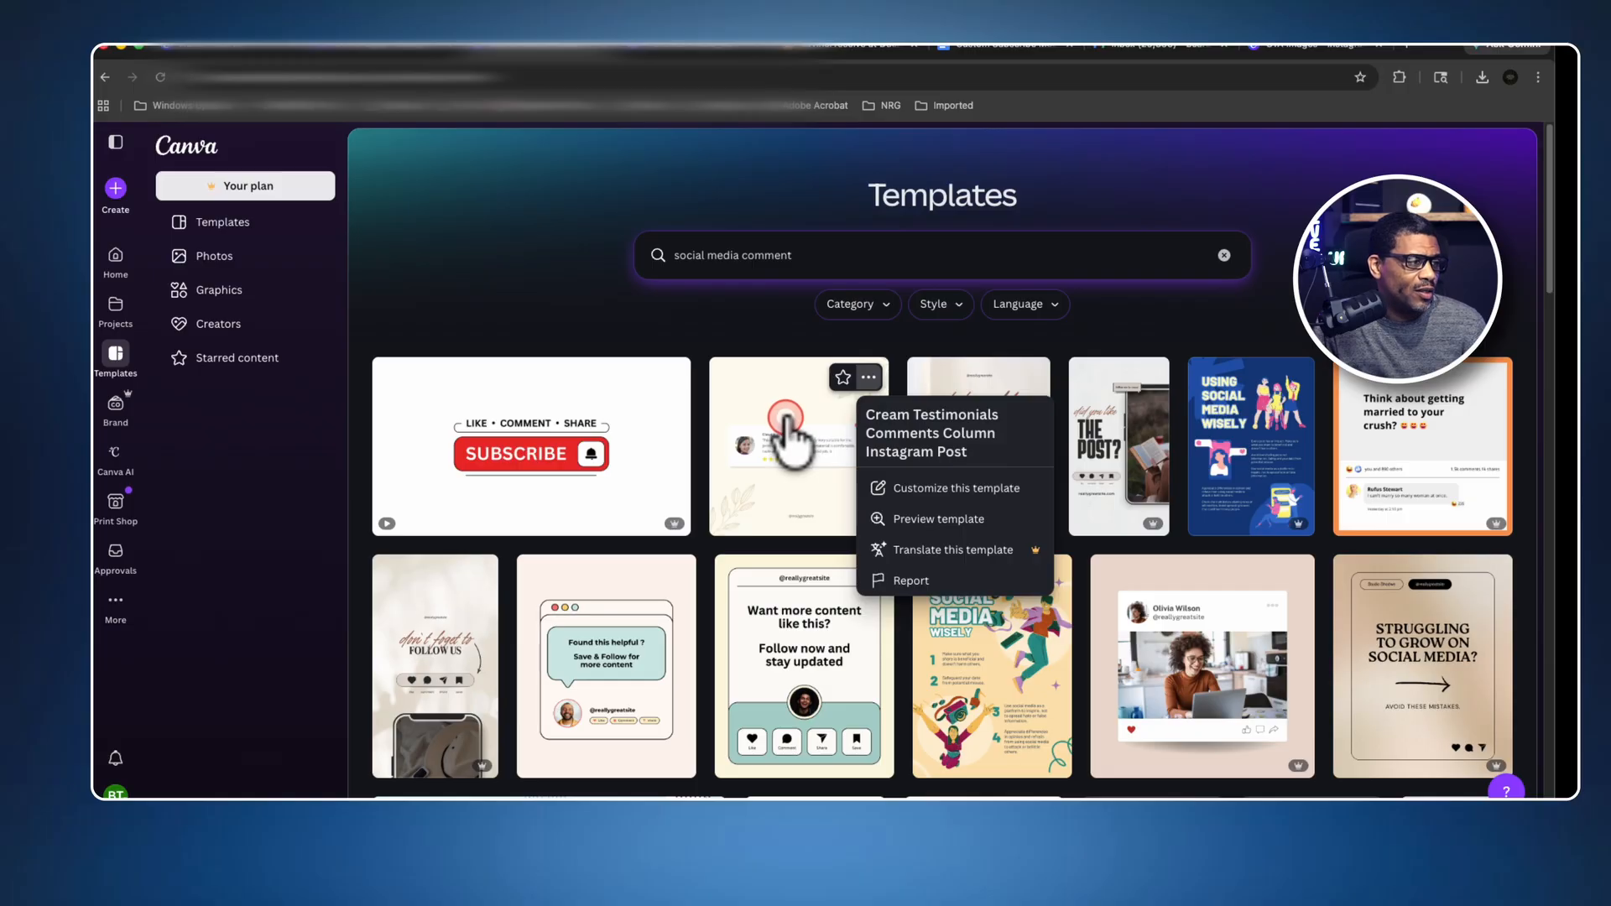
pyautogui.click(786, 418)
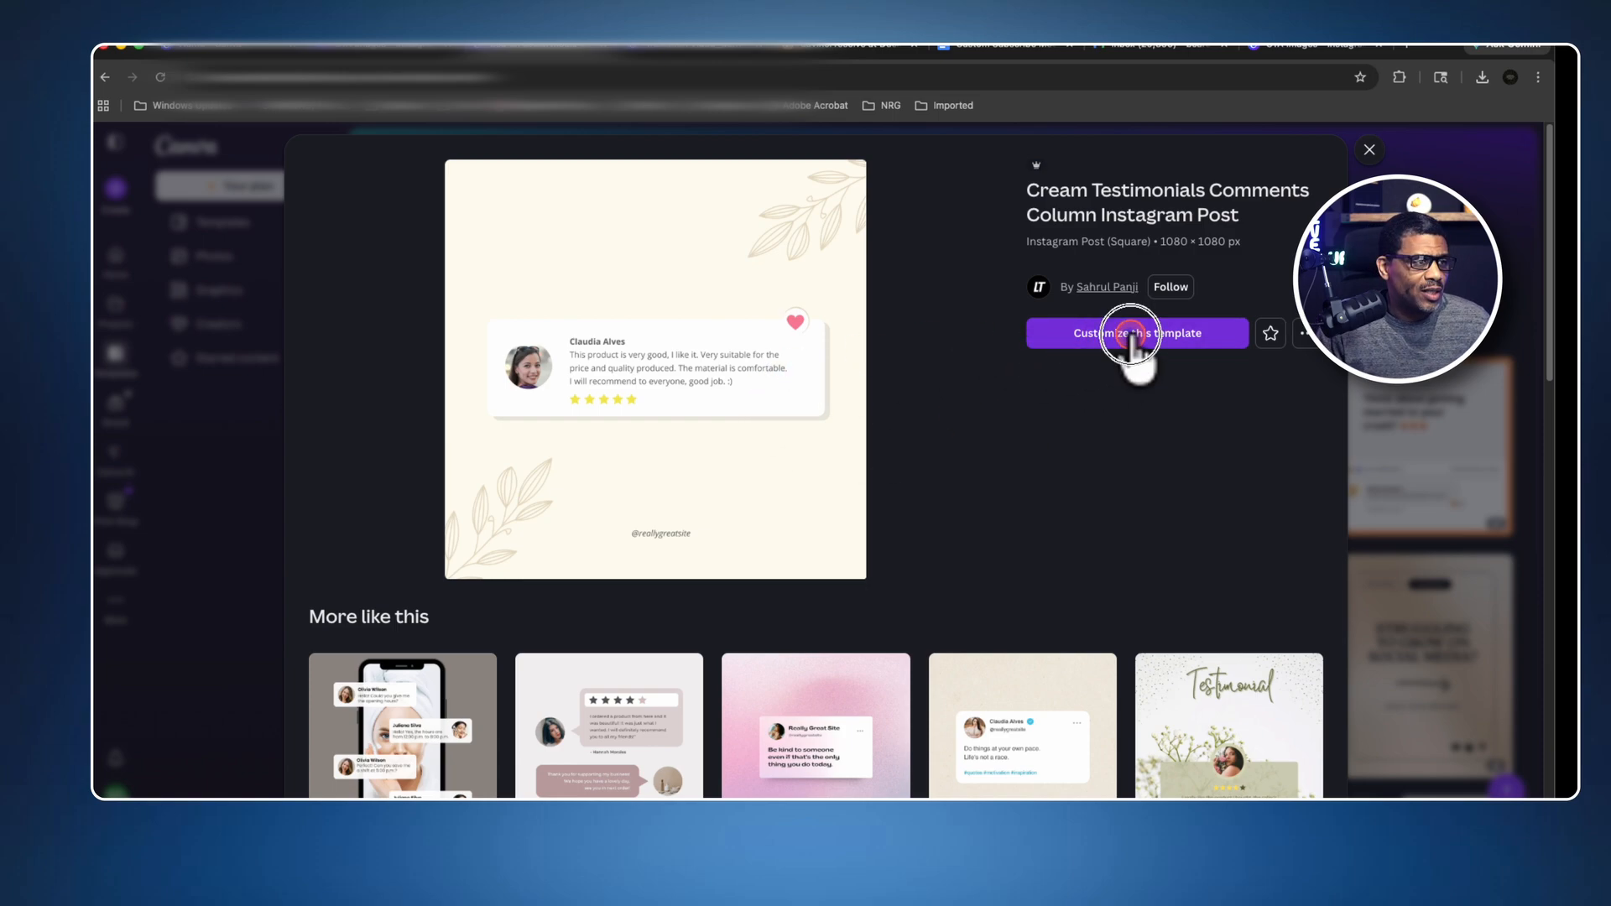
pyautogui.click(1108, 340)
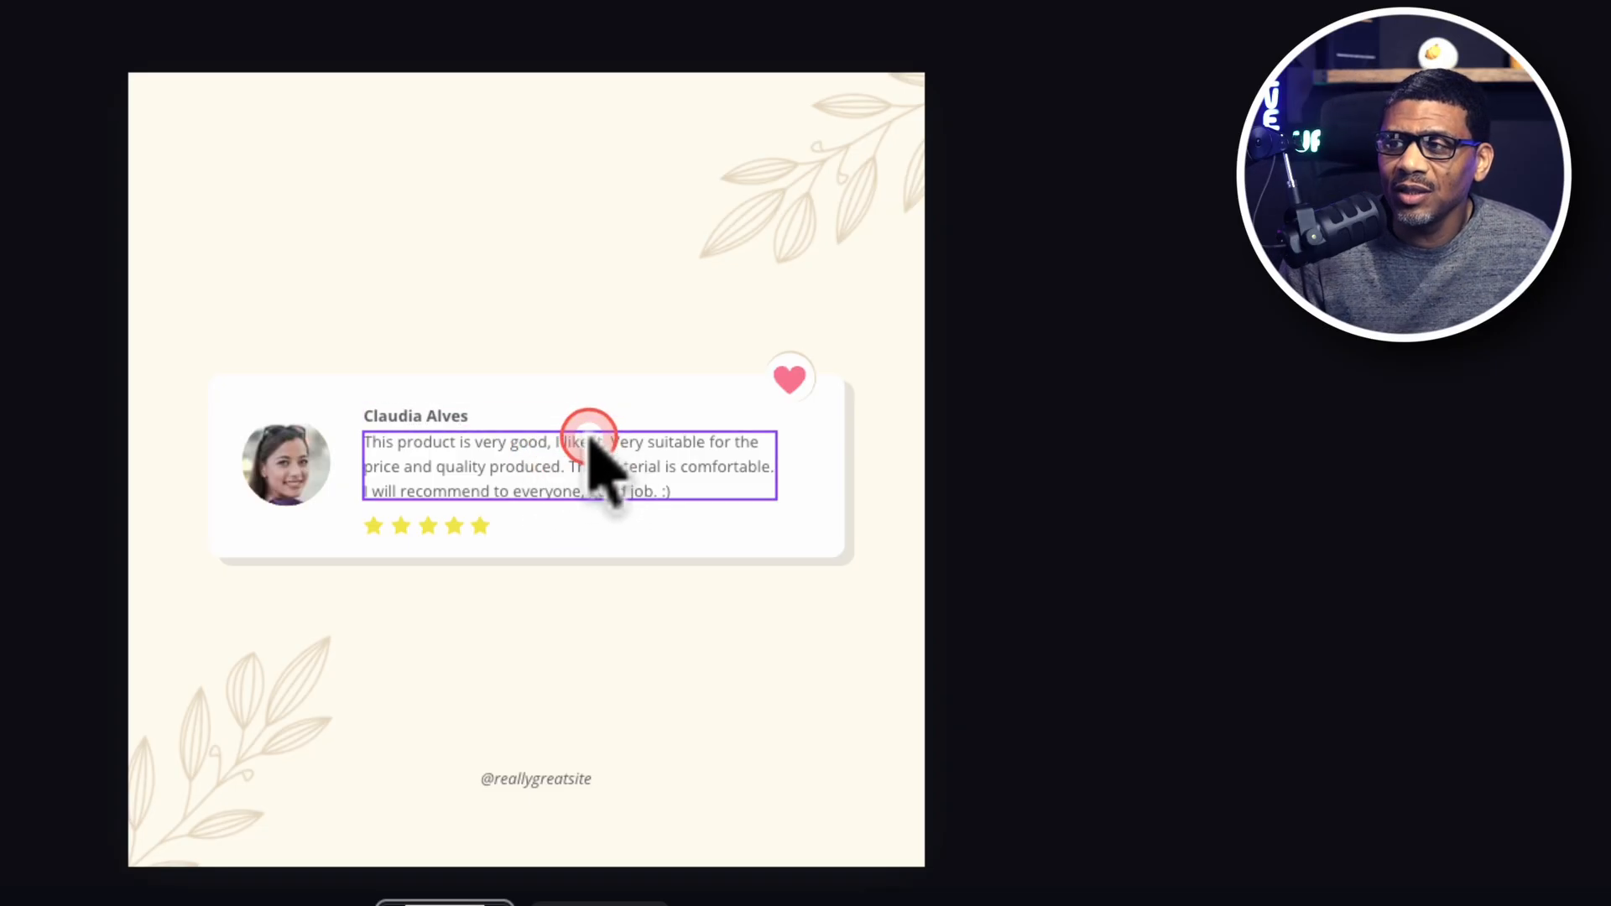
# Move the reviewer's name text to directly below the profile photo on the comment card.
pyautogui.click(428, 417)
pyautogui.moveTo(570, 491); pyautogui.dragTo(447, 583)
# Replace the testimonial paragraph on the card with "Hi! Don't Forget to Like & Subcribe!".
pyautogui.click(678, 458)
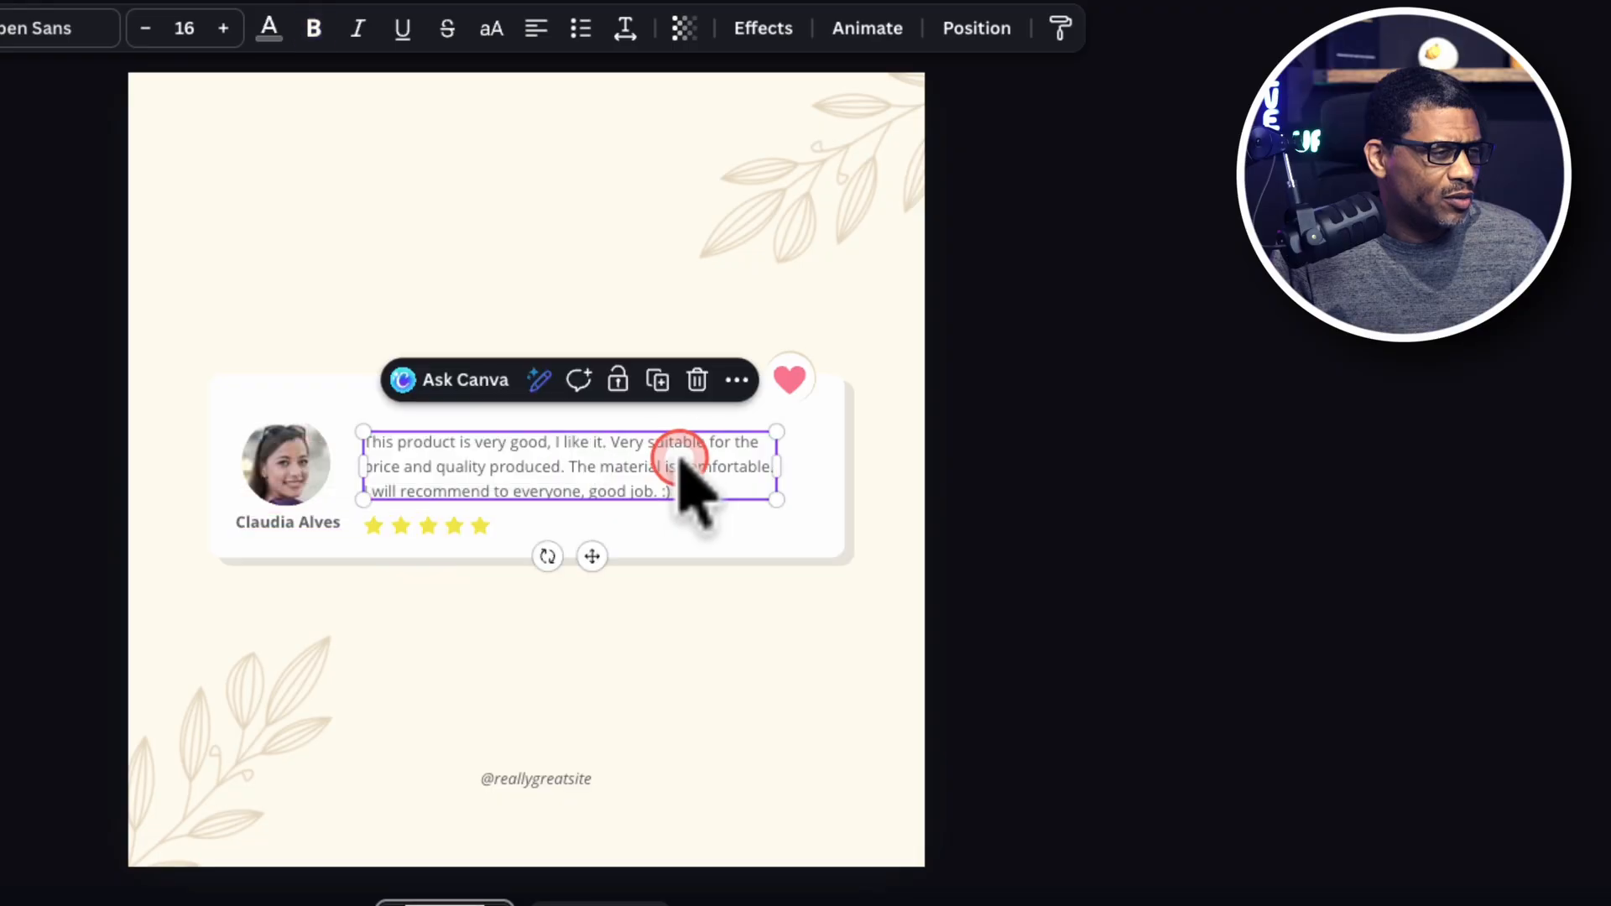
pyautogui.doubleClick(678, 458)
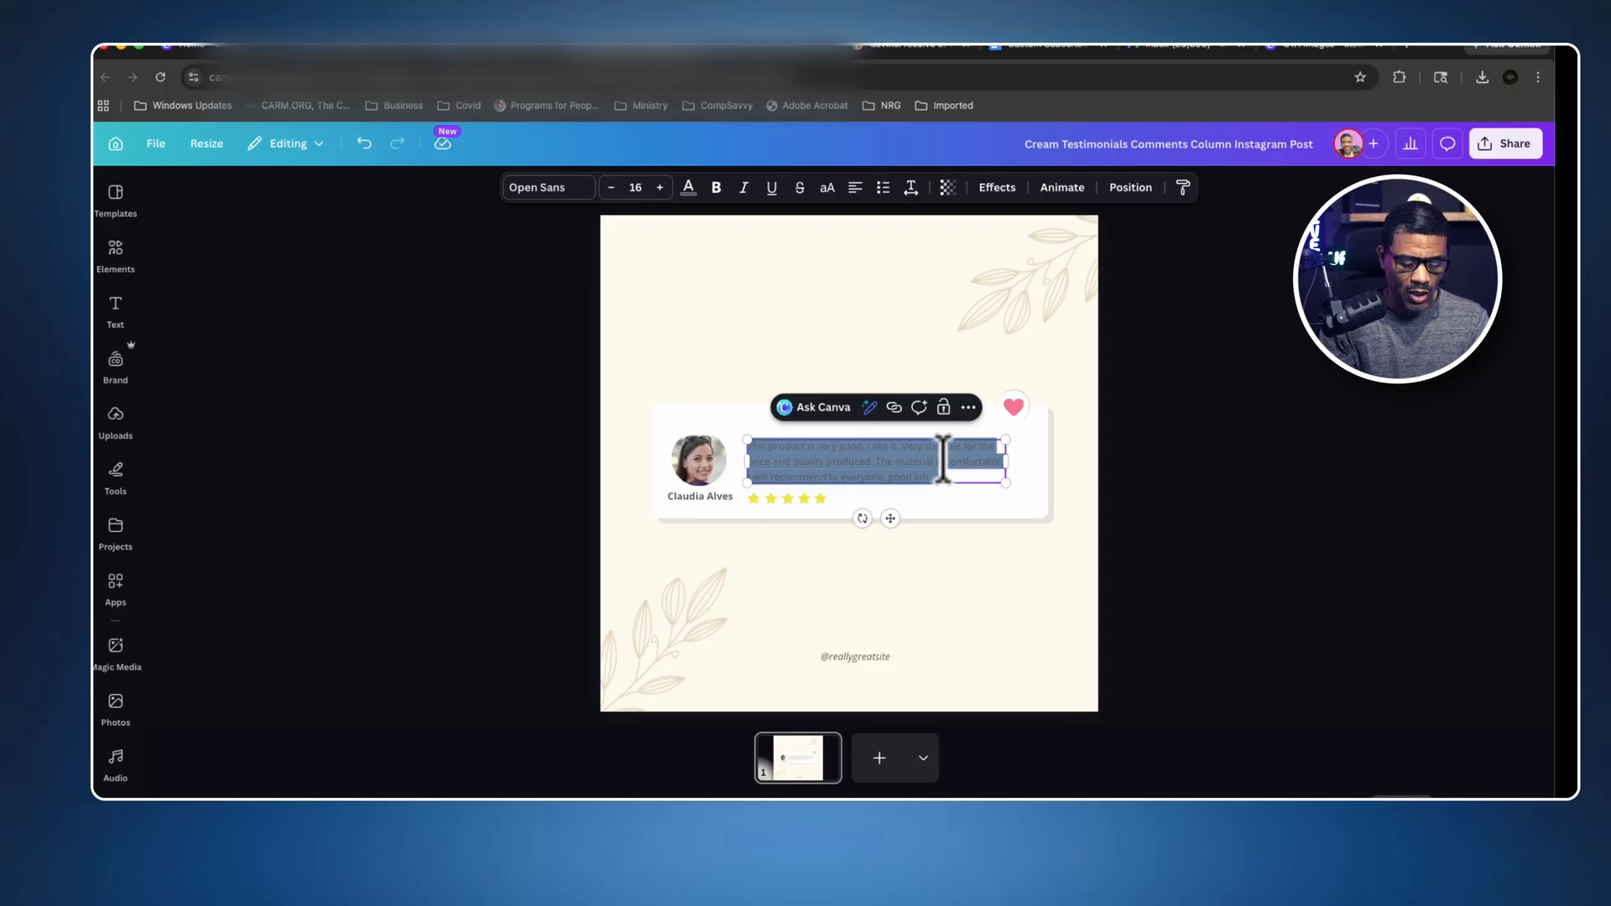
pyautogui.press('BackSpace')
pyautogui.click(945, 458)
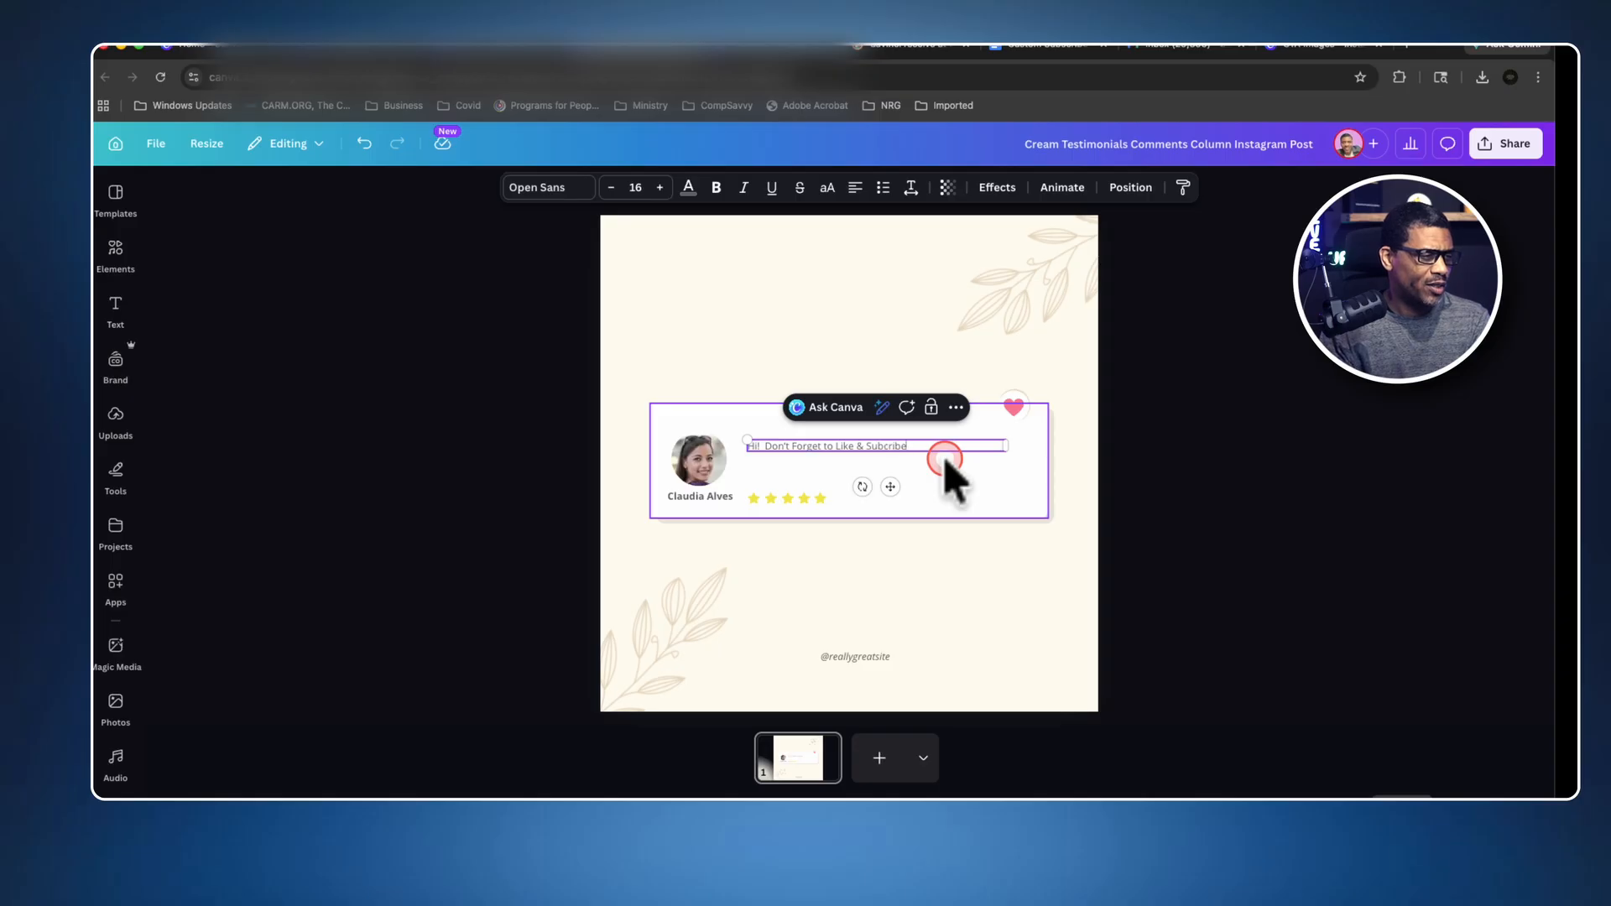
pyautogui.click(971, 501)
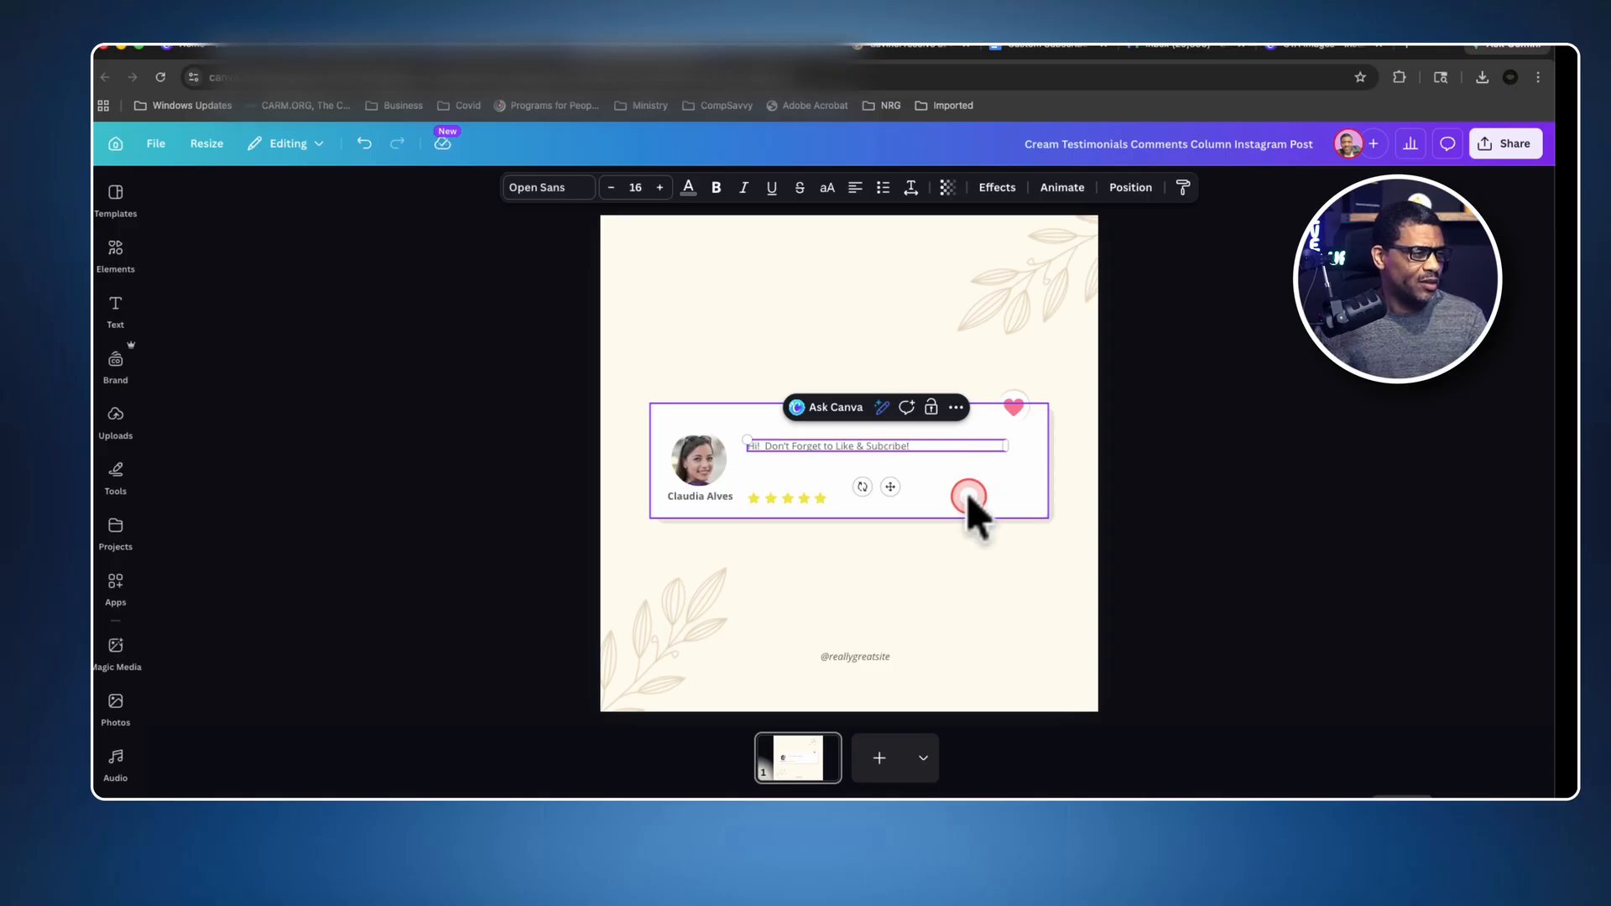
# Set the message text size to 28 and fit its narrowed text box beside the profile photo.
pyautogui.click(867, 445)
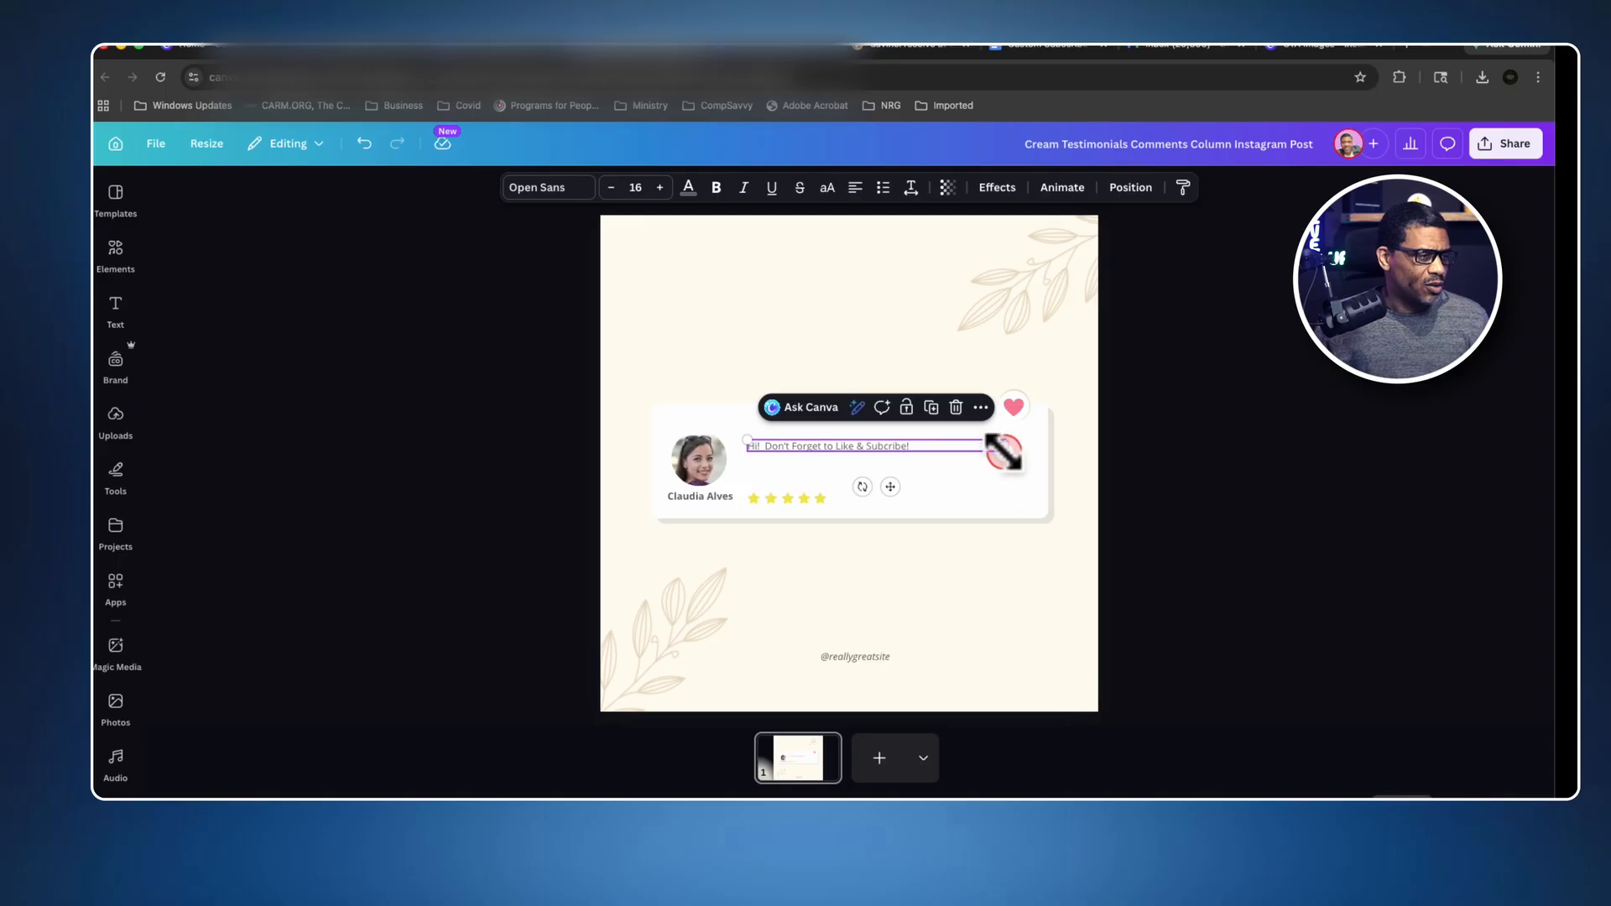
pyautogui.click(660, 187)
pyautogui.click(660, 188)
pyautogui.click(659, 187)
pyautogui.click(660, 187)
pyautogui.click(659, 187)
pyautogui.click(660, 187)
pyautogui.click(660, 187)
pyautogui.click(660, 187)
pyautogui.click(659, 187)
pyautogui.click(659, 187)
pyautogui.click(660, 187)
pyautogui.click(659, 188)
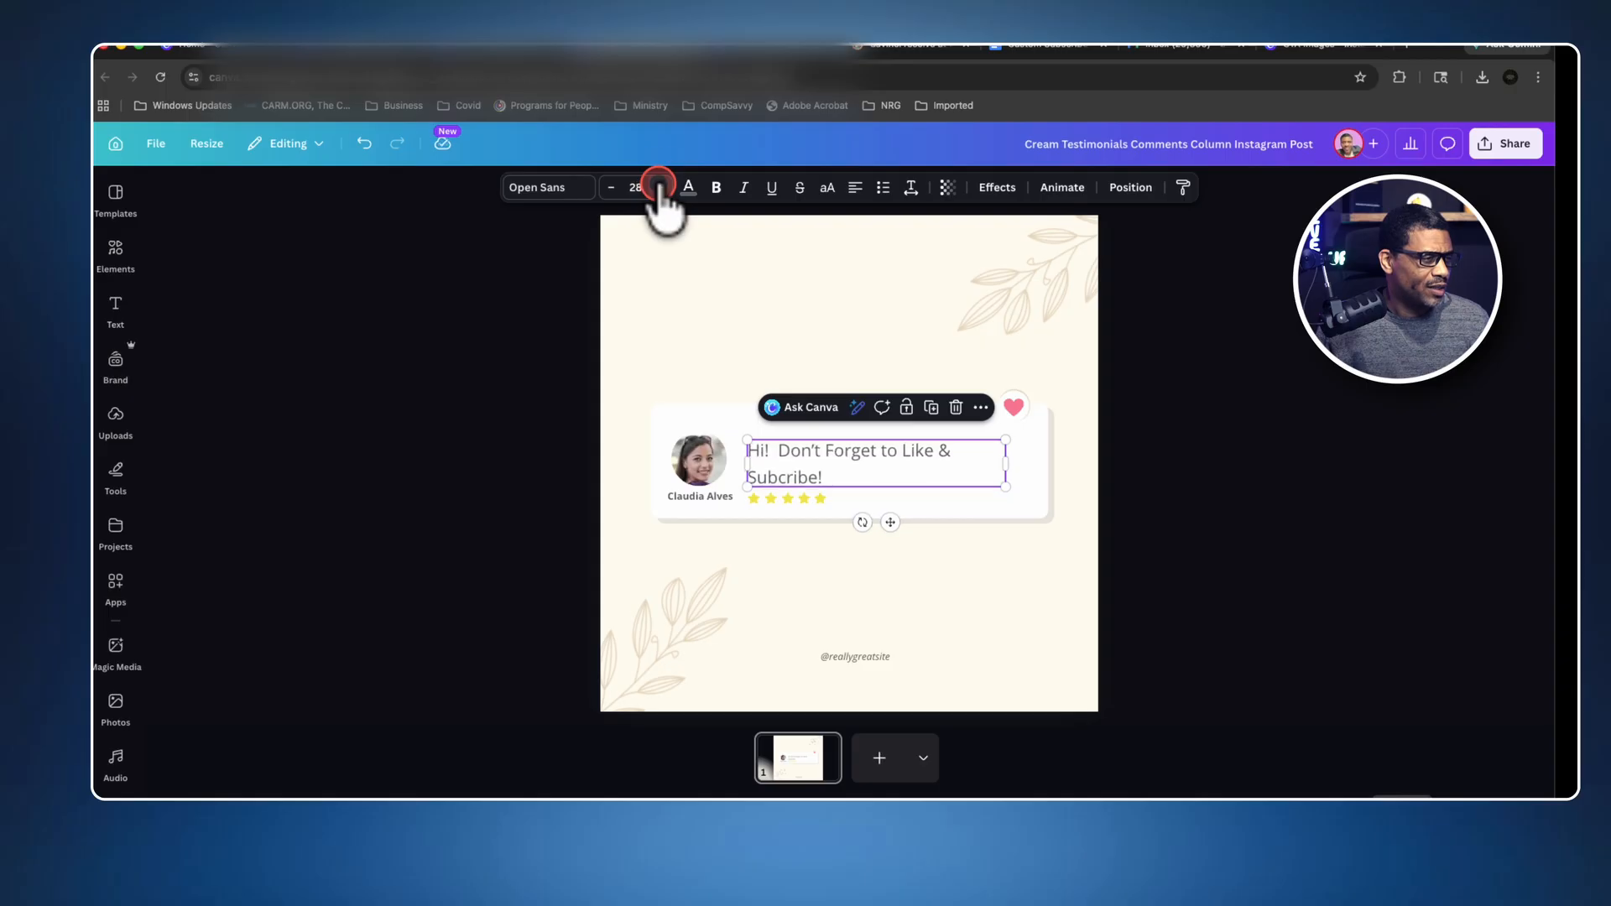
pyautogui.moveTo(1001, 459); pyautogui.dragTo(913, 465)
# Delete the pink heart and the white circle behind it from the card's upper-right corner.
pyautogui.click(1018, 409)
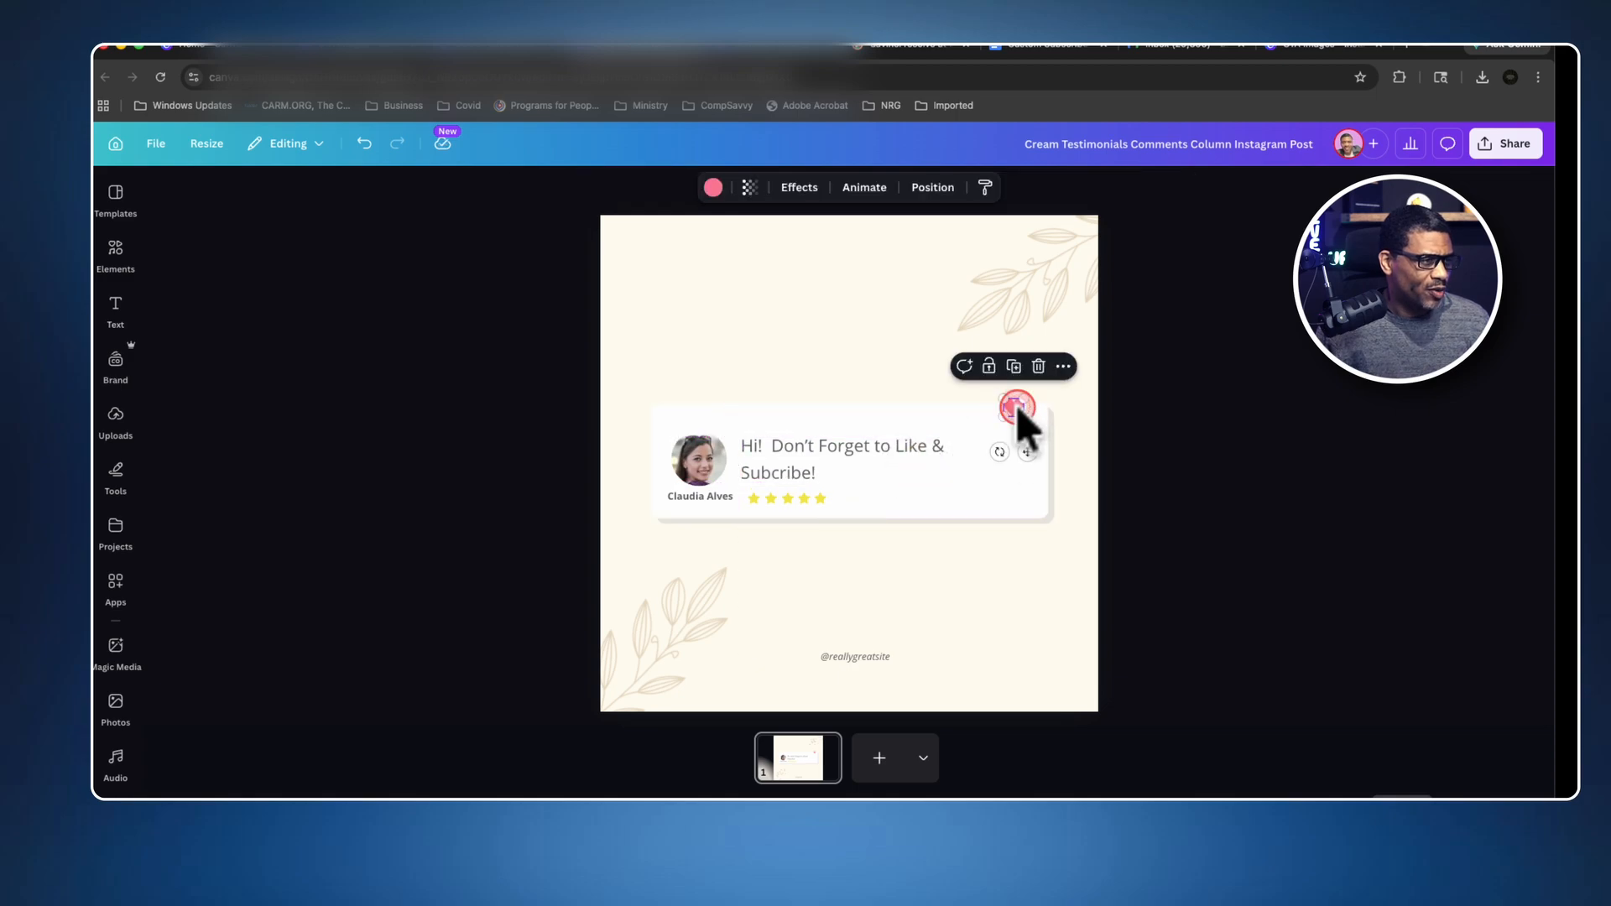
pyautogui.click(1039, 368)
pyautogui.click(1003, 453)
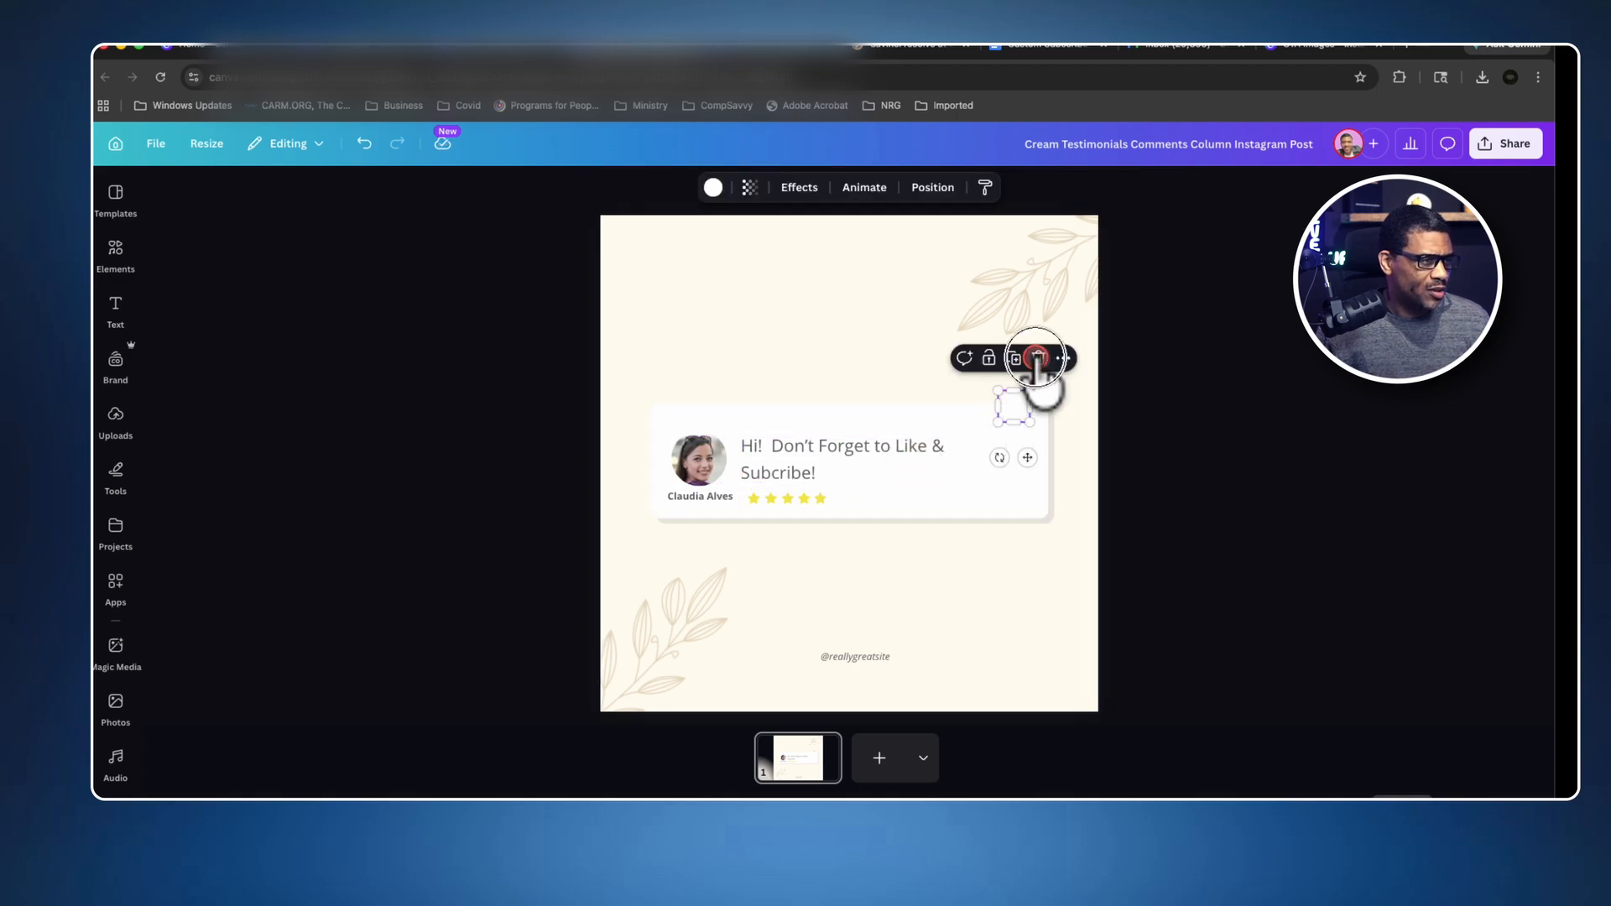
# Duplicate the message text, change the copy to "now", and fit it into the card's upper-right corner.
pyautogui.click(947, 460)
pyautogui.click(903, 421)
pyautogui.moveTo(914, 478); pyautogui.dragTo(993, 490)
pyautogui.doubleClick(994, 494)
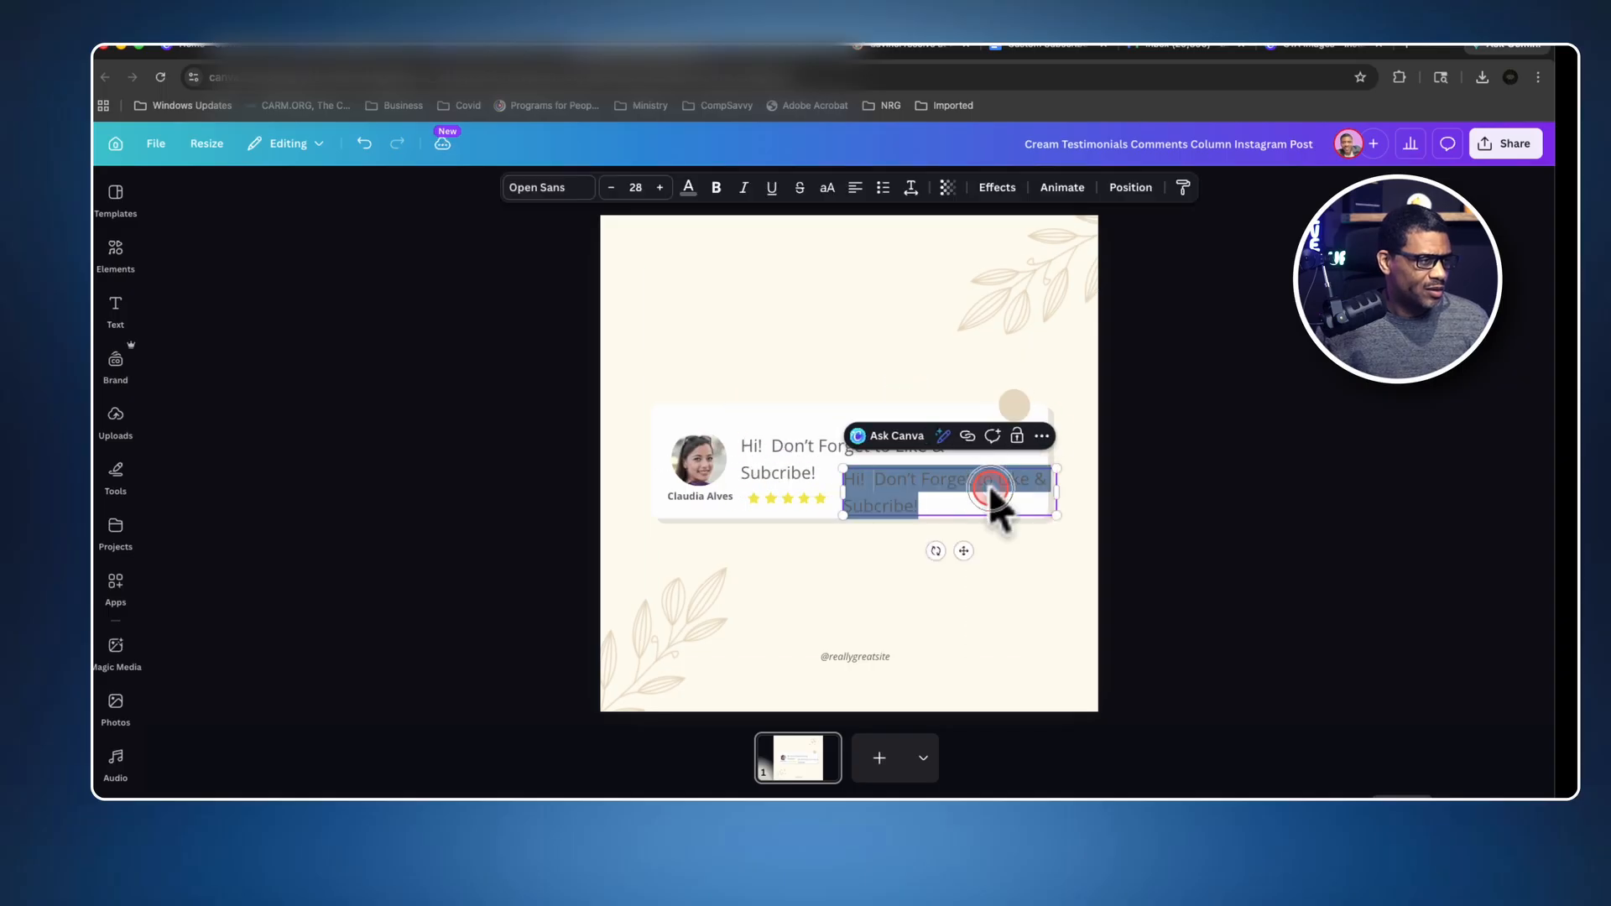
pyautogui.write('now')
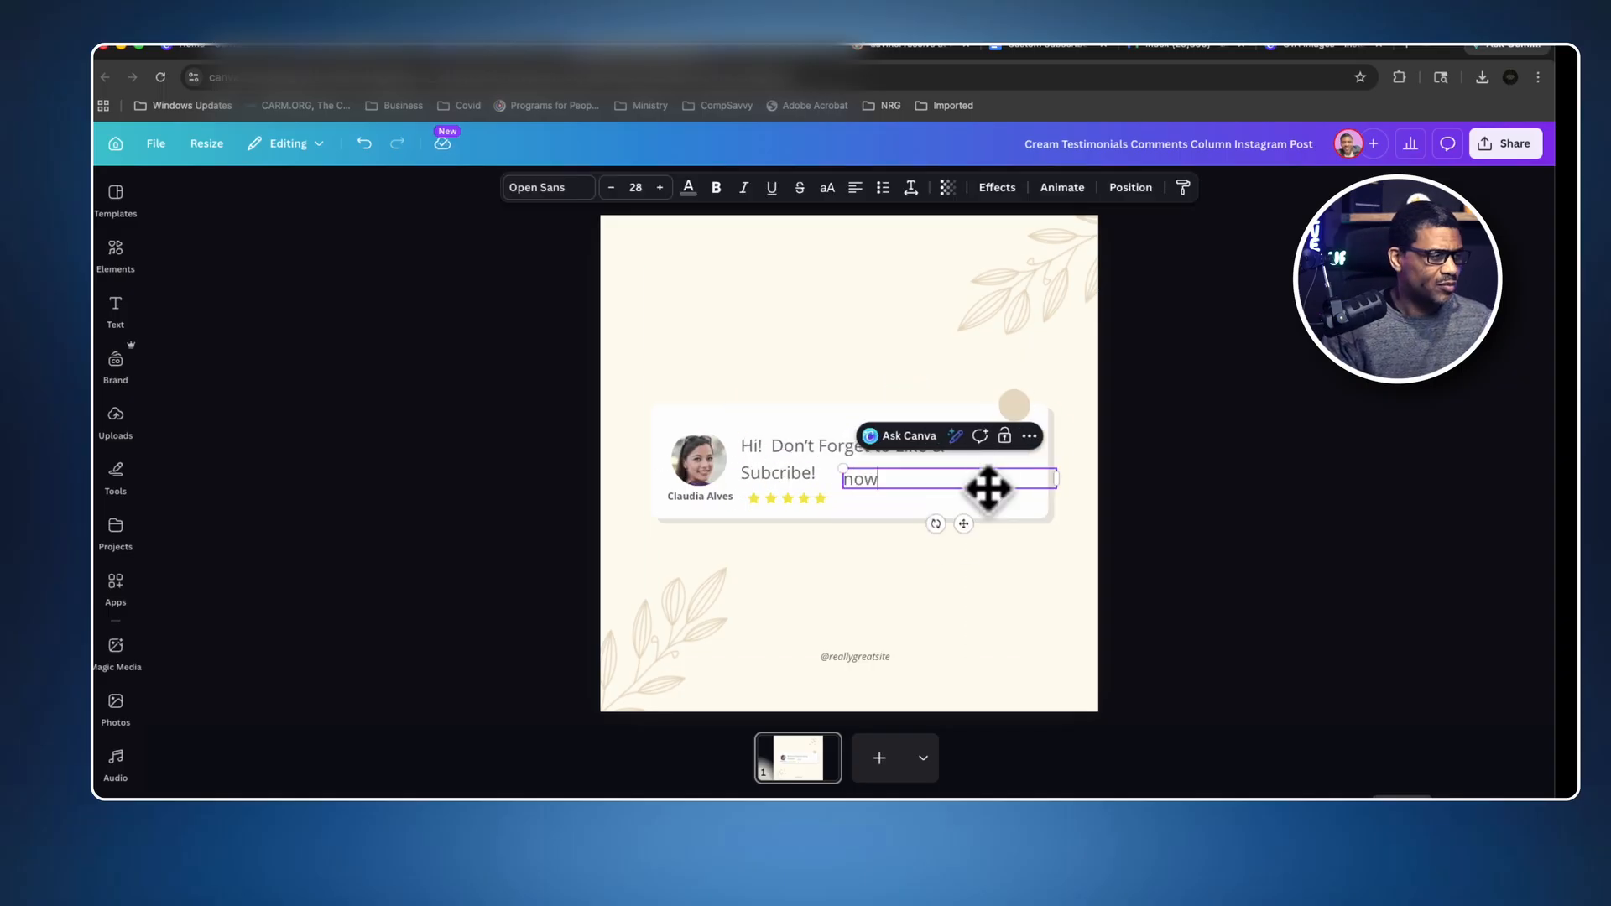
pyautogui.moveTo(1054, 479); pyautogui.dragTo(1018, 418)
# Delete the leftover beige circle behind the "now" text.
pyautogui.click(1018, 405)
pyautogui.click(1041, 356)
pyautogui.click(1018, 433)
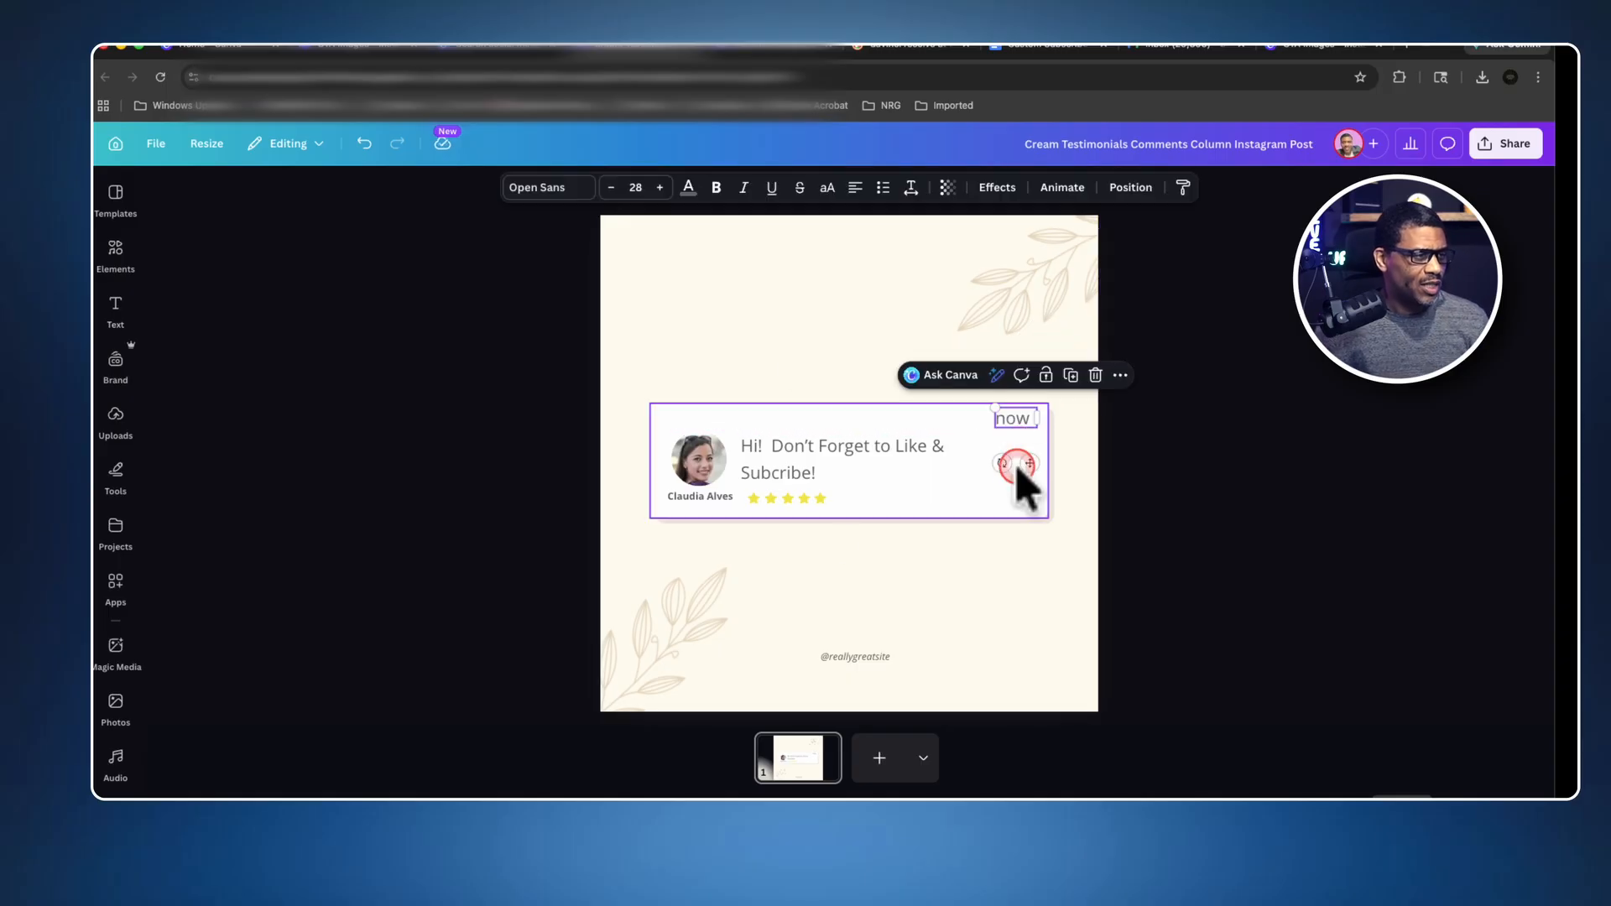
# Delete the yellow five-star rating from the comment card.
pyautogui.click(974, 475)
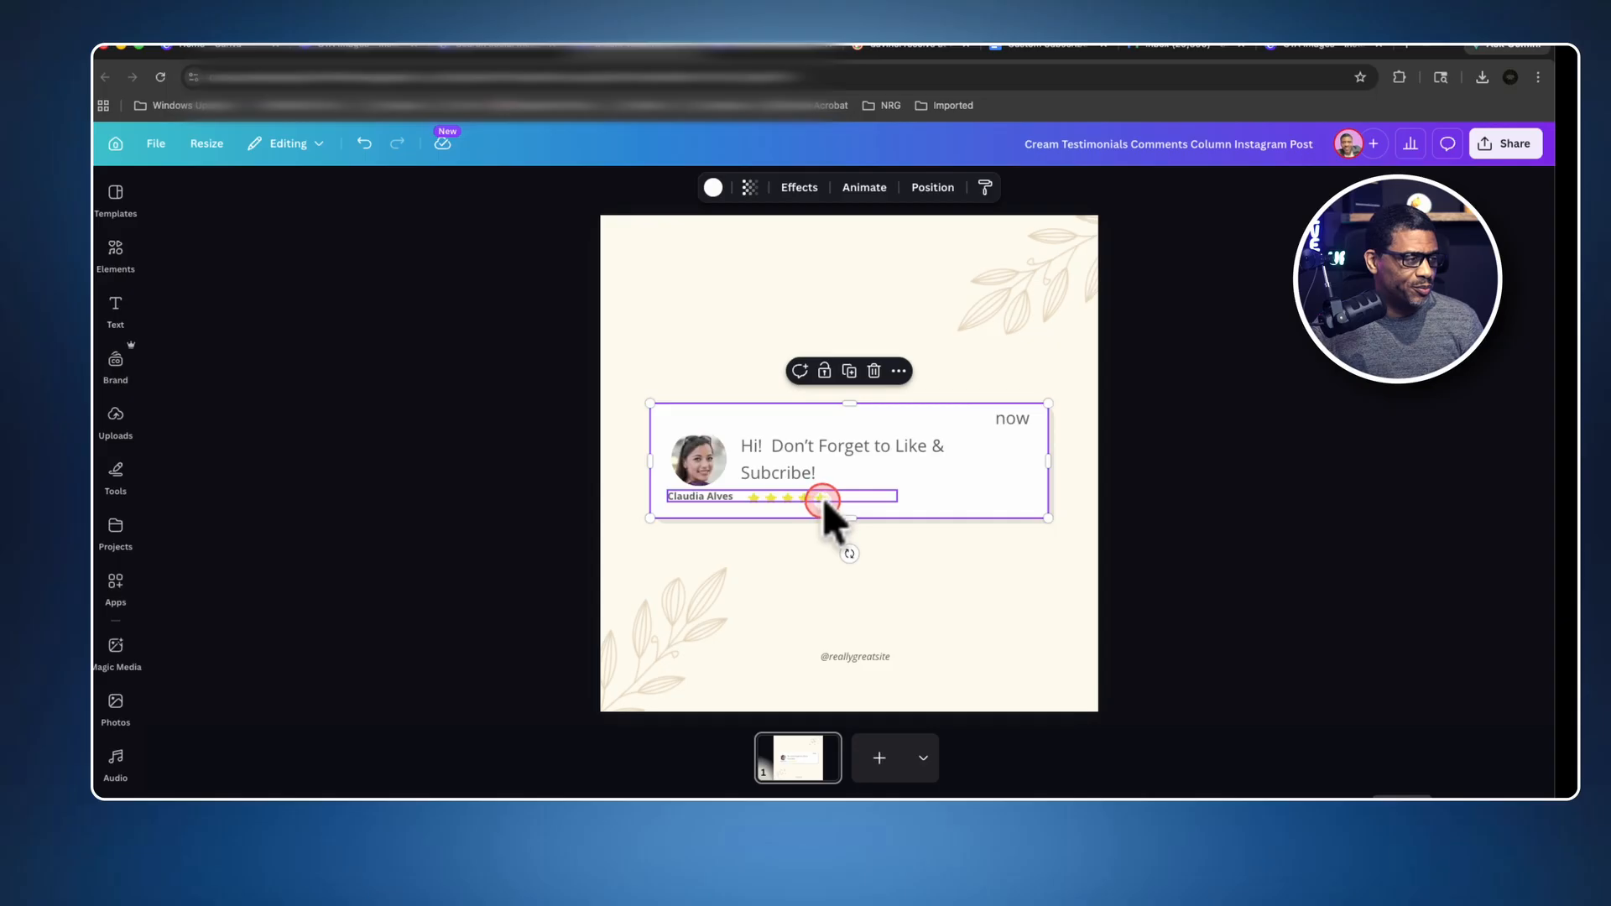
pyautogui.click(802, 507)
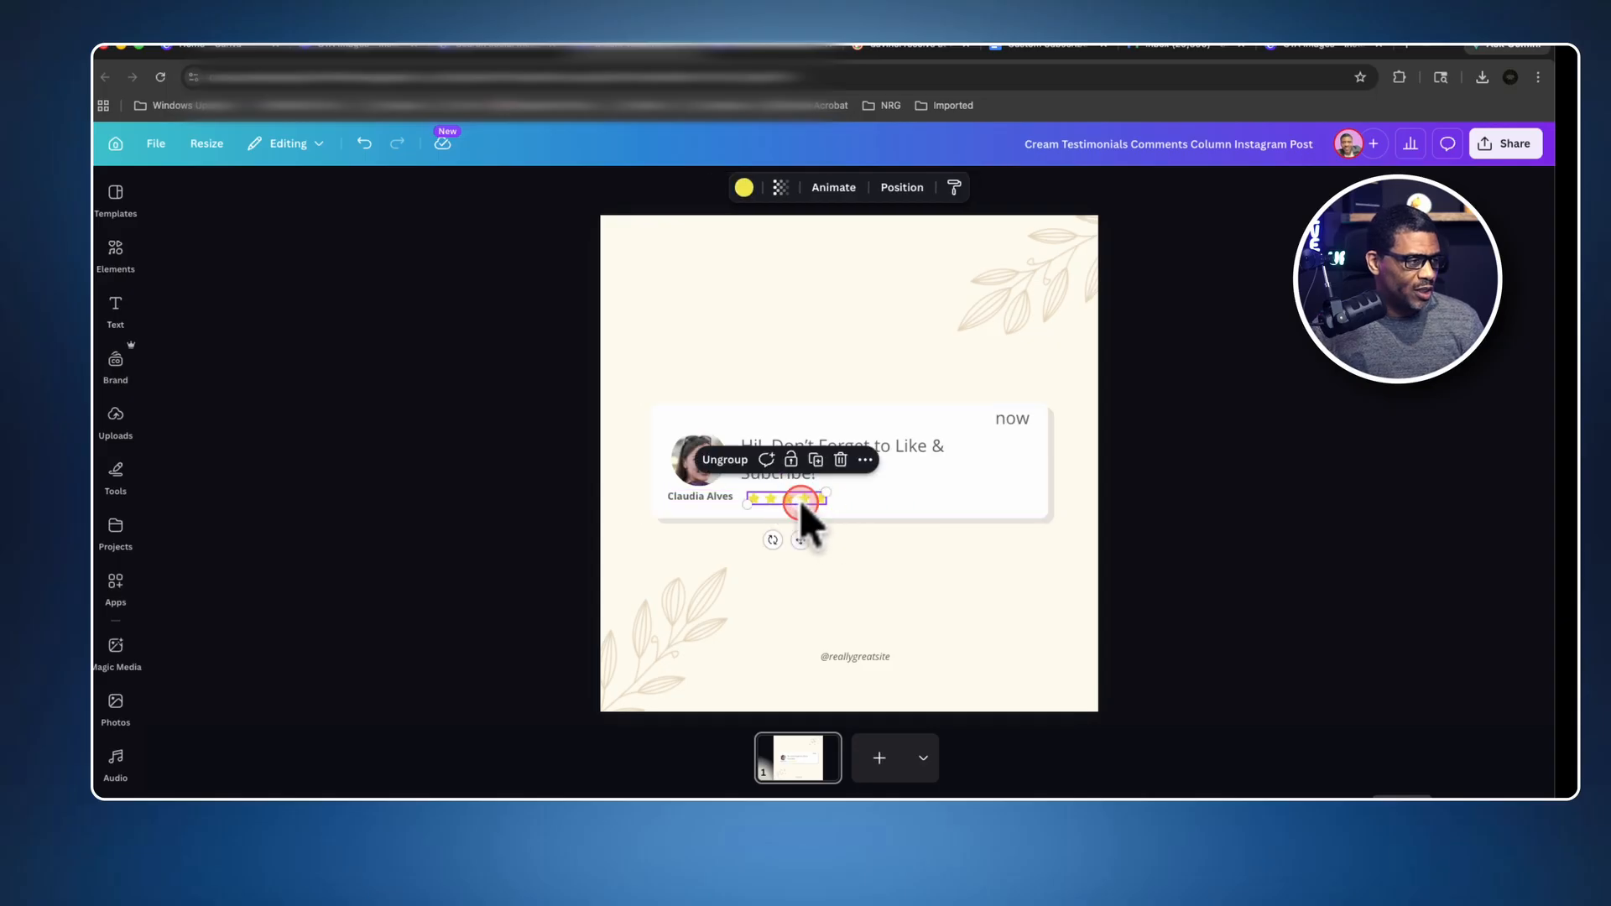
pyautogui.click(843, 457)
pyautogui.click(857, 470)
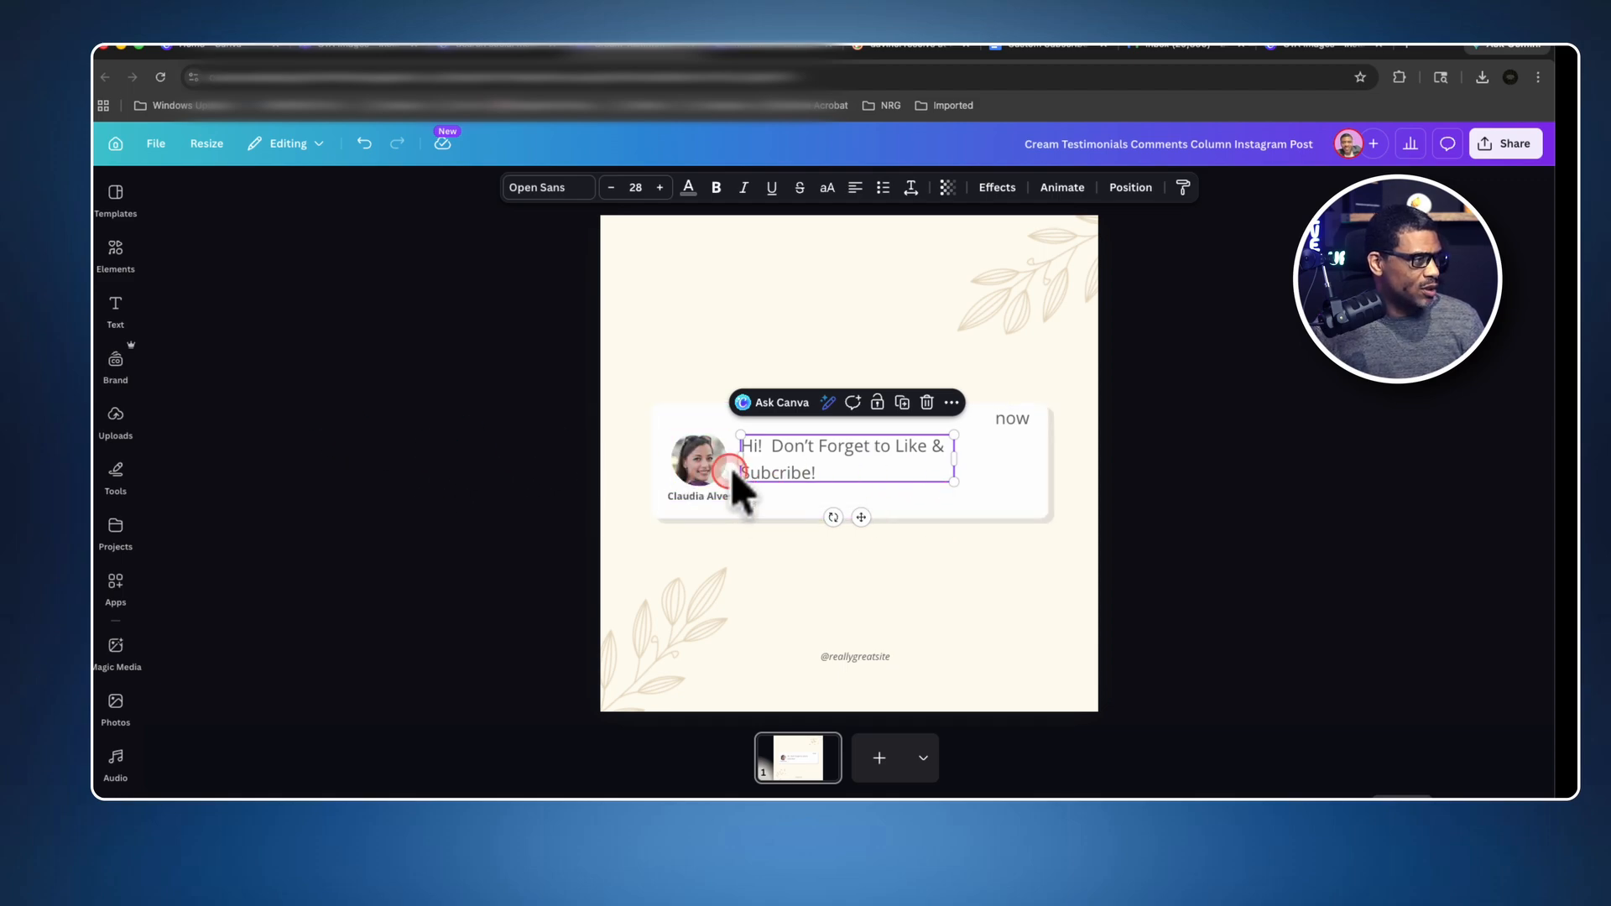
# Replace the profile photo on the card with the uploaded portrait on a green background.
pyautogui.click(702, 474)
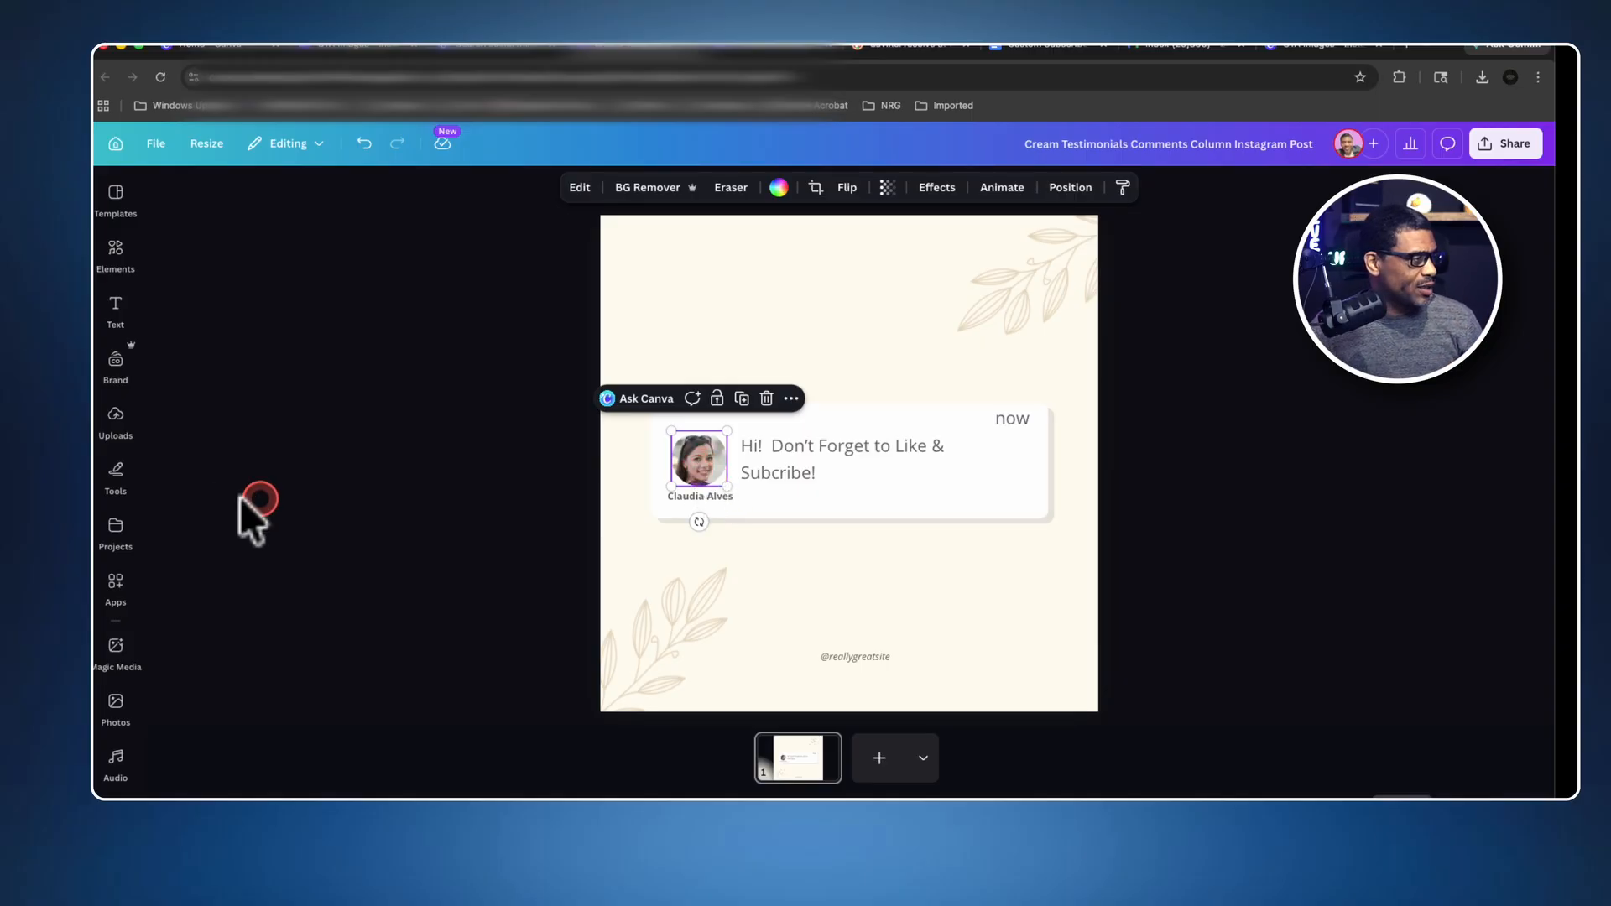
pyautogui.click(117, 425)
pyautogui.scroll(-15, 277, 503)
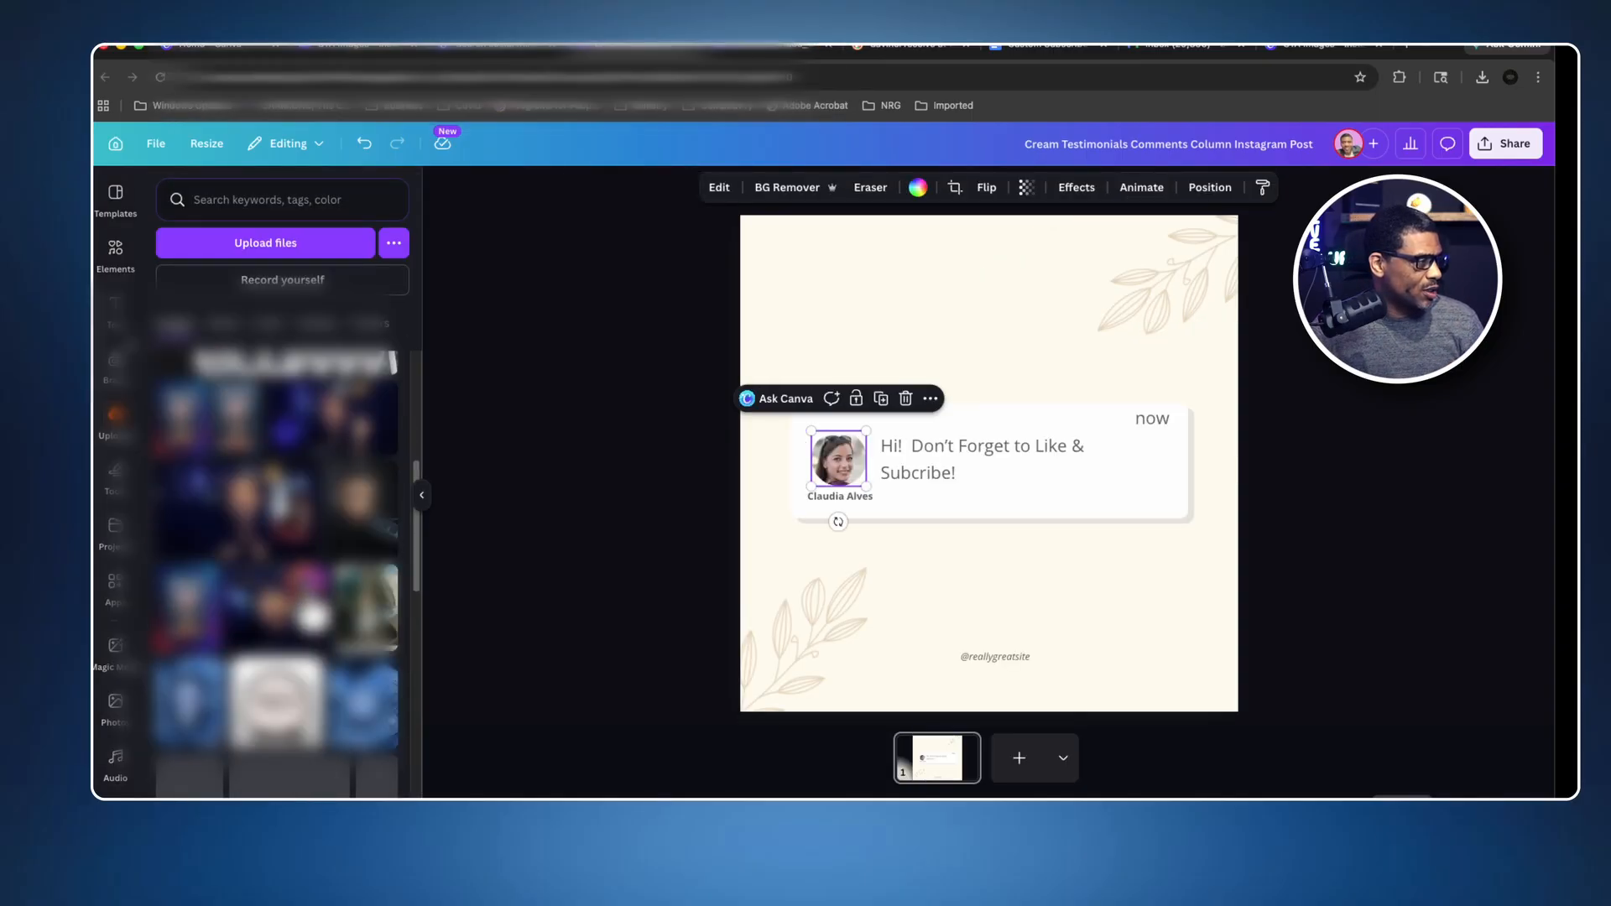
pyautogui.scroll(-10, 277, 570)
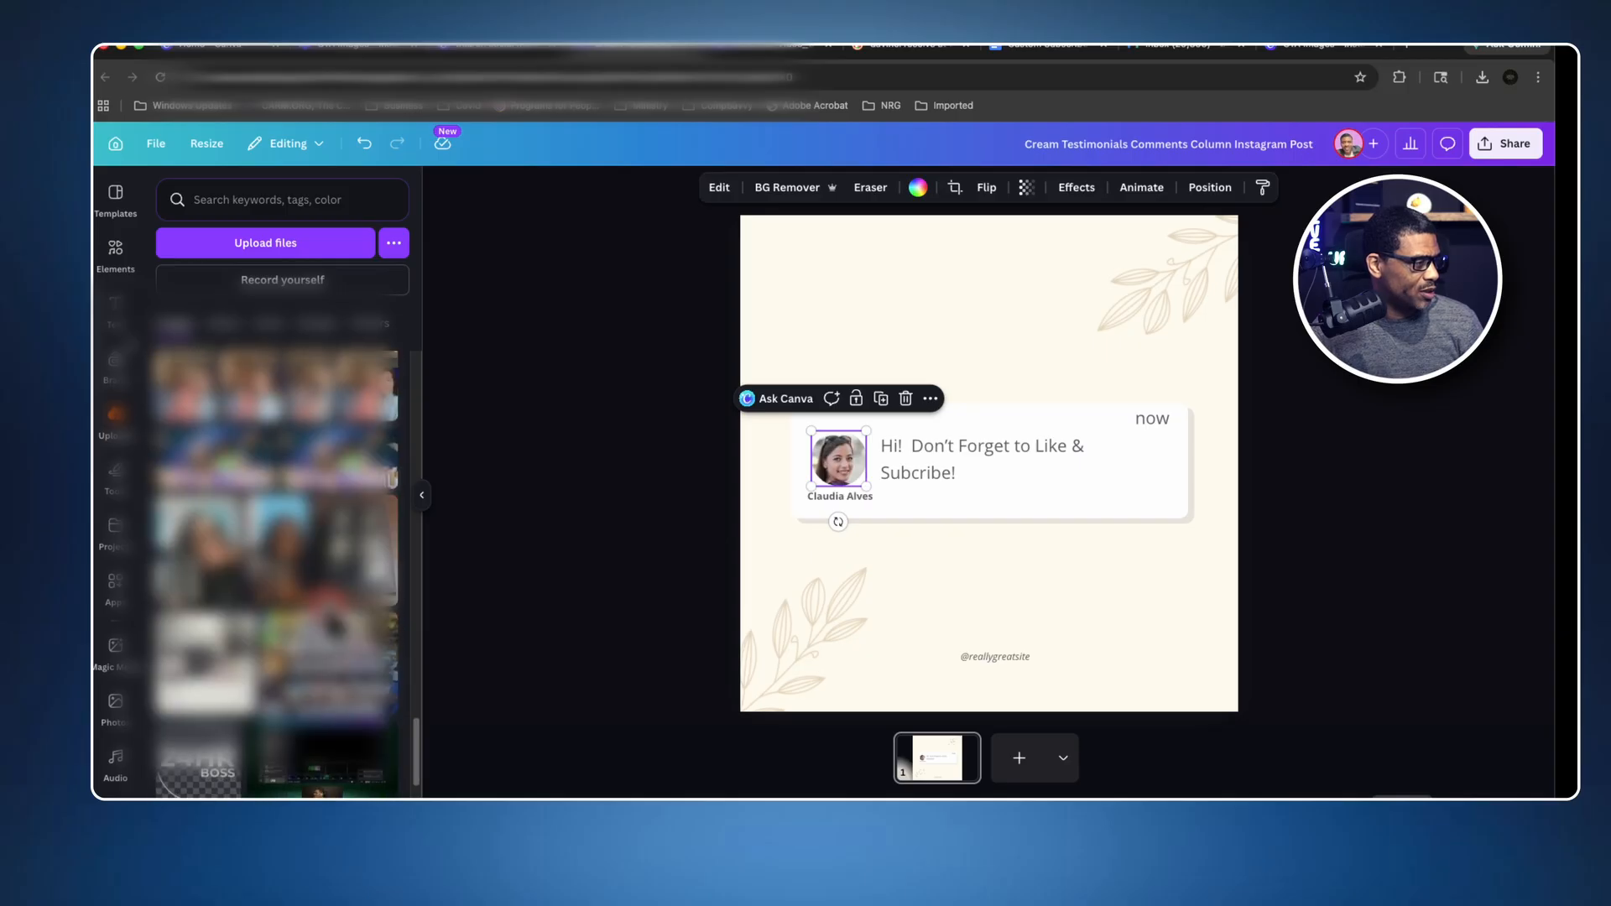
pyautogui.scroll(-10, 275, 569)
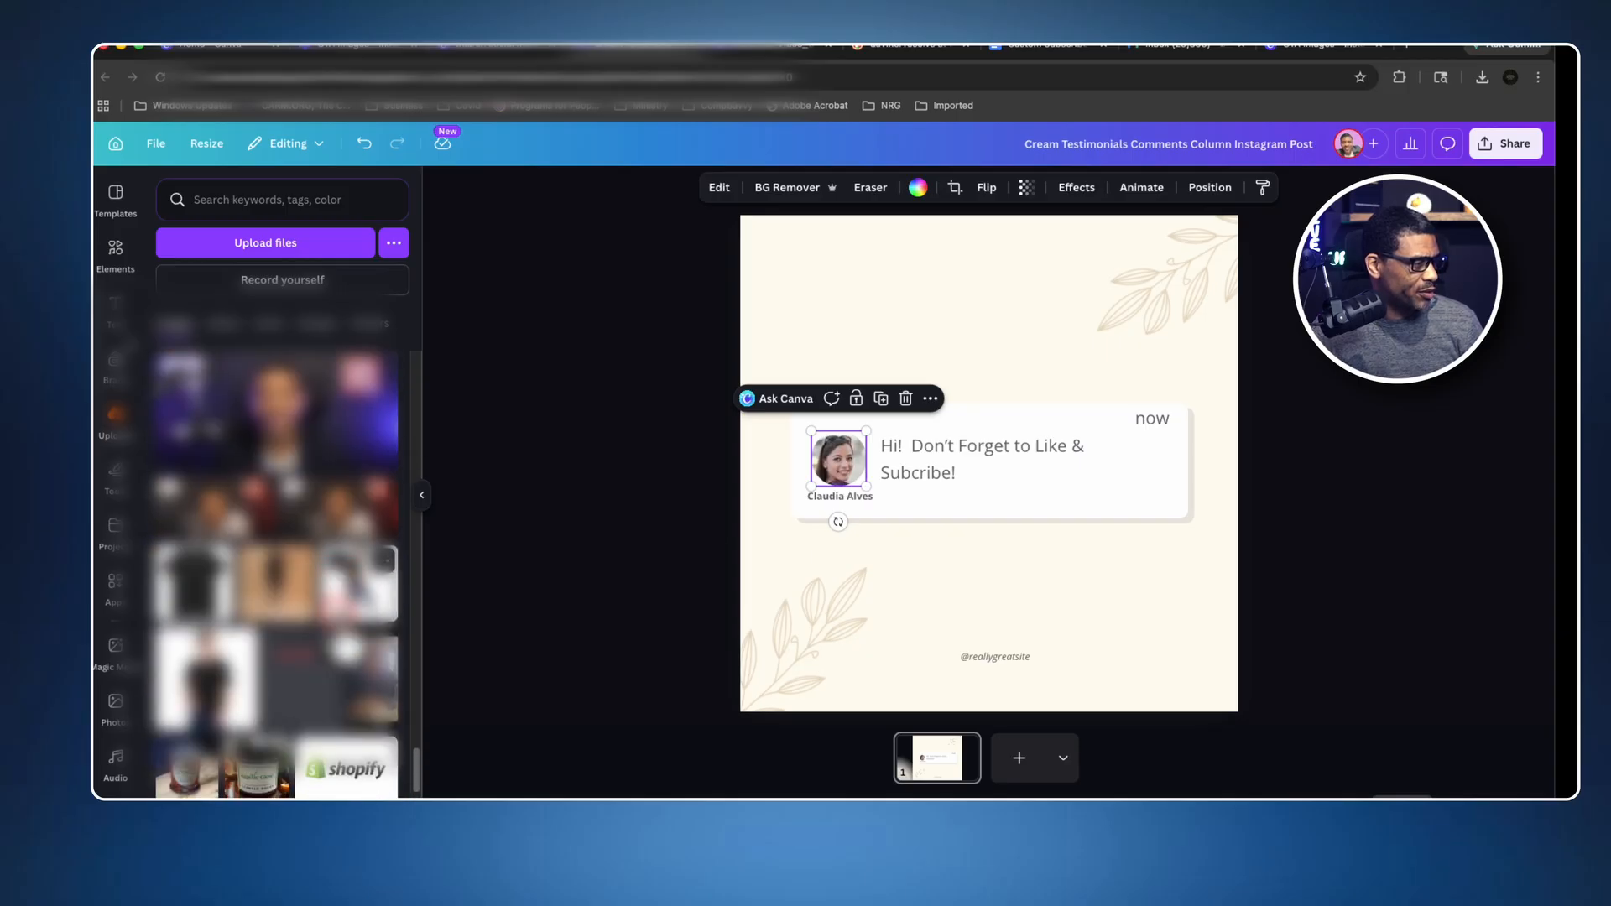
pyautogui.scroll(-6, 277, 571)
pyautogui.moveTo(201, 613); pyautogui.dragTo(827, 465)
# Change the name below the profile photo to "24hr Boss".
pyautogui.doubleClick(851, 500)
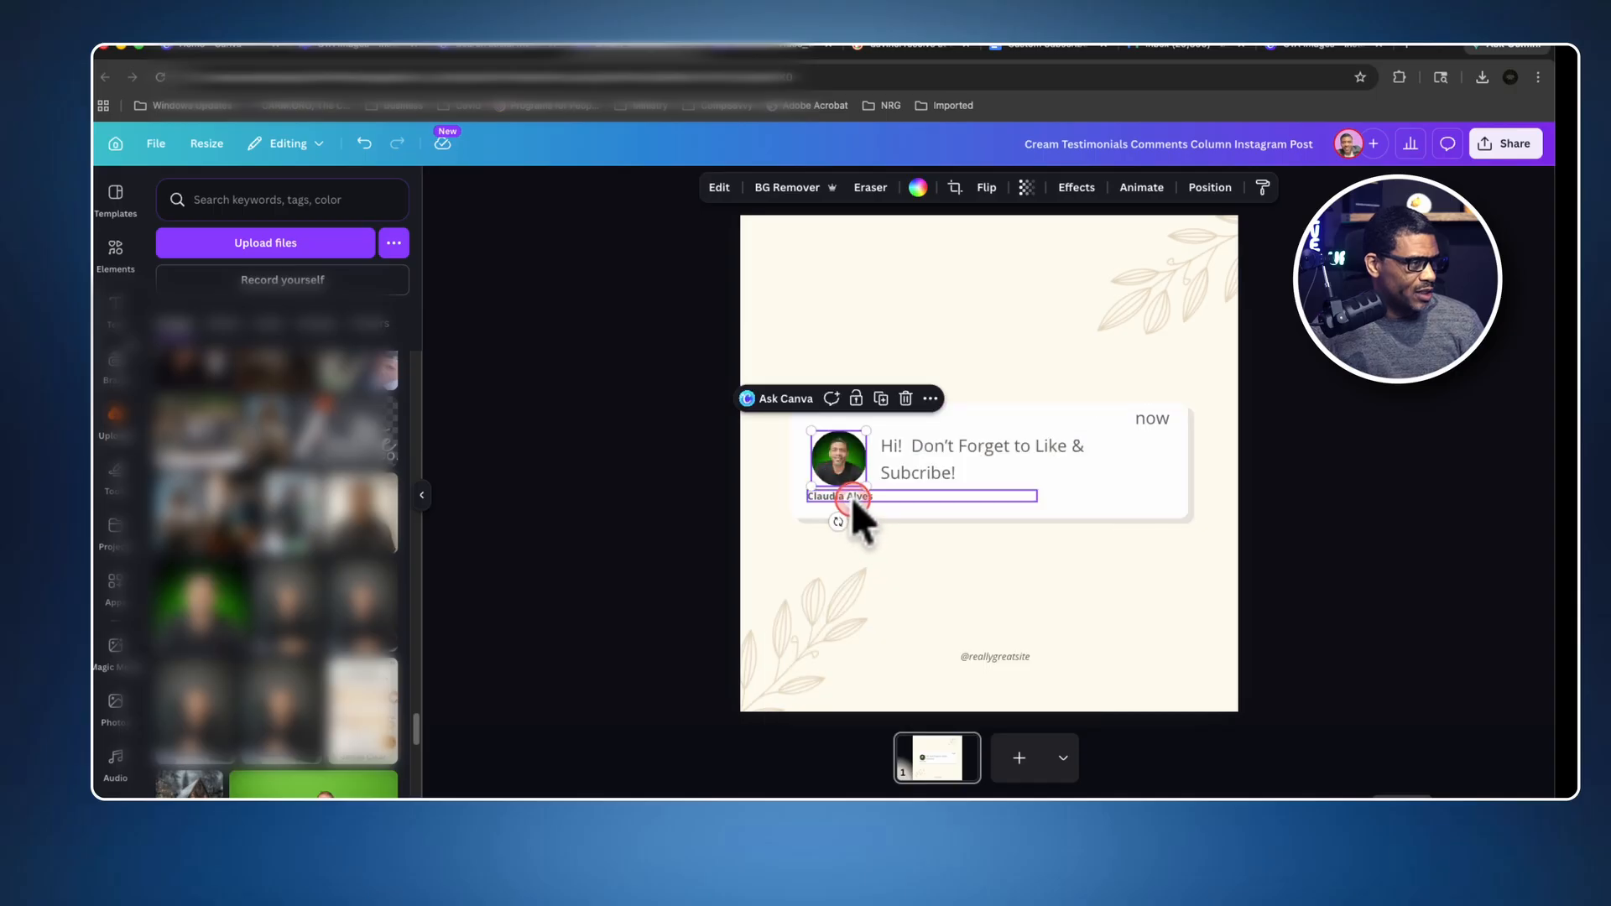
pyautogui.write('24')
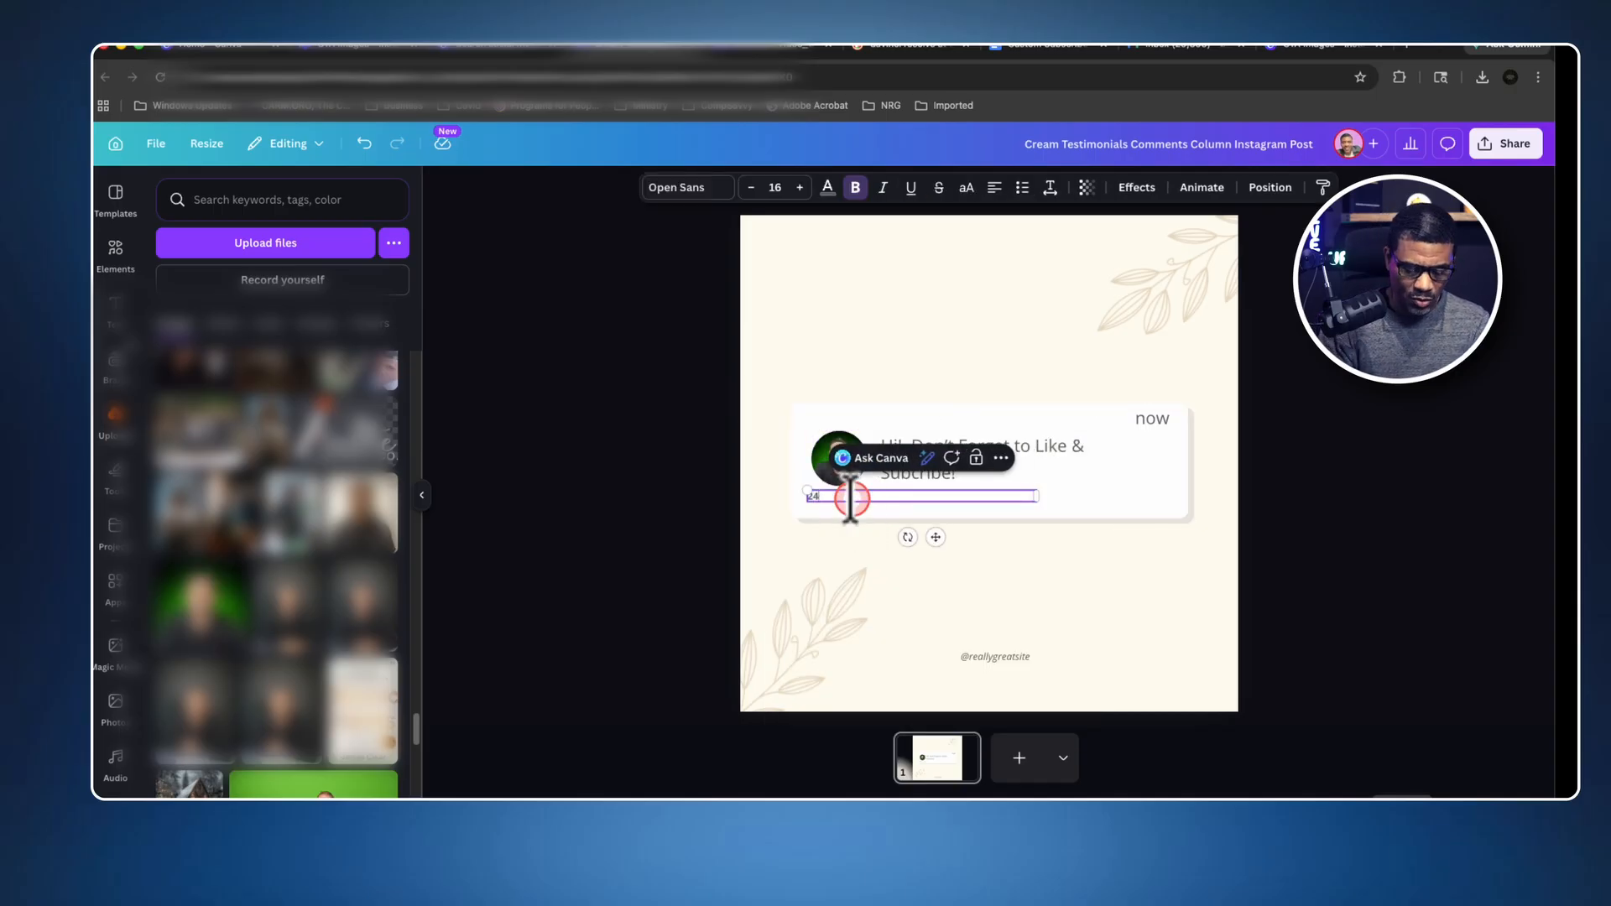
pyautogui.write('hr Boss')
pyautogui.click(1109, 577)
# Shrink the "24hr Boss" text box to roughly its text width and center it under the profile photo.
pyautogui.click(867, 504)
pyautogui.moveTo(864, 507); pyautogui.dragTo(875, 497)
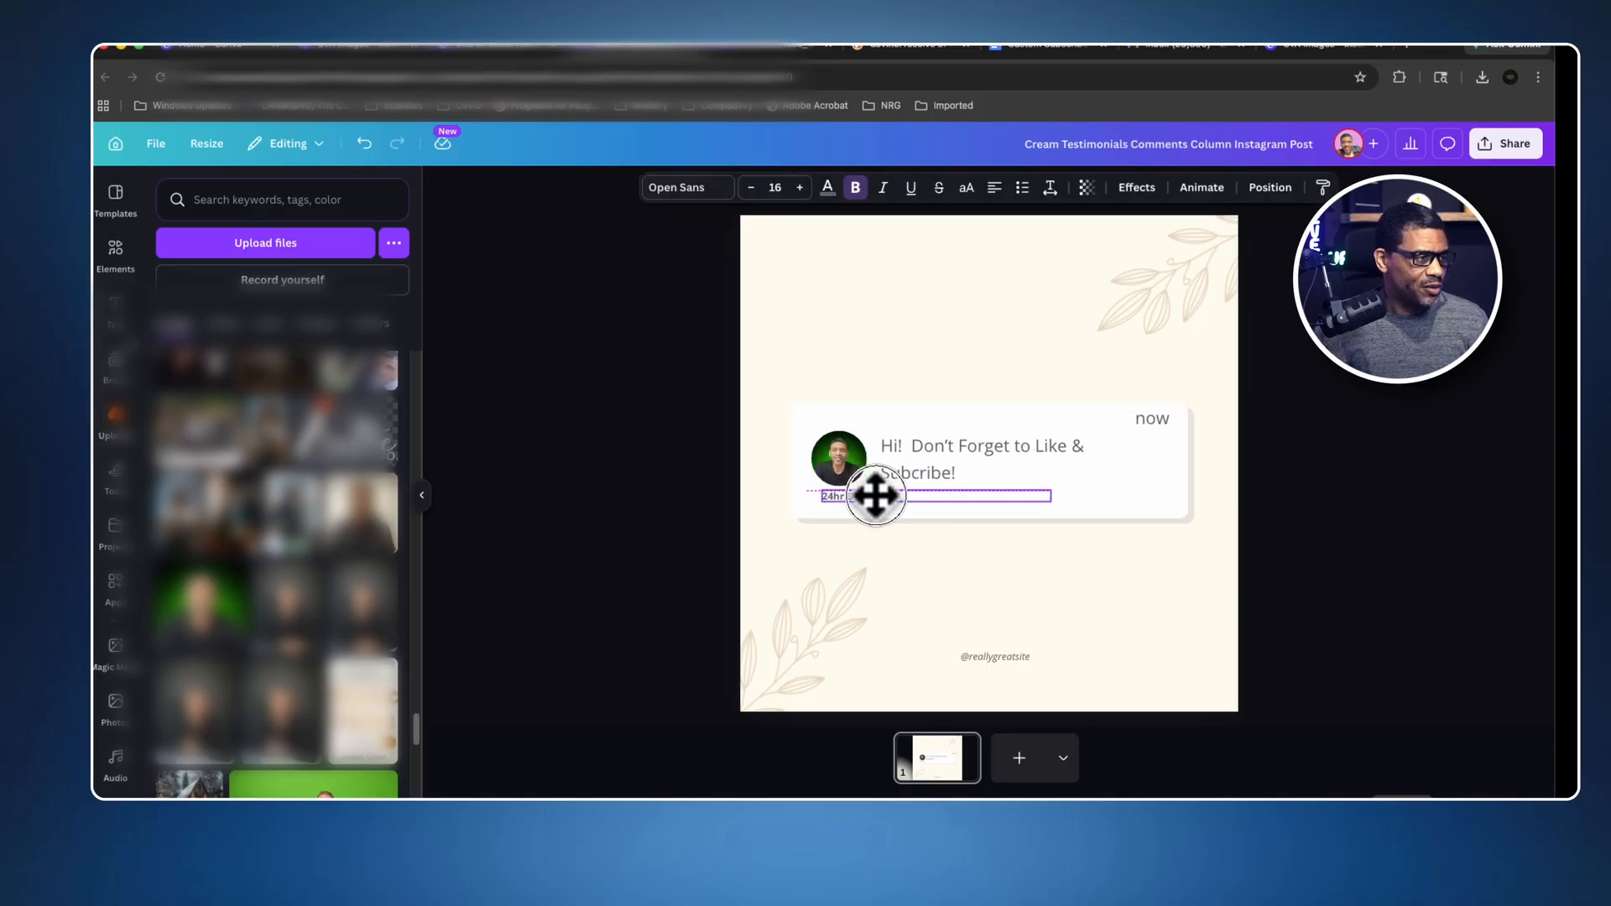
pyautogui.moveTo(1054, 503); pyautogui.dragTo(864, 498)
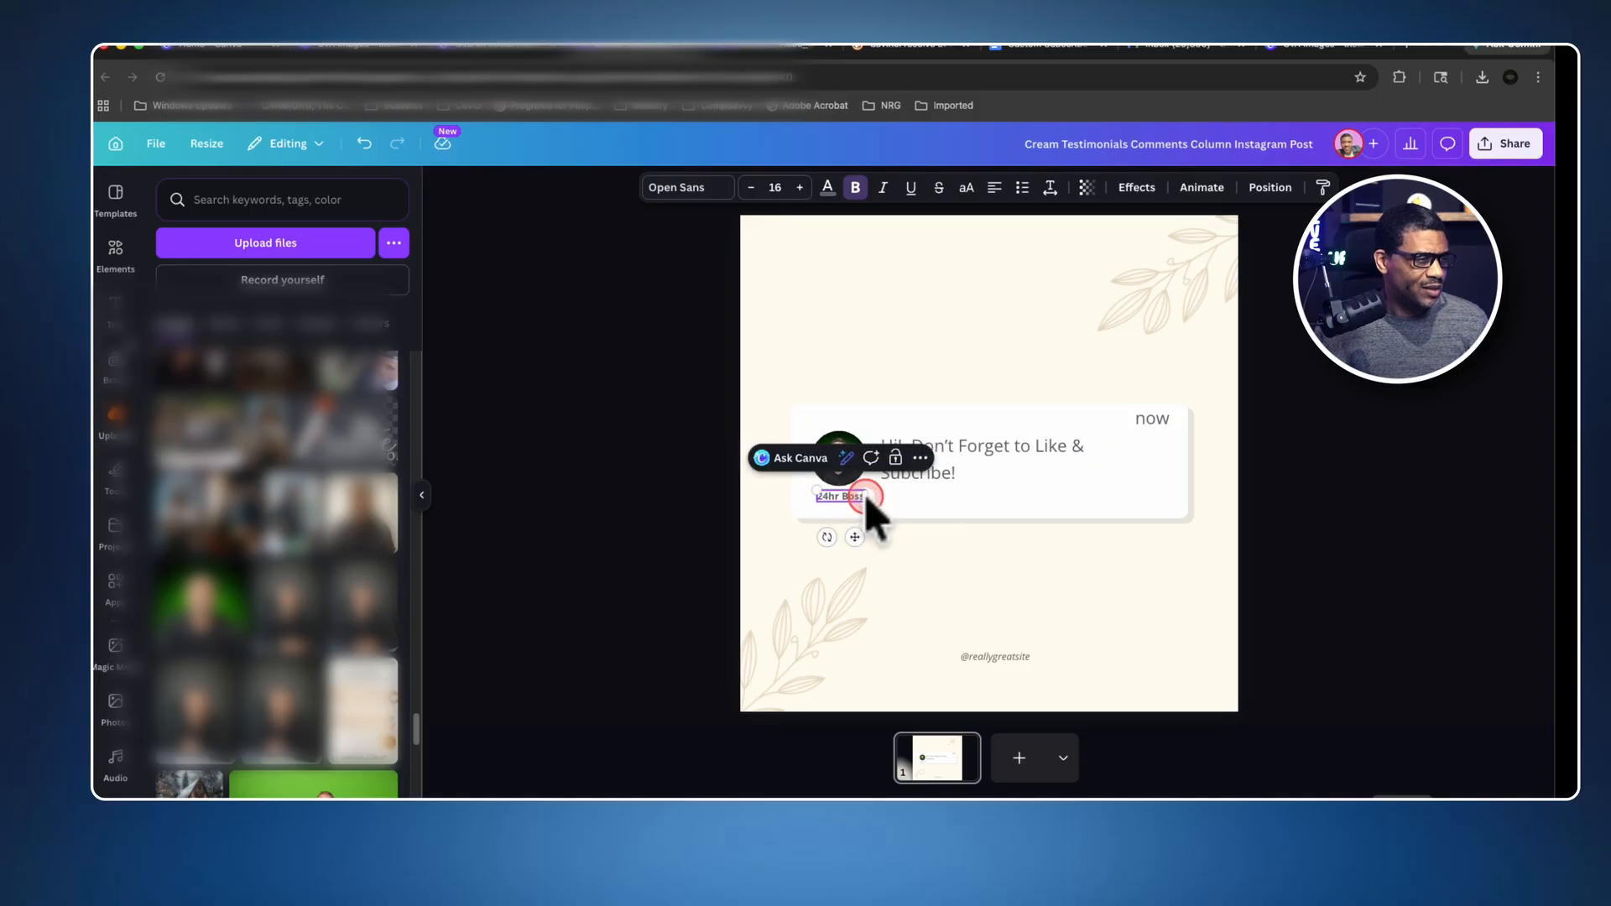
pyautogui.moveTo(864, 497); pyautogui.dragTo(878, 497)
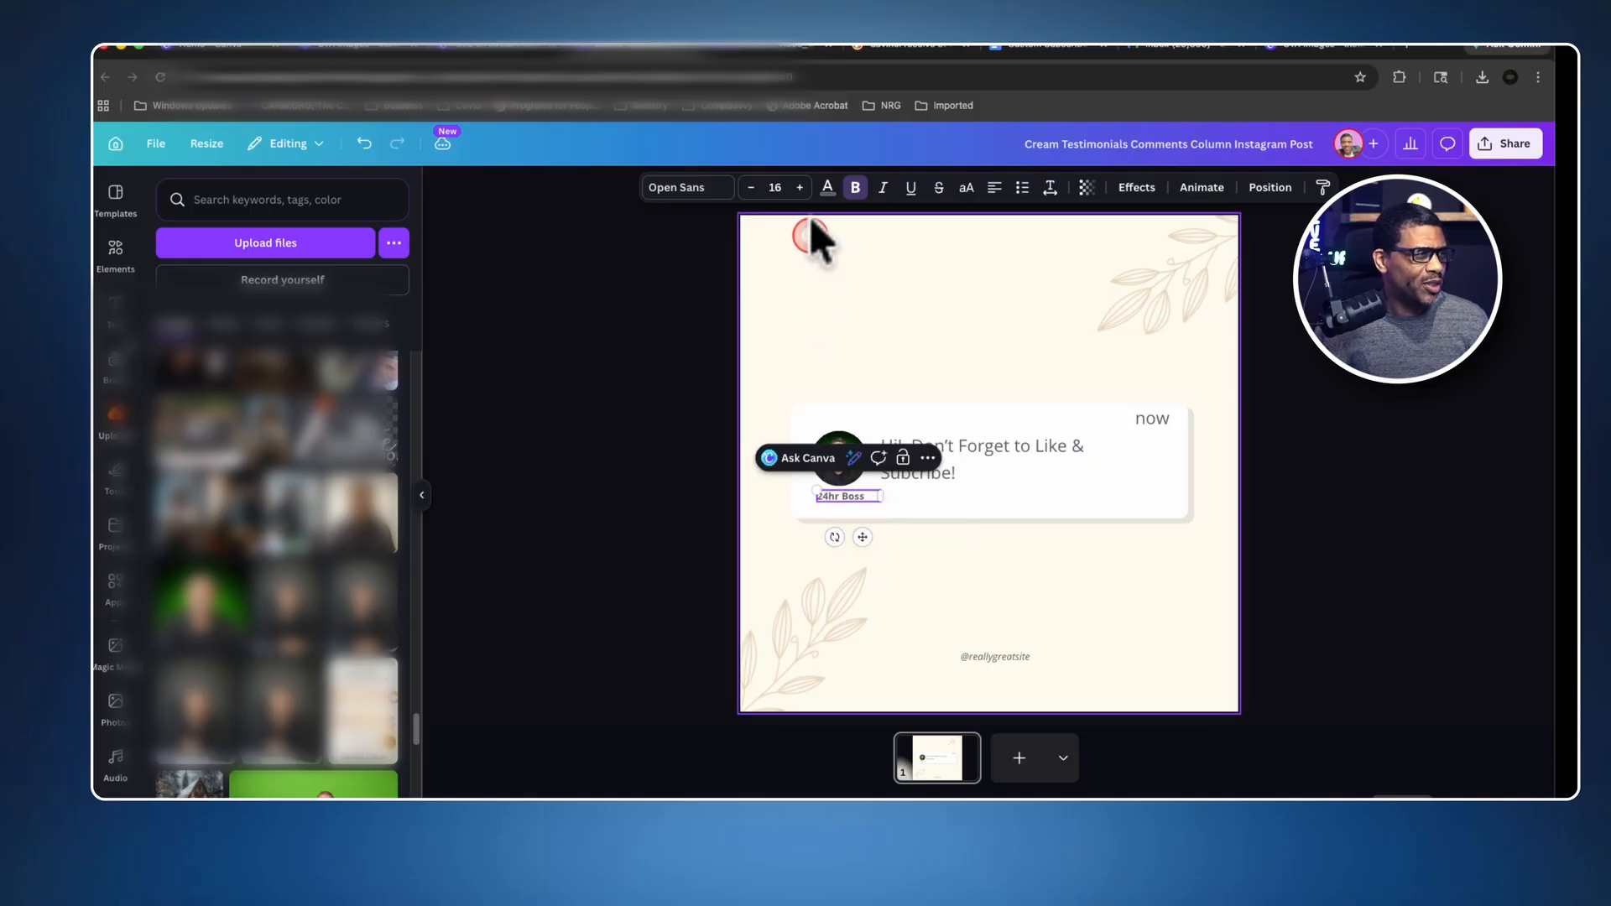
# Set the "24hr Boss" text size to 18.
pyautogui.click(800, 187)
pyautogui.click(800, 187)
pyautogui.click(983, 503)
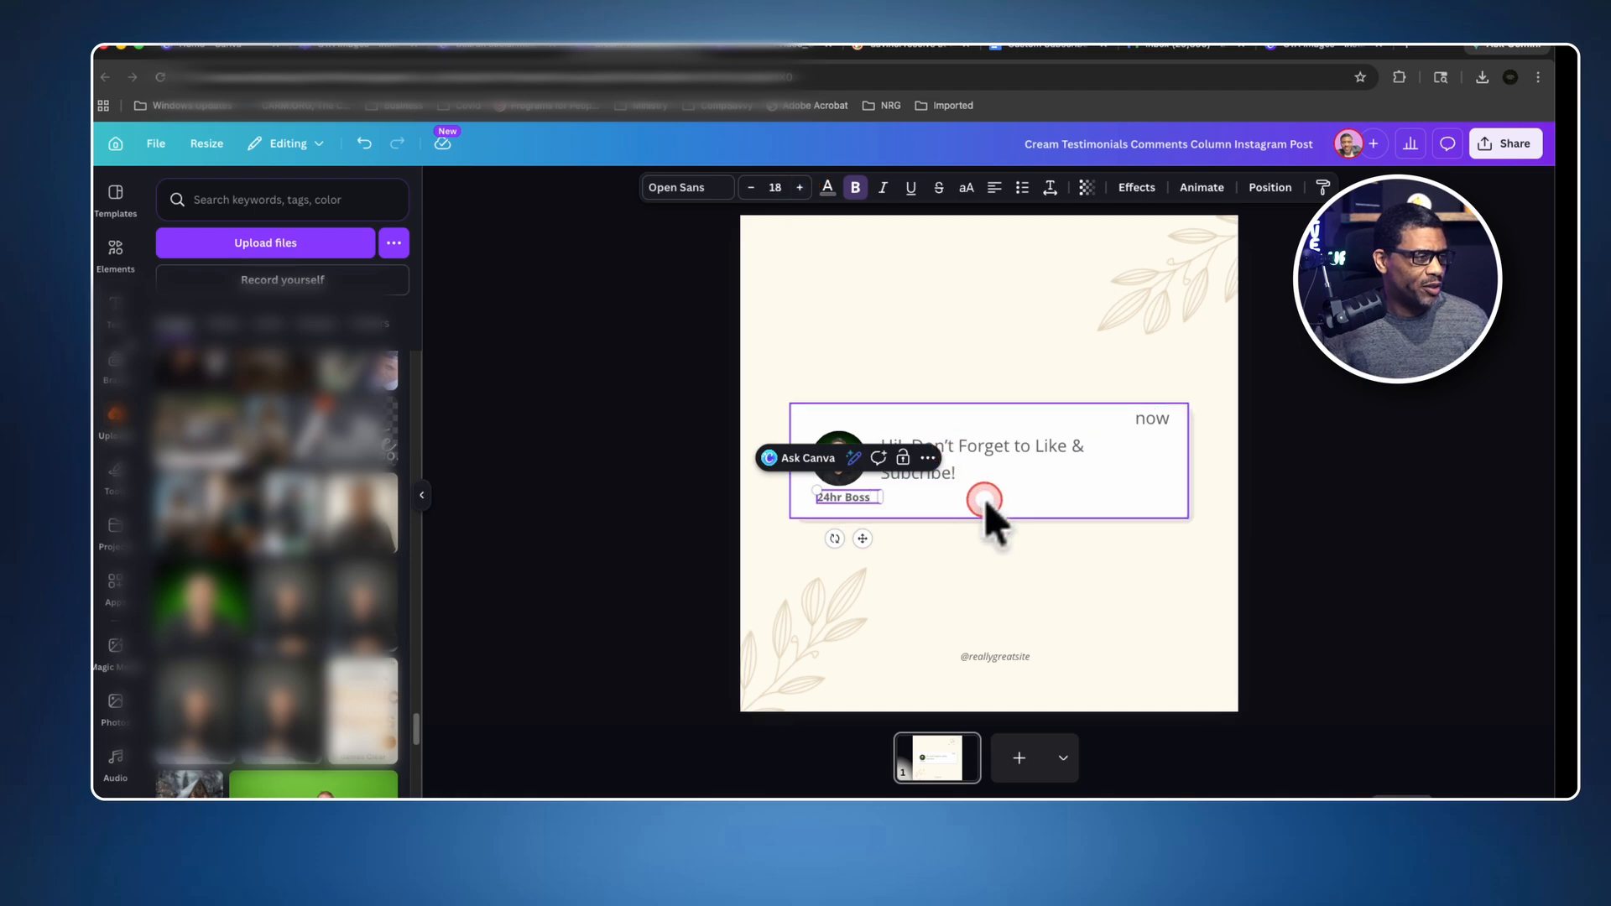
pyautogui.click(982, 477)
pyautogui.click(1192, 561)
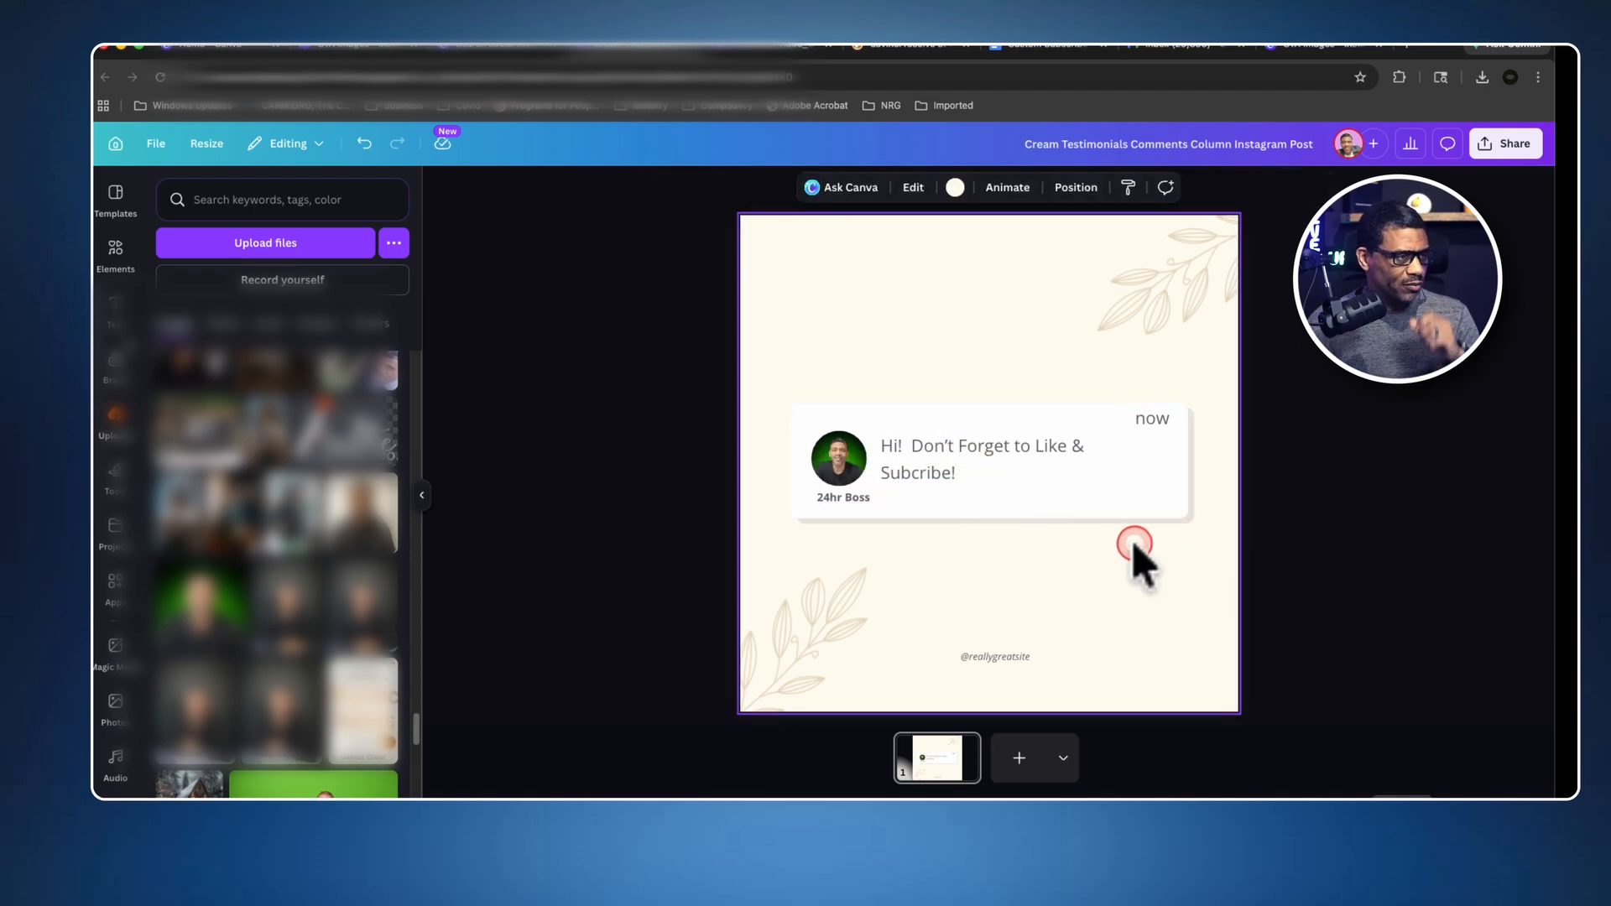
# Remove the extra space after "Hi!" in the message text.
pyautogui.click(993, 457)
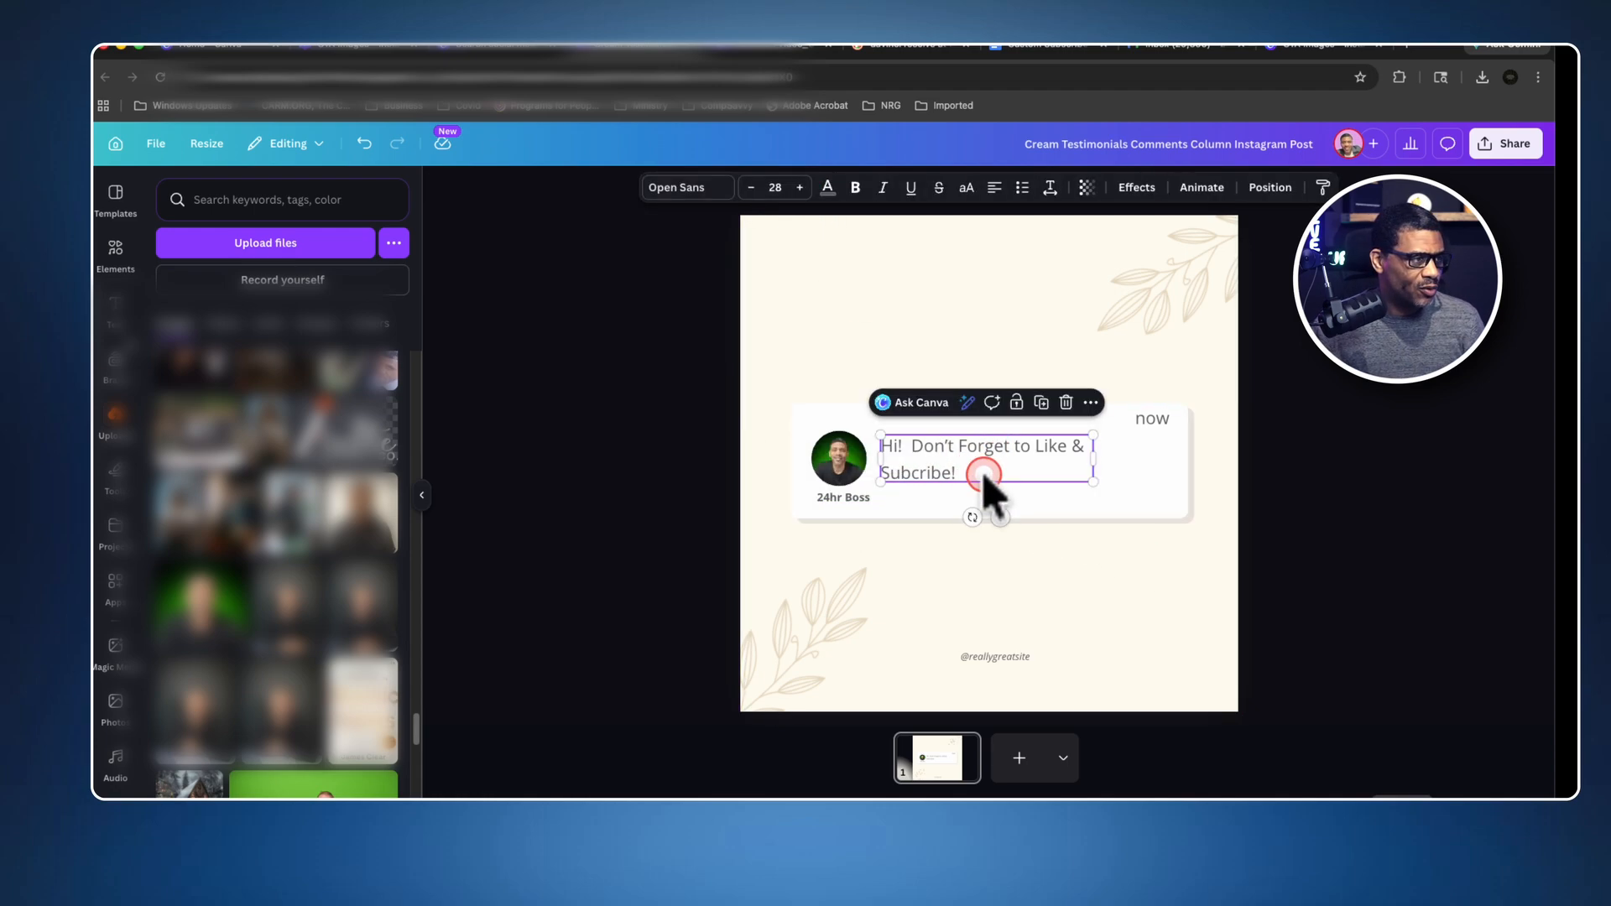
pyautogui.click(943, 469)
pyautogui.click(915, 451)
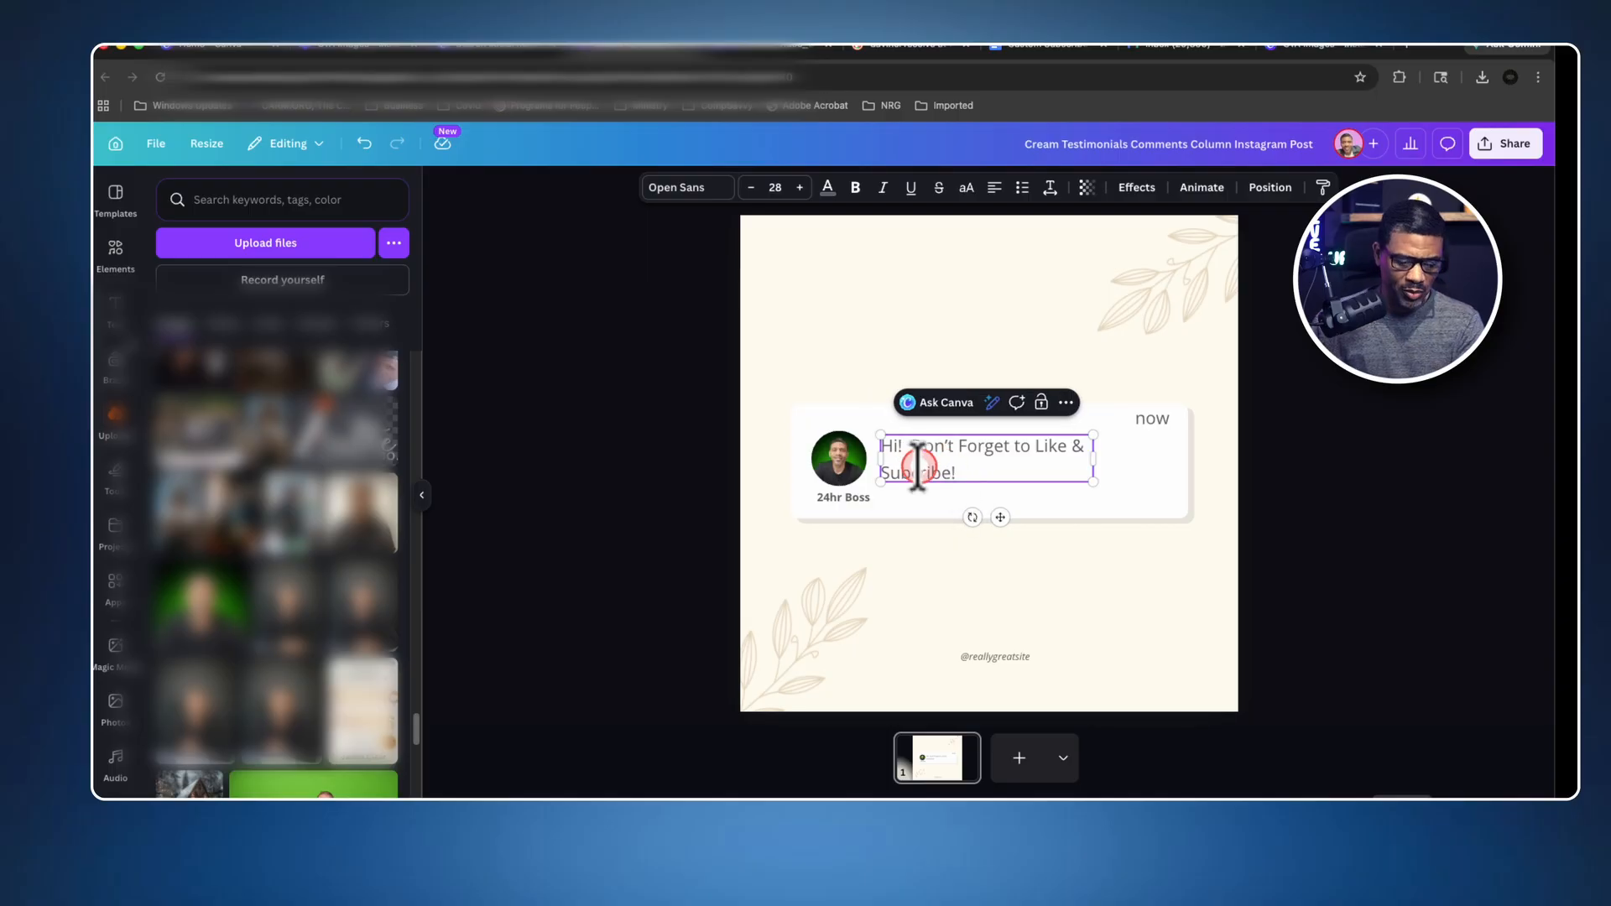
pyautogui.press('BackSpace')
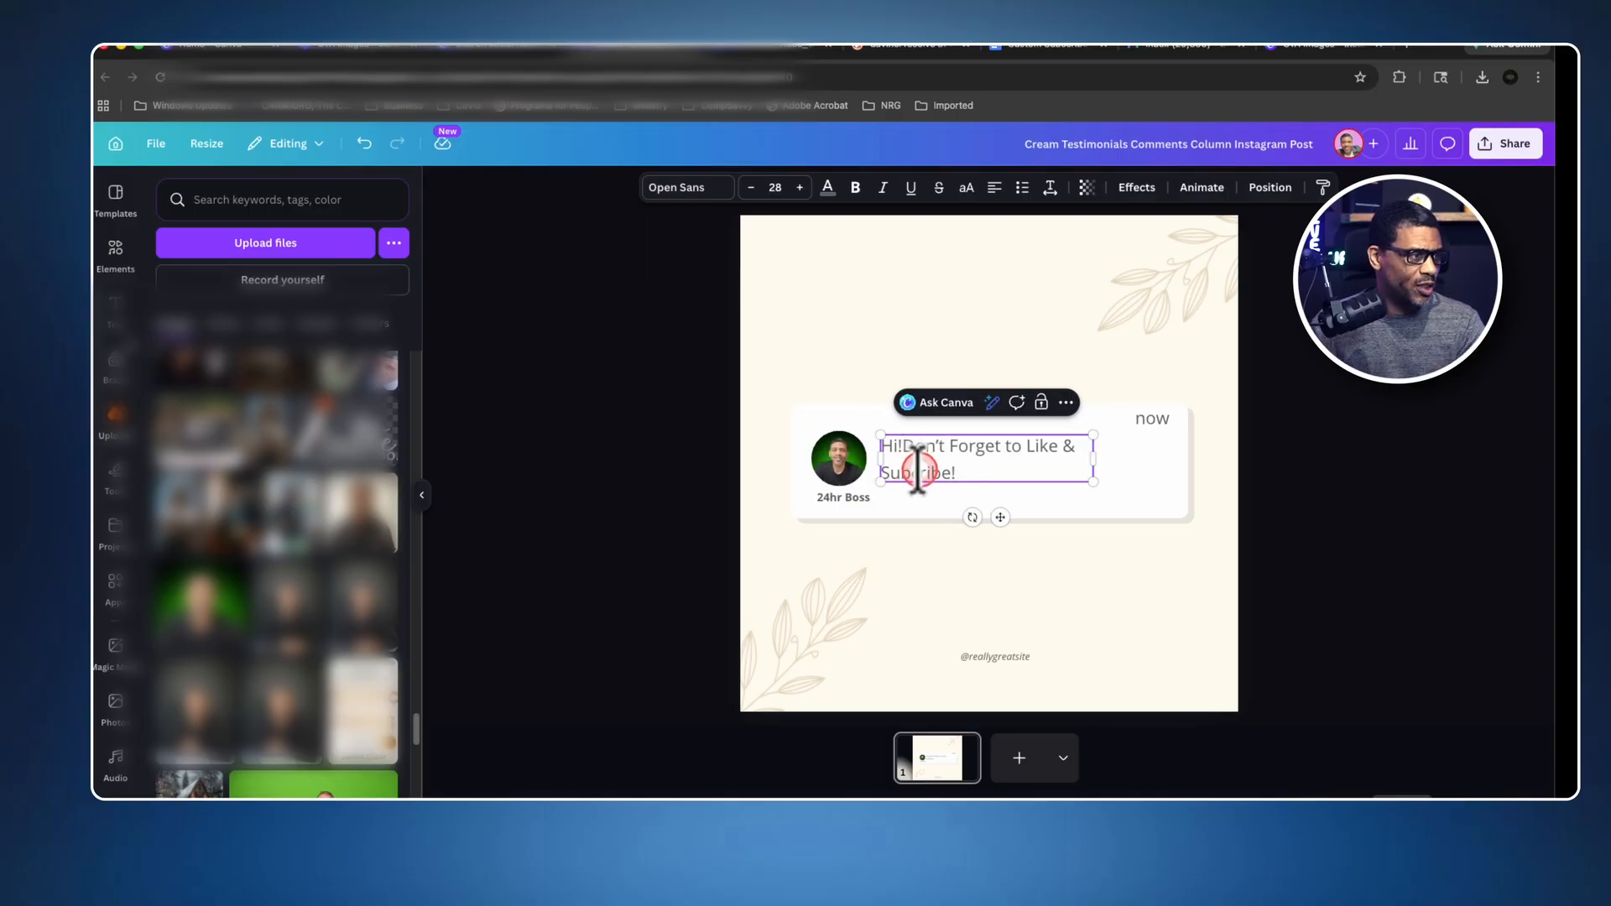
pyautogui.click(1106, 574)
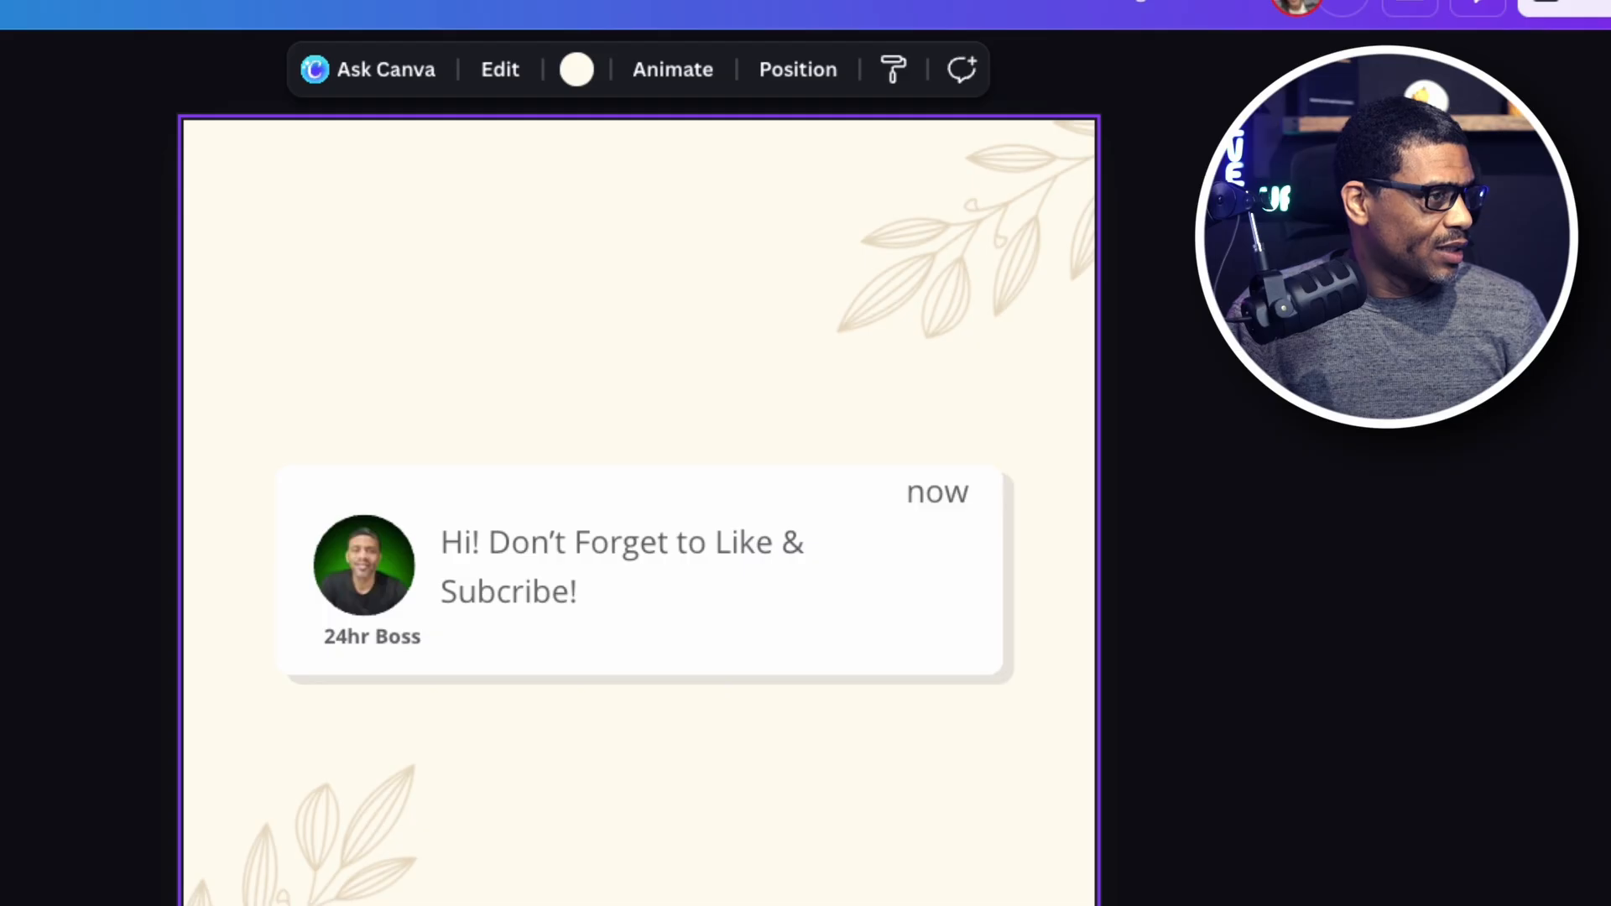
# Paste the YouTube logo into the lower-right corner of the notification card and shrink it to fit beside the message.
pyautogui.hotkey('ctrl', 'v')
pyautogui.moveTo(540, 565); pyautogui.dragTo(777, 625)
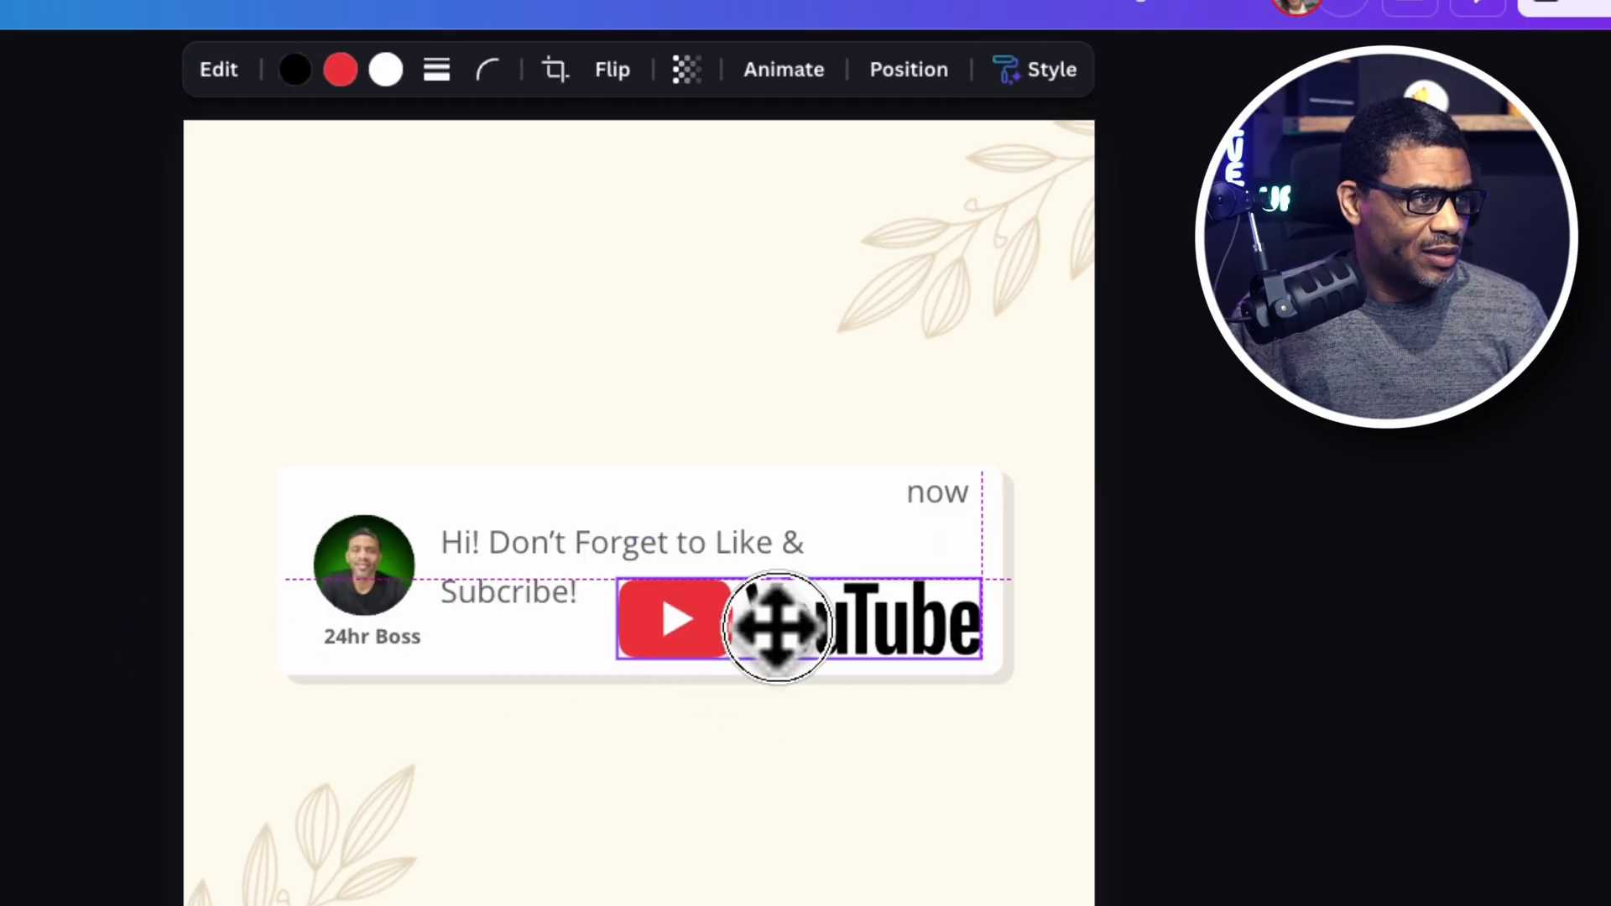
pyautogui.moveTo(978, 657); pyautogui.dragTo(856, 626)
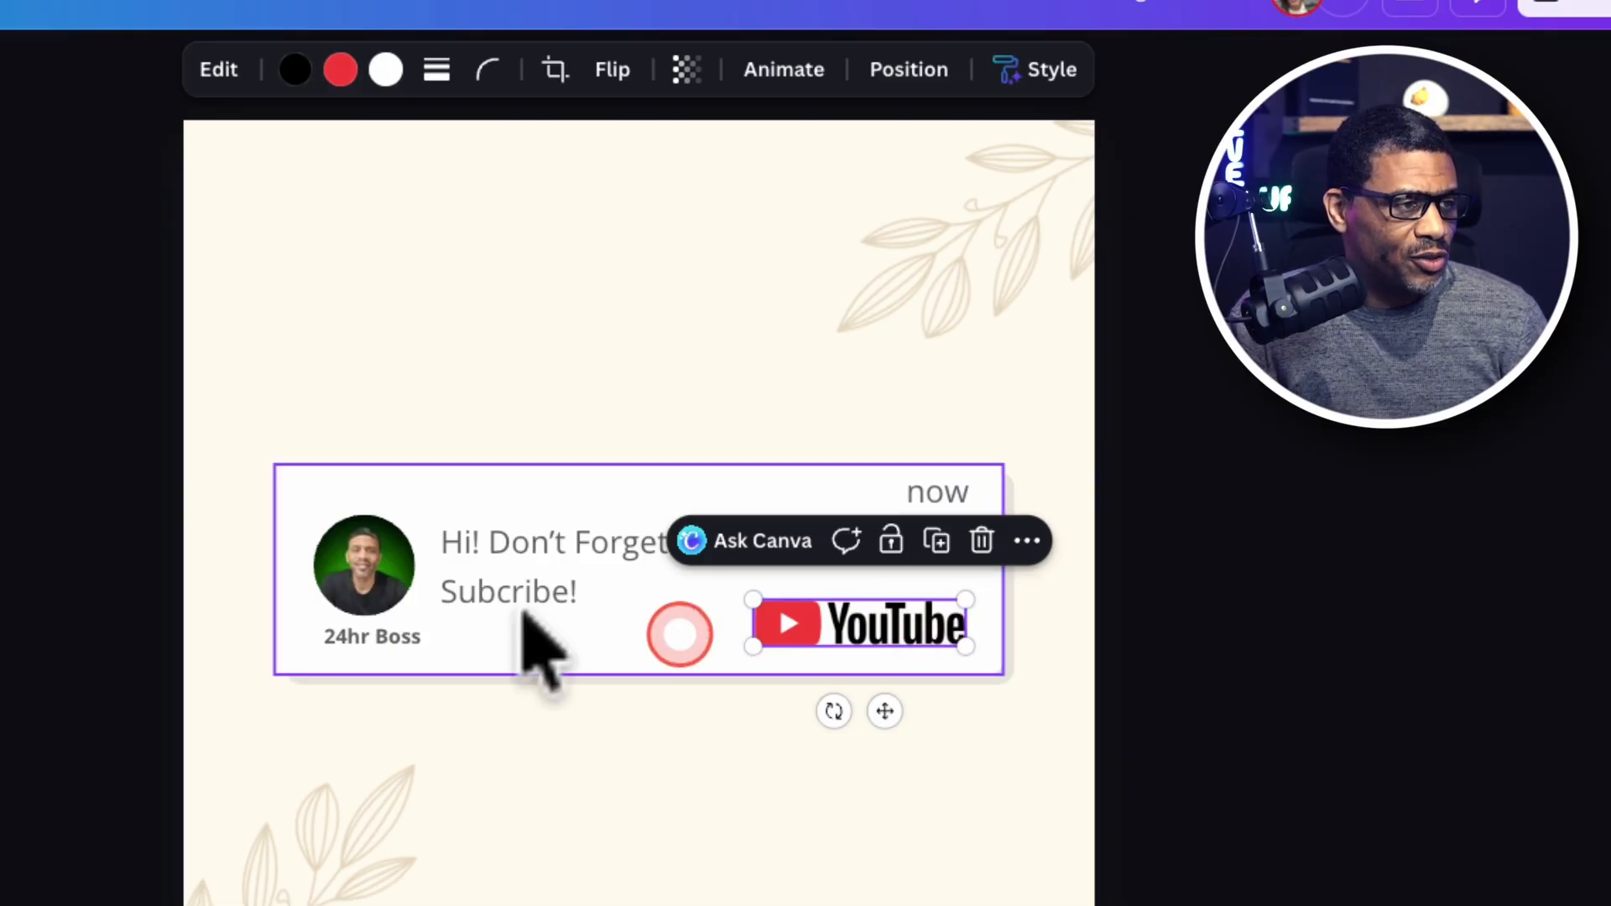
pyautogui.click(605, 350)
# Delete the two leaf decorations from the upper-right and lower-left corners of the design.
pyautogui.click(909, 248)
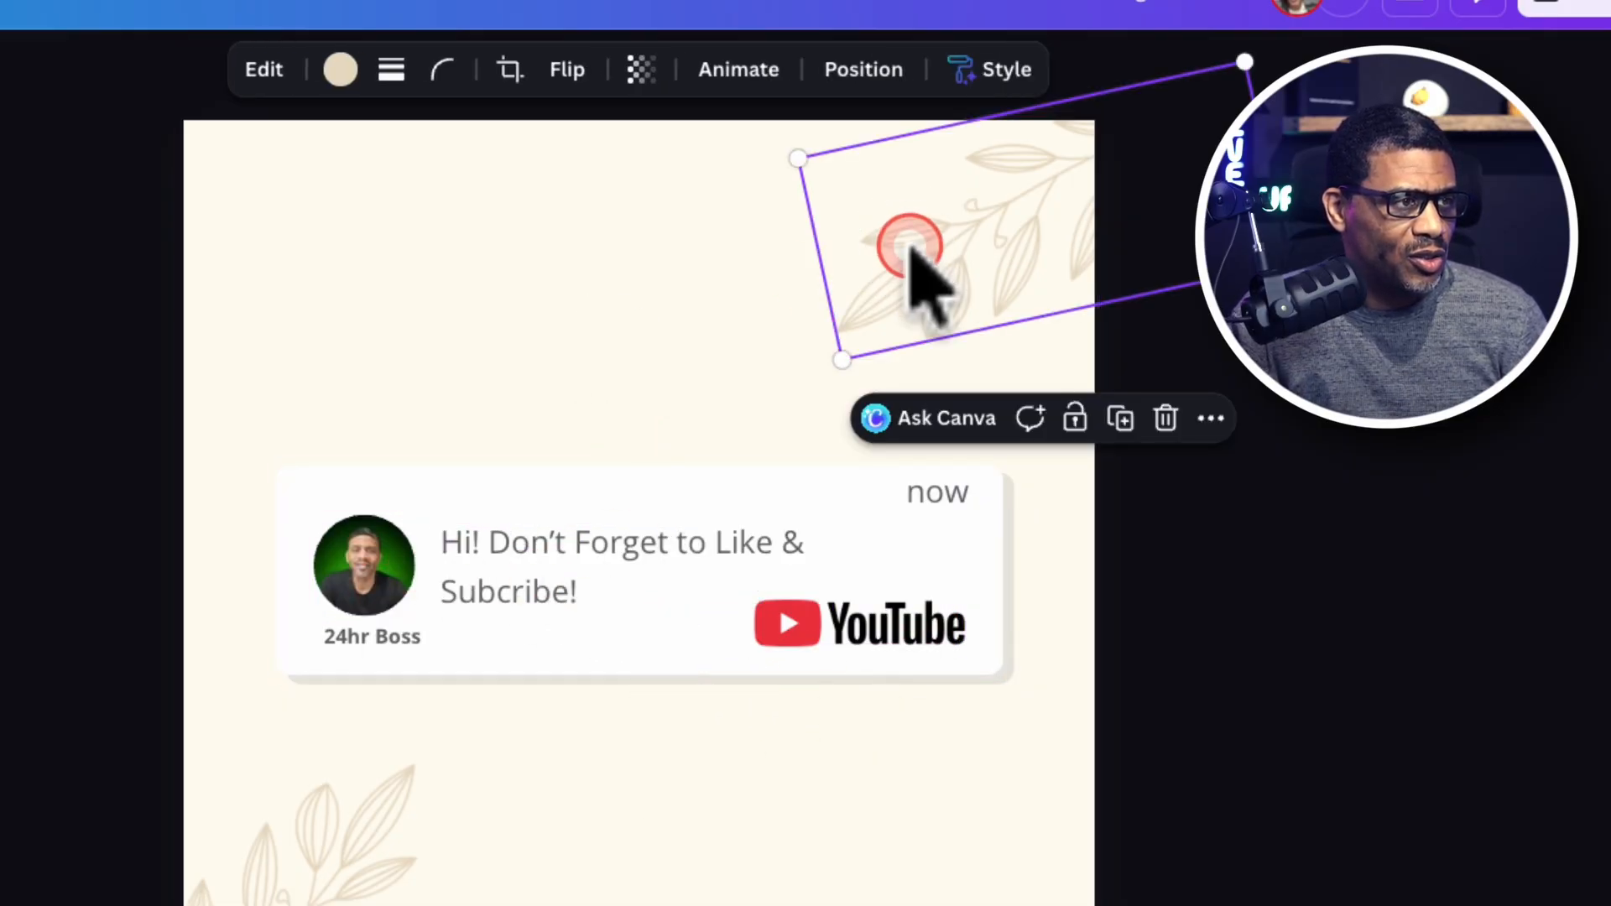
pyautogui.click(1167, 417)
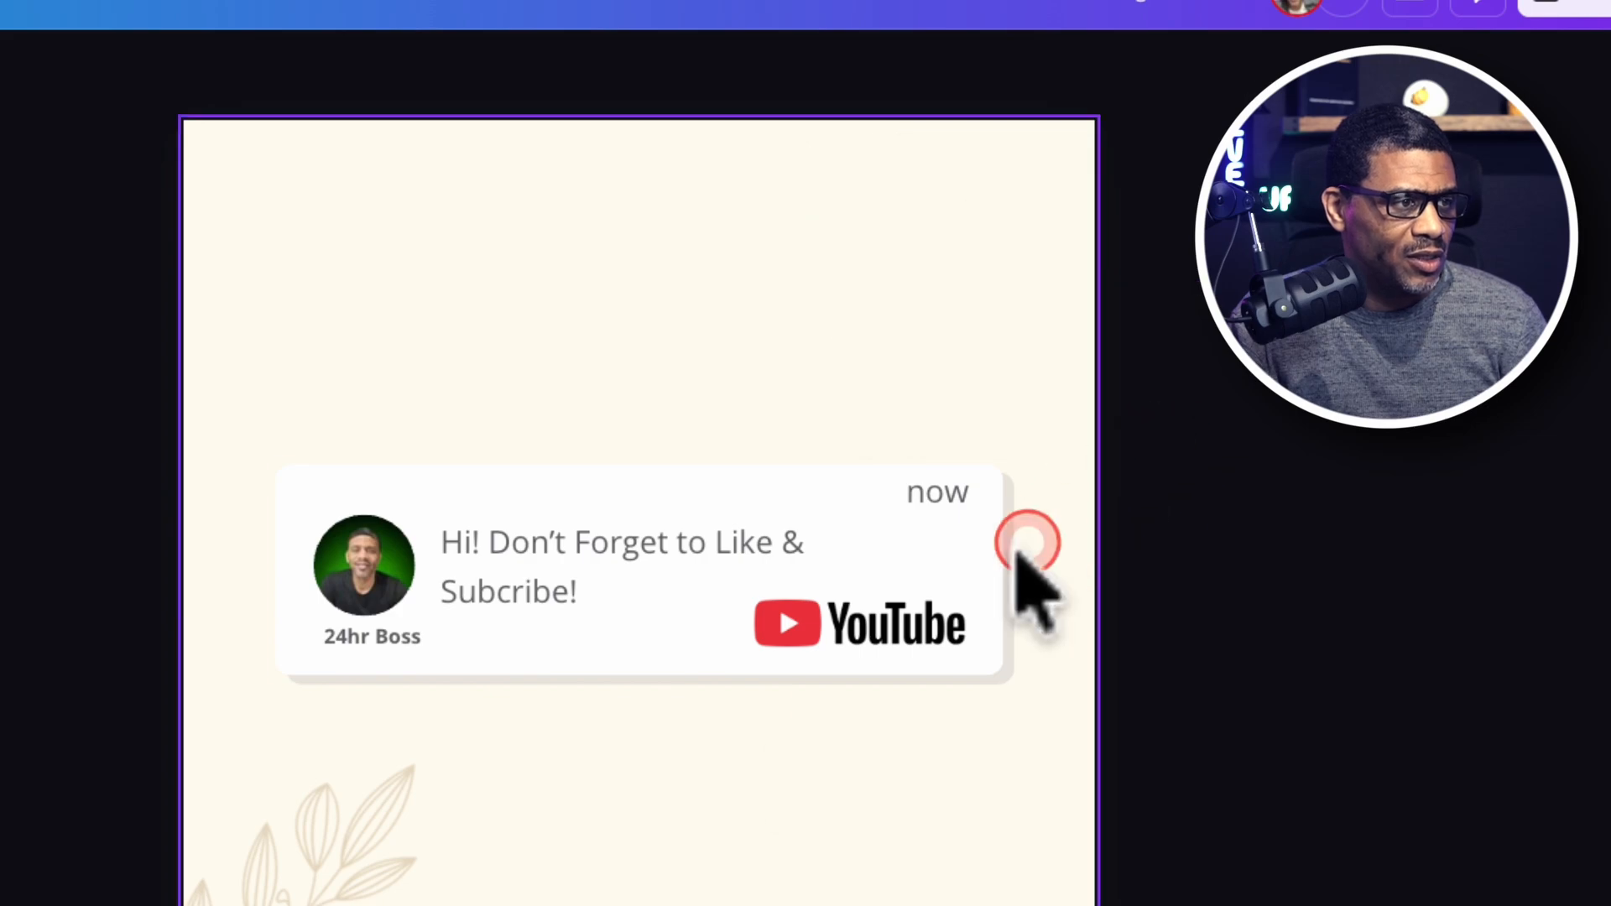
pyautogui.click(659, 905)
pyautogui.click(795, 857)
pyautogui.click(210, 869)
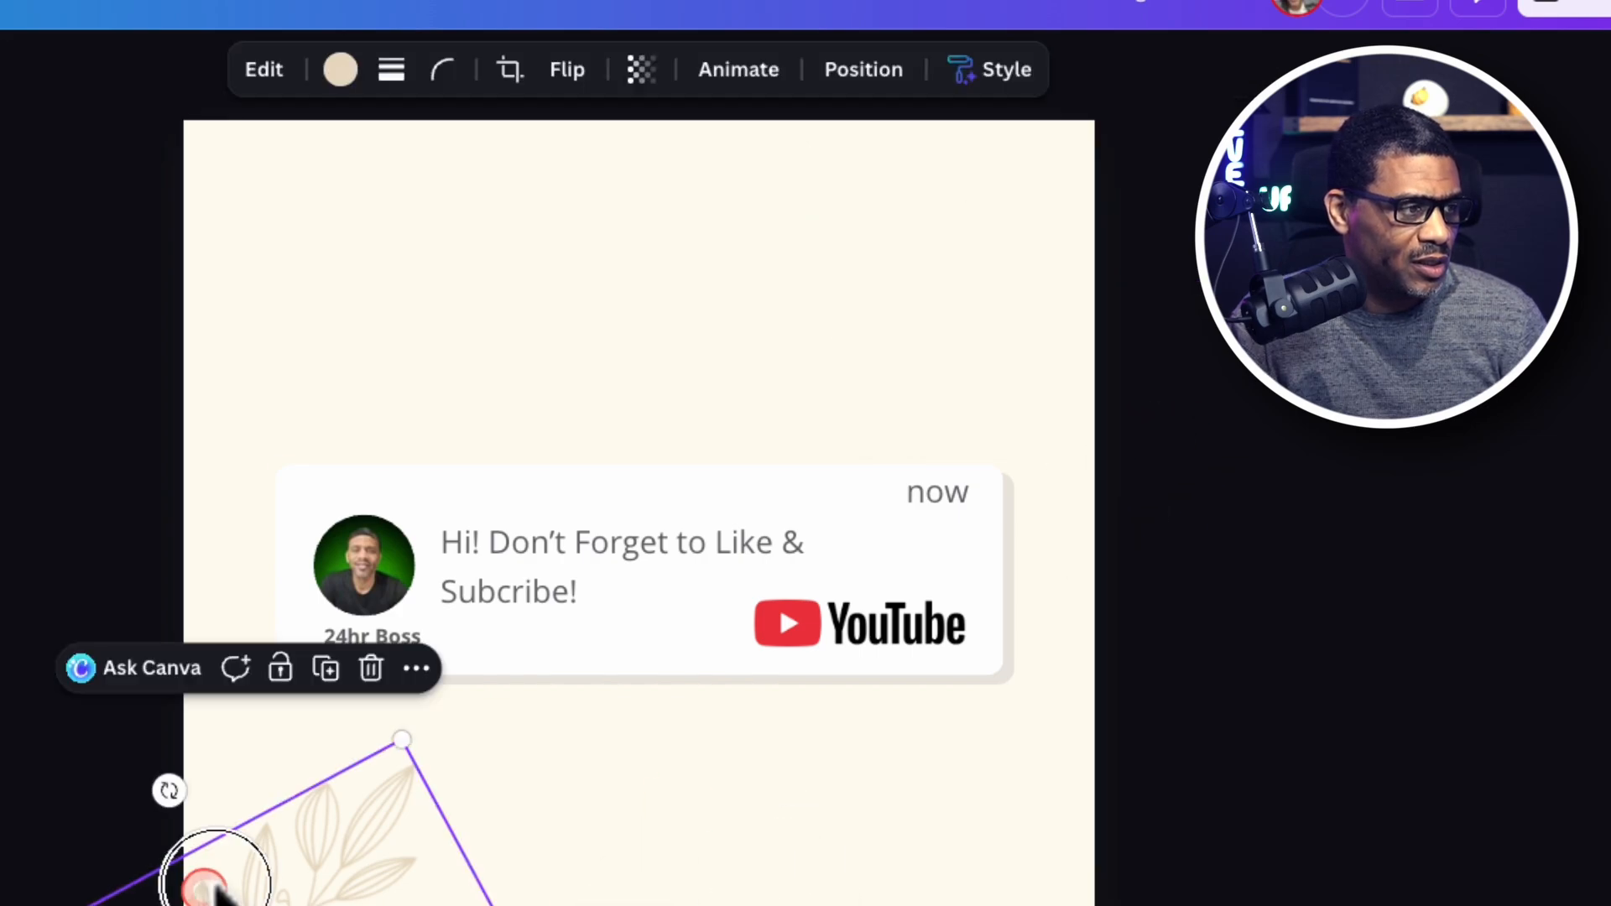
pyautogui.click(385, 665)
pyautogui.click(608, 860)
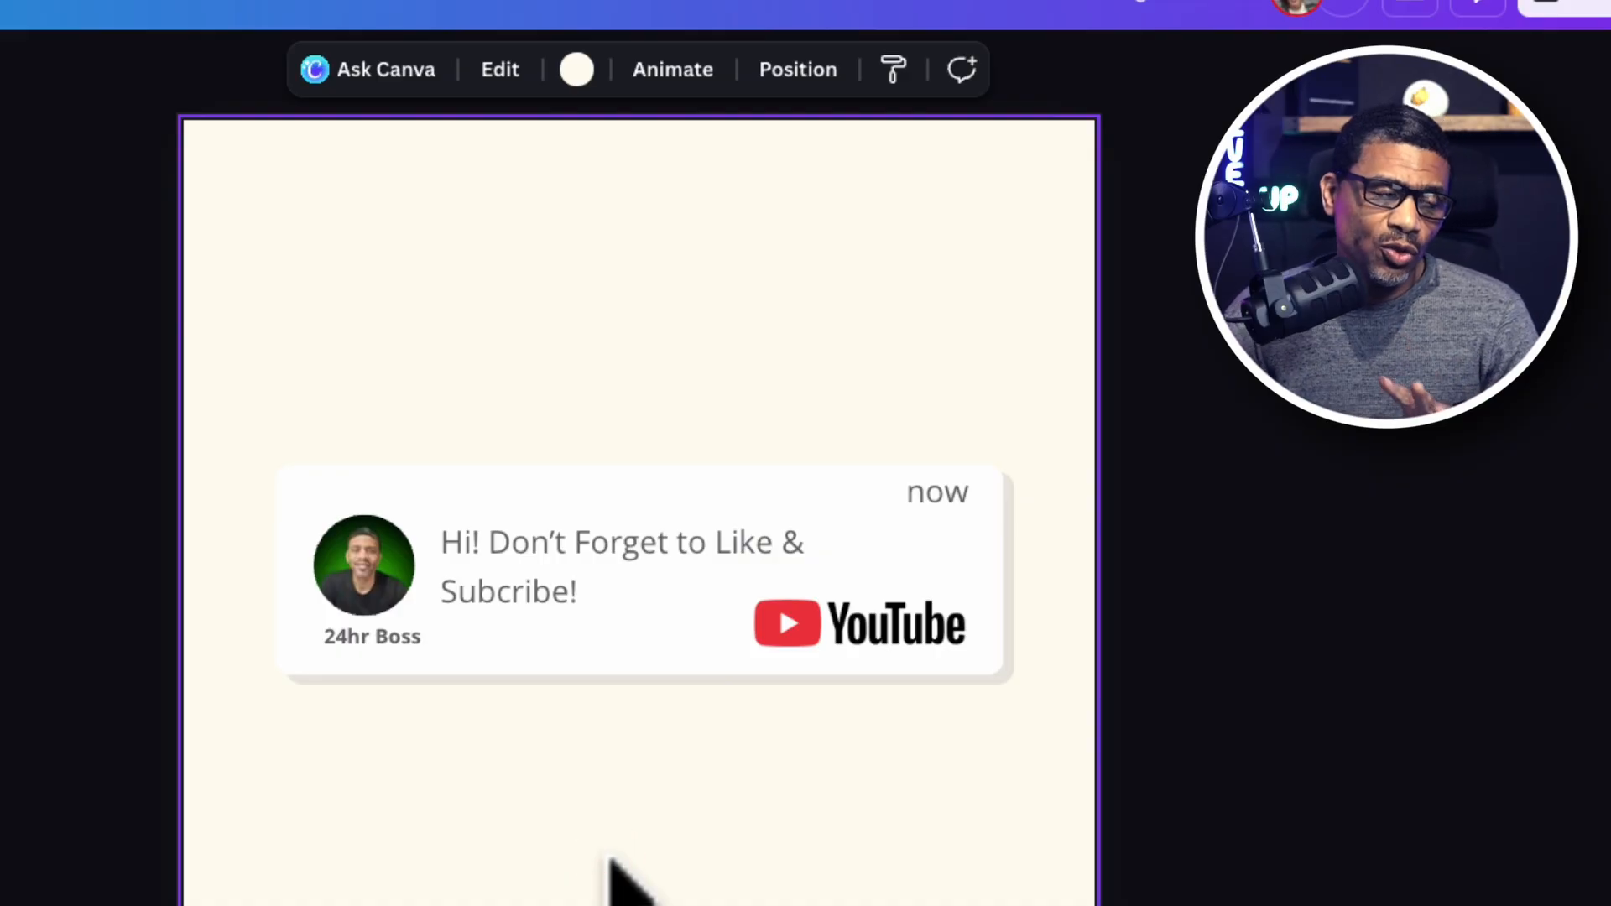
pyautogui.click(629, 657)
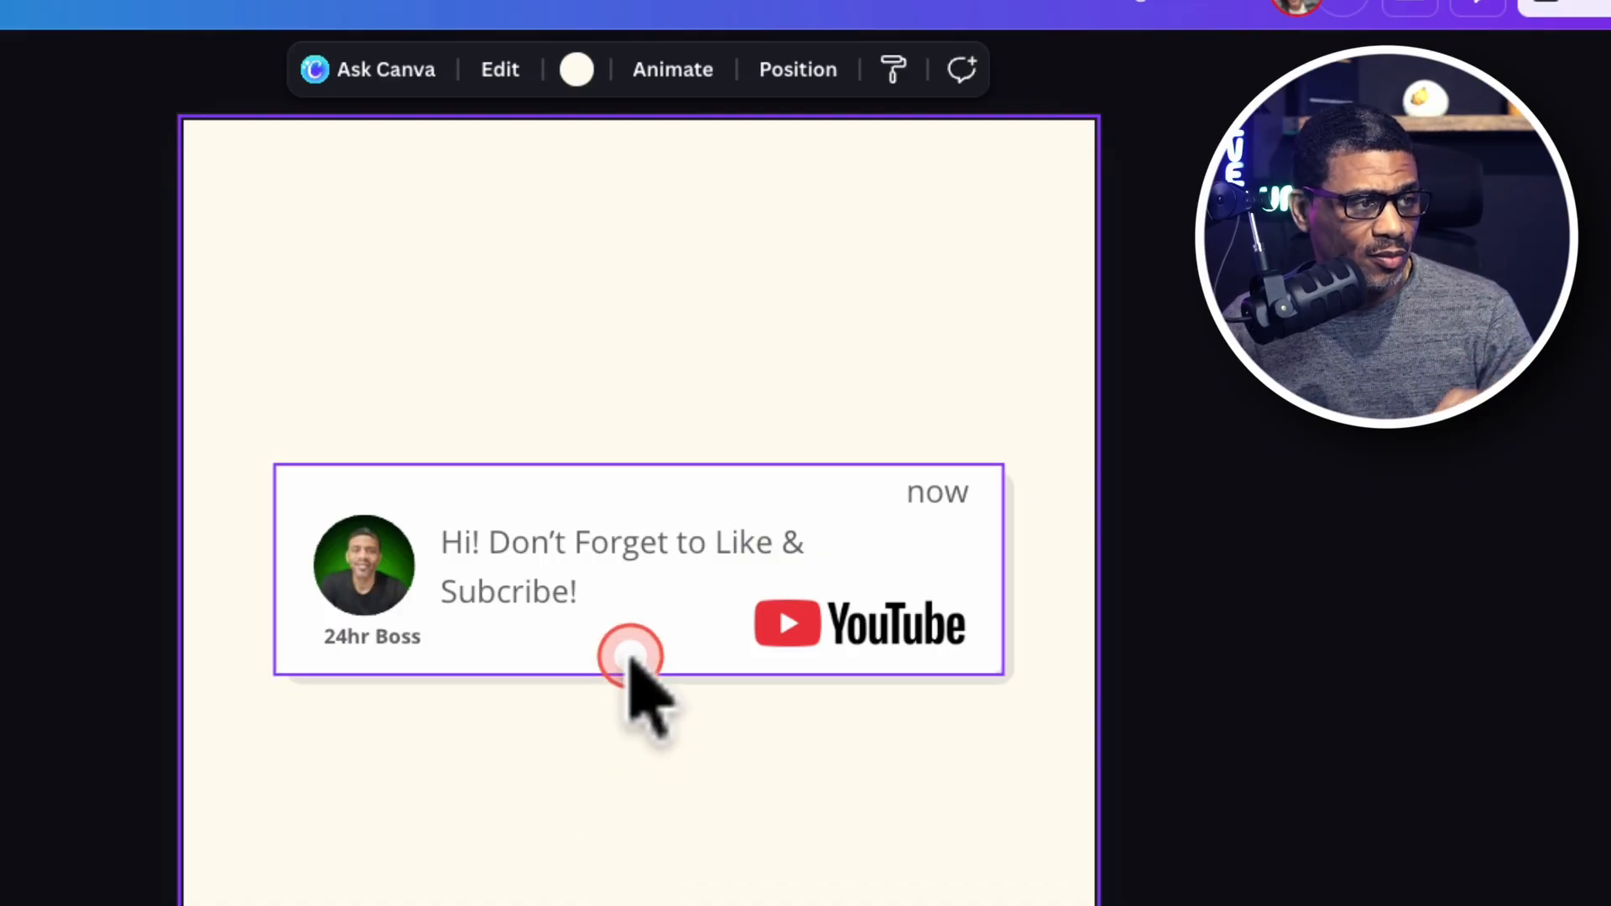
pyautogui.click(623, 665)
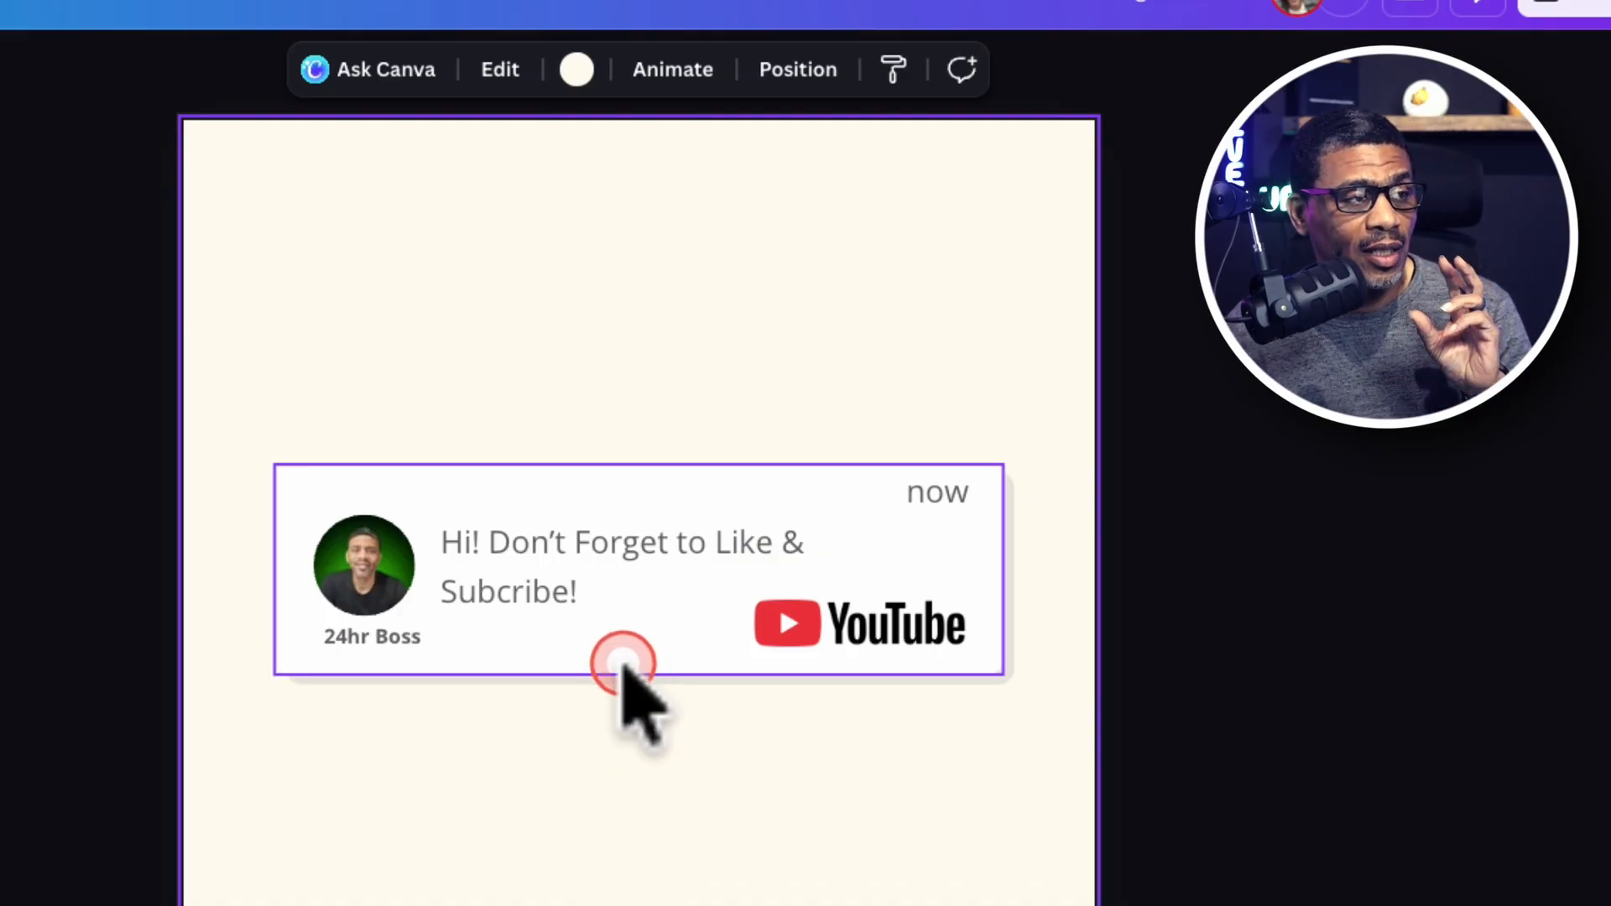
pyautogui.click(691, 701)
pyautogui.click(697, 855)
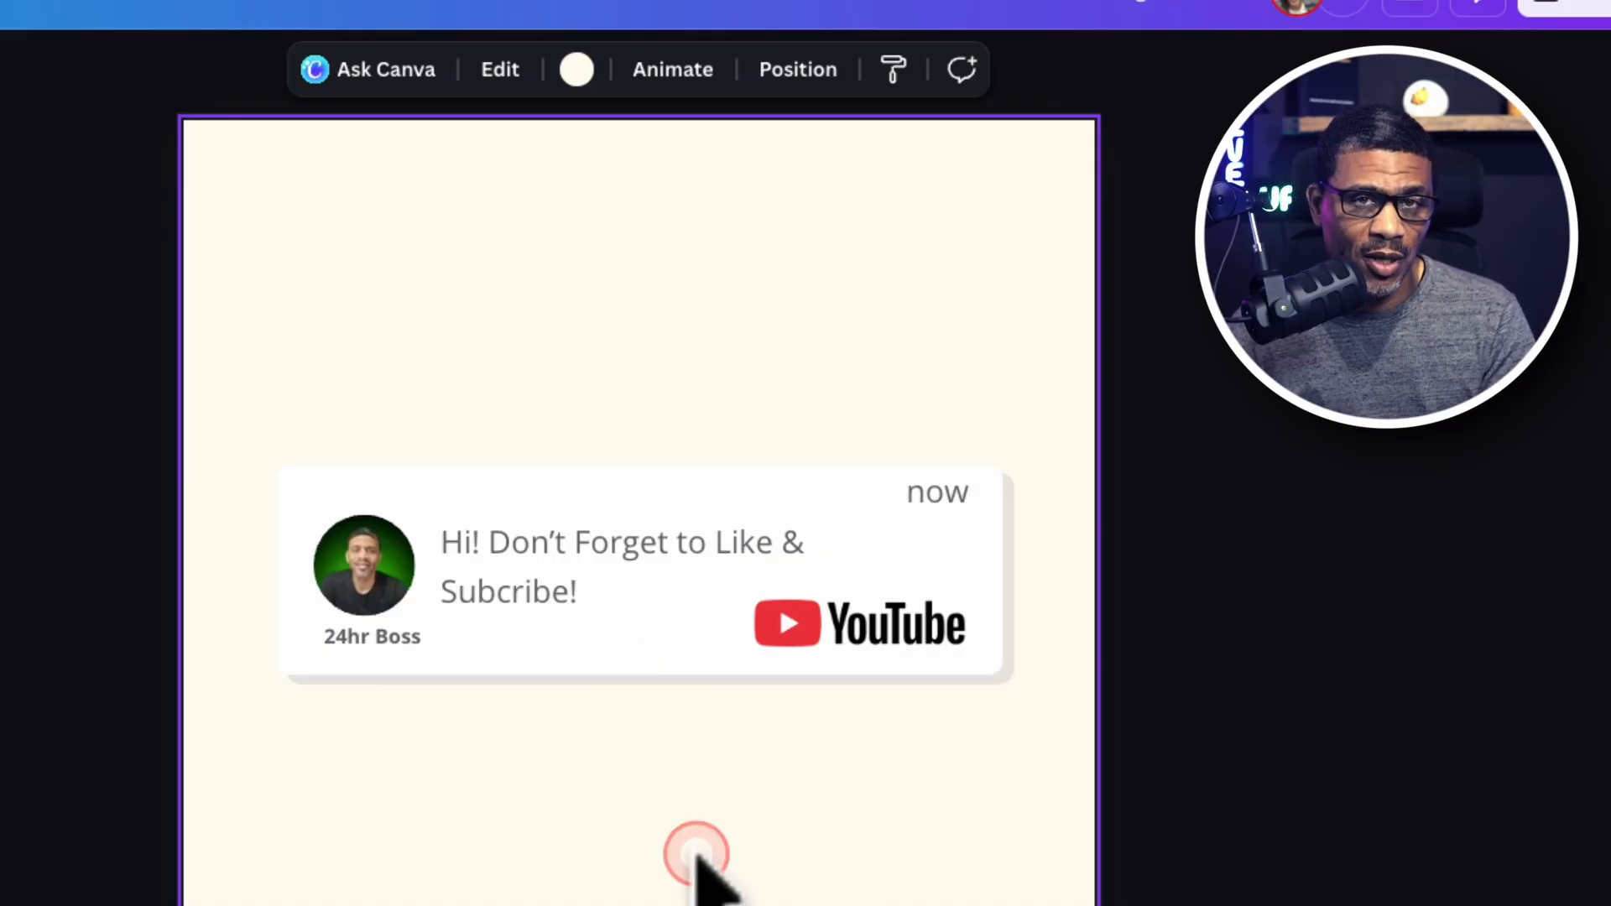
pyautogui.click(696, 855)
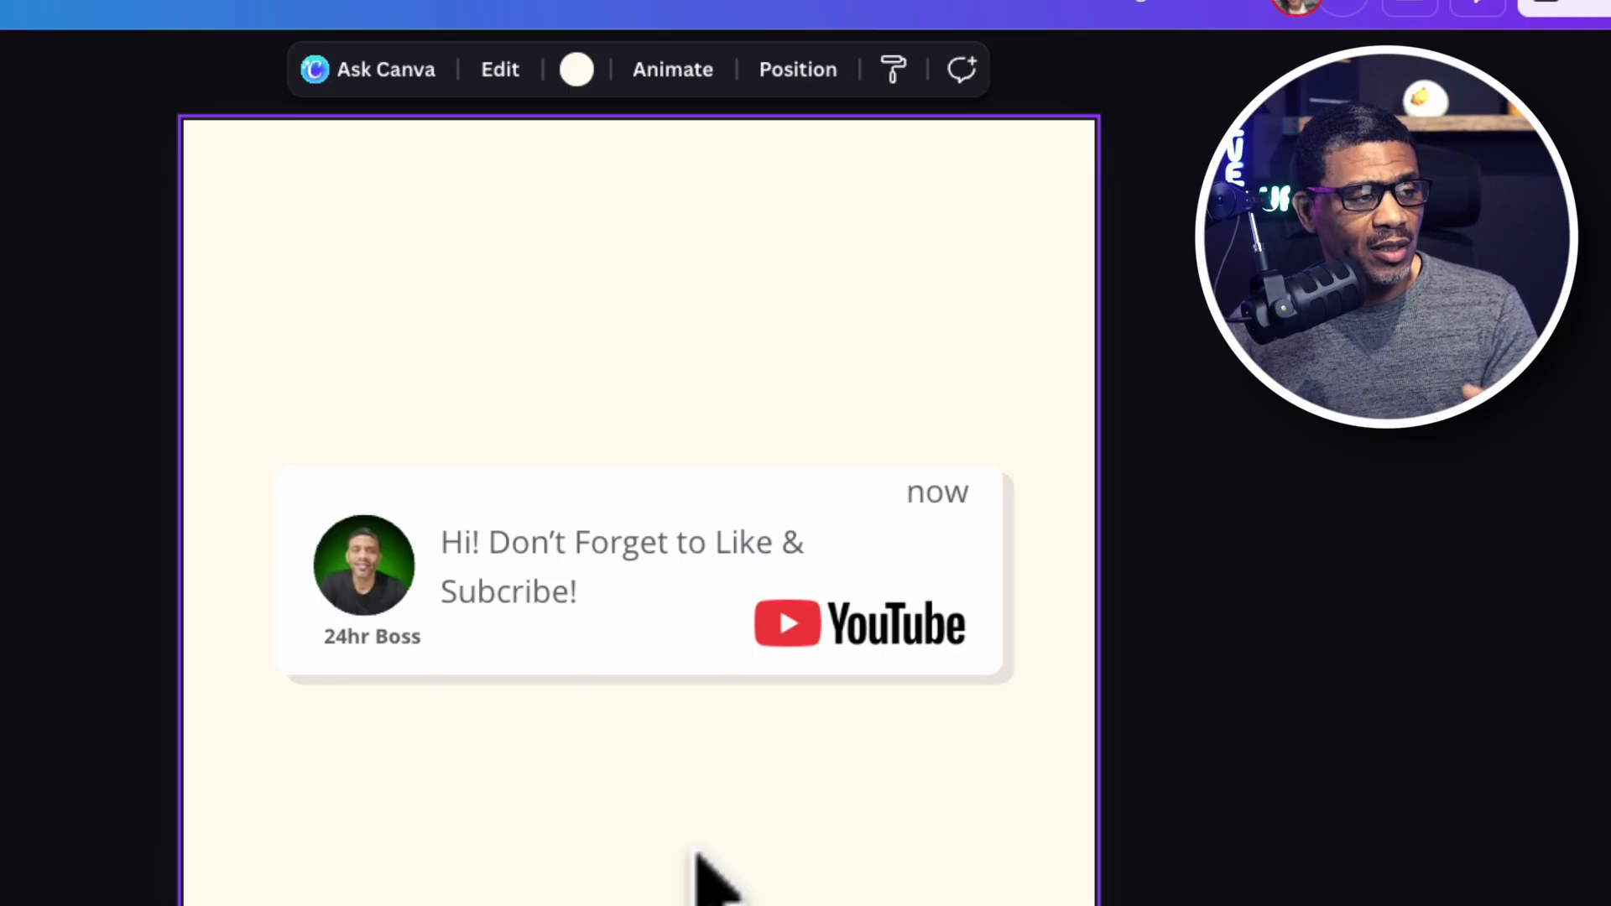
pyautogui.click(699, 858)
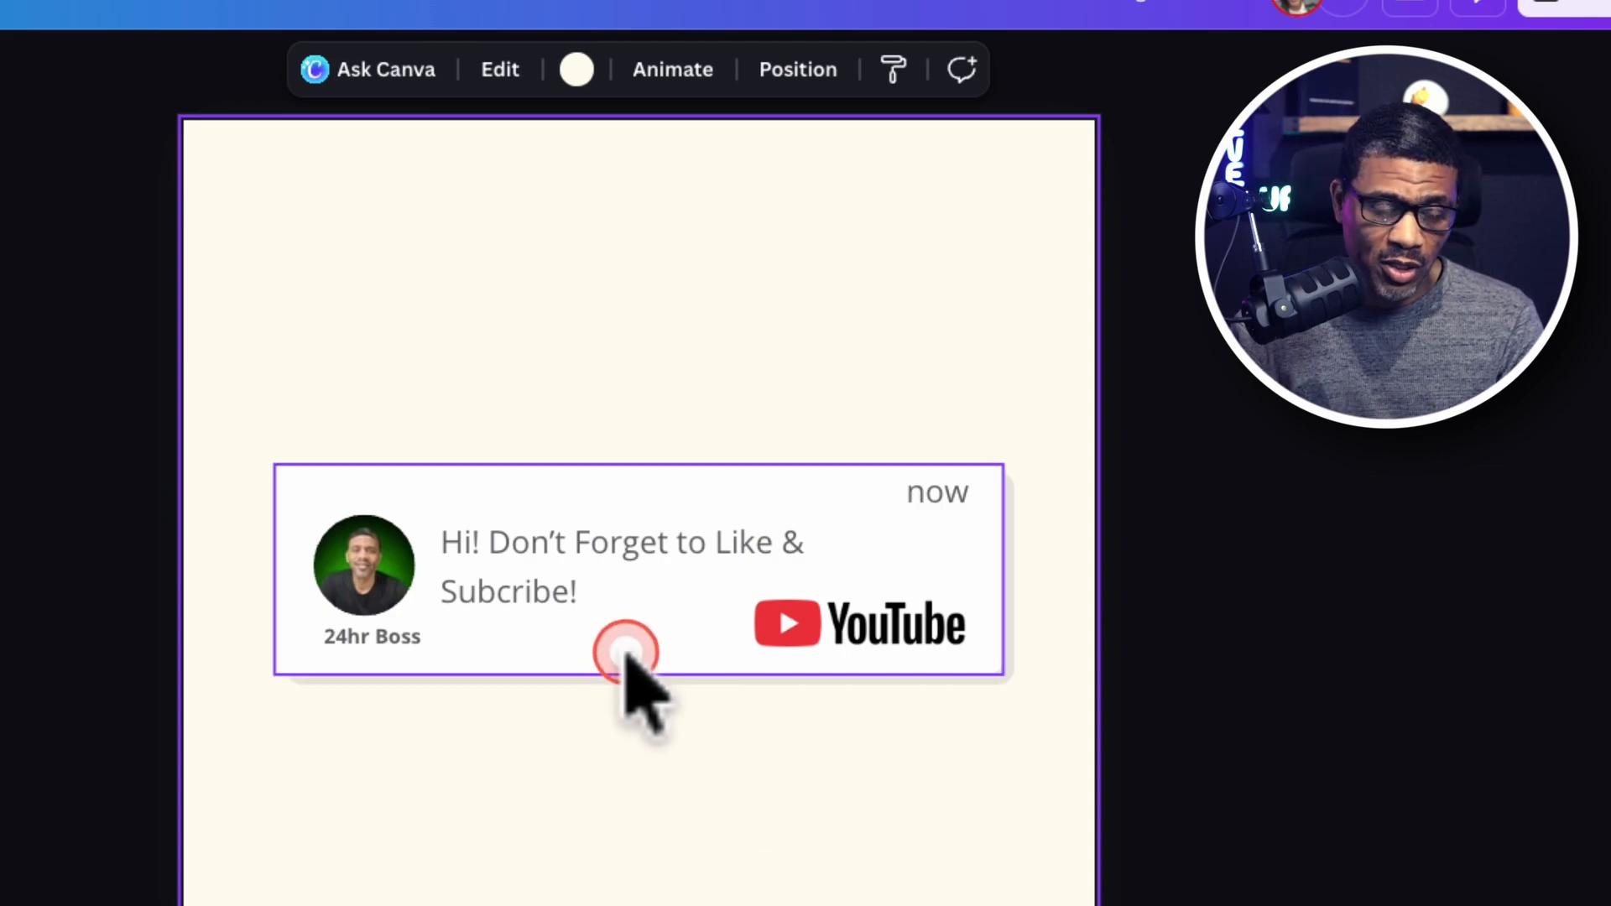
# Move the "Hi! Don't Forget to Like & Subcribe!" text slightly up within the card, clear of the YouTube logo.
pyautogui.click(614, 590)
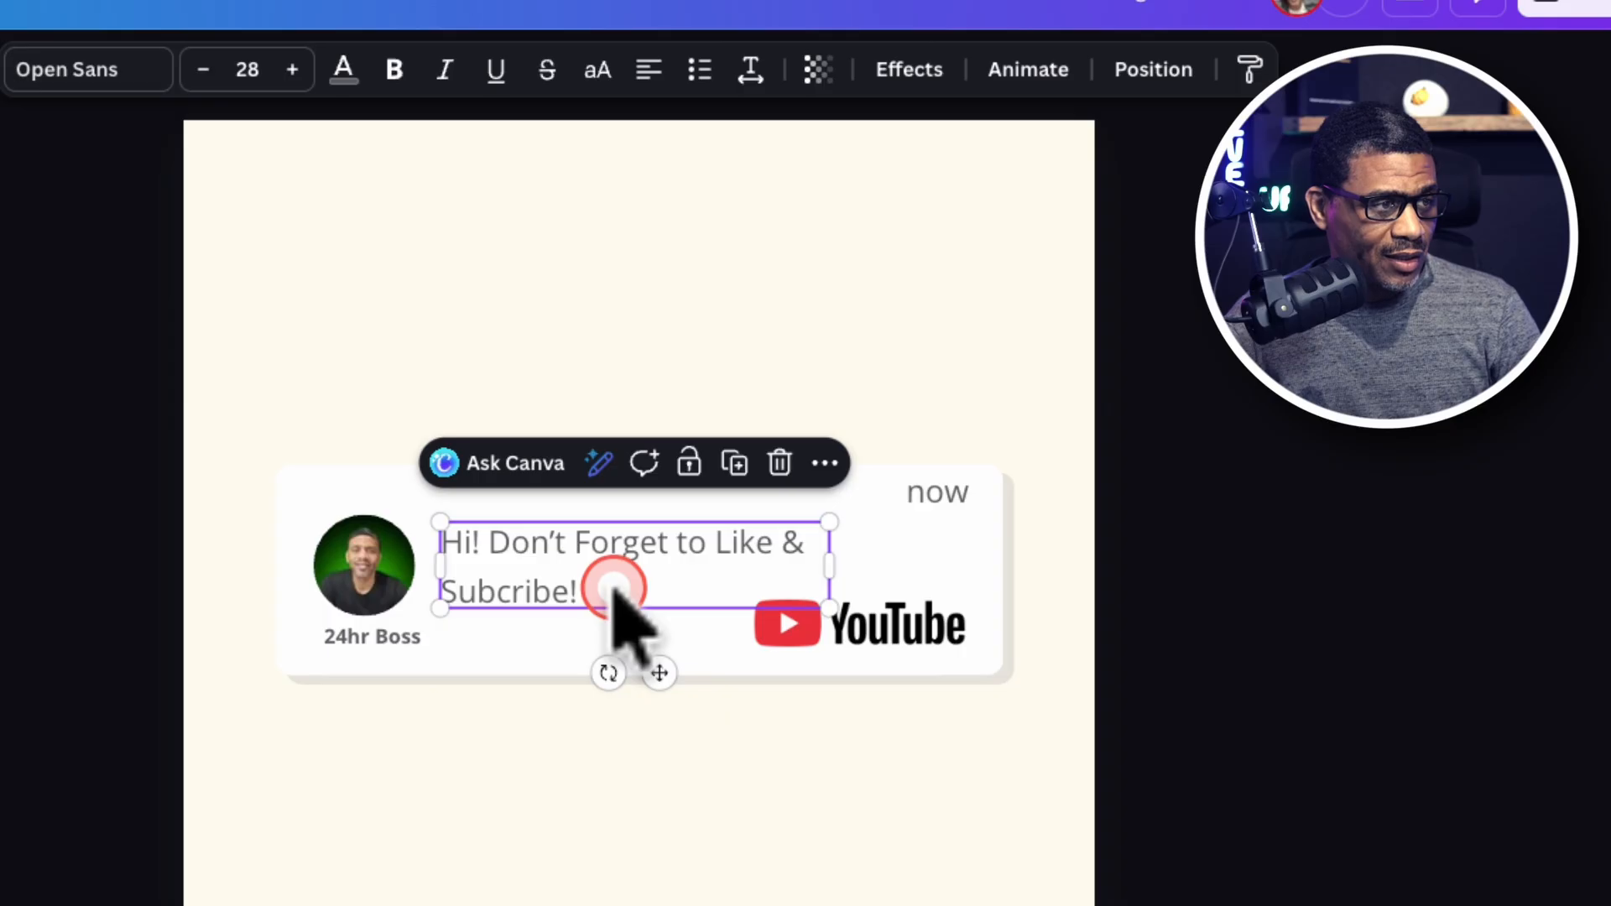
pyautogui.moveTo(613, 590); pyautogui.dragTo(611, 569)
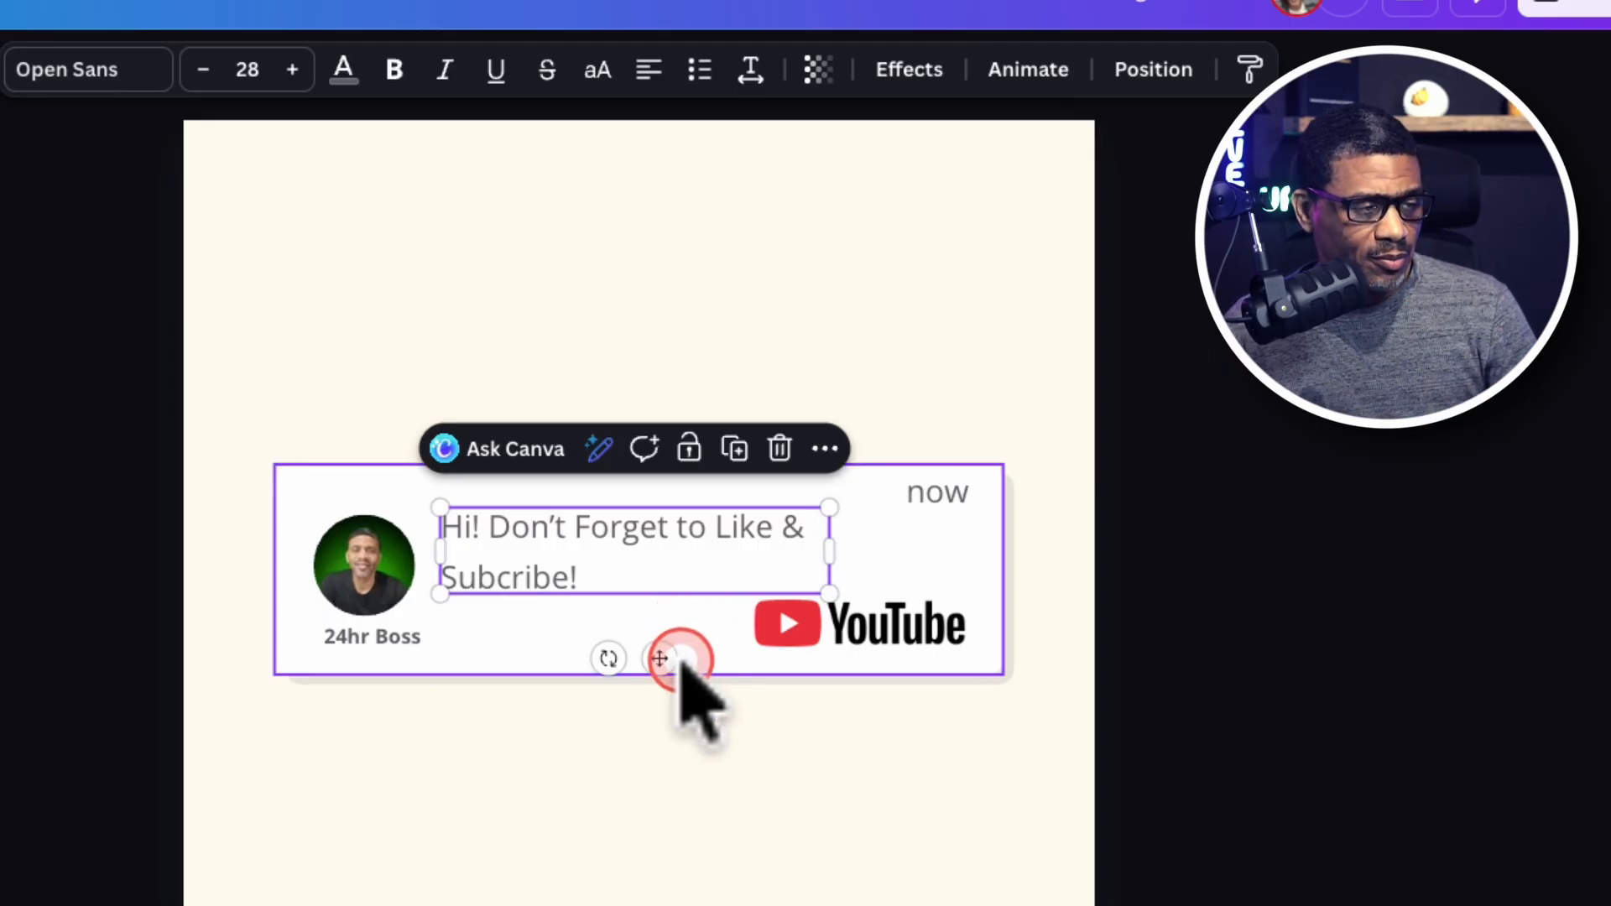
pyautogui.click(849, 814)
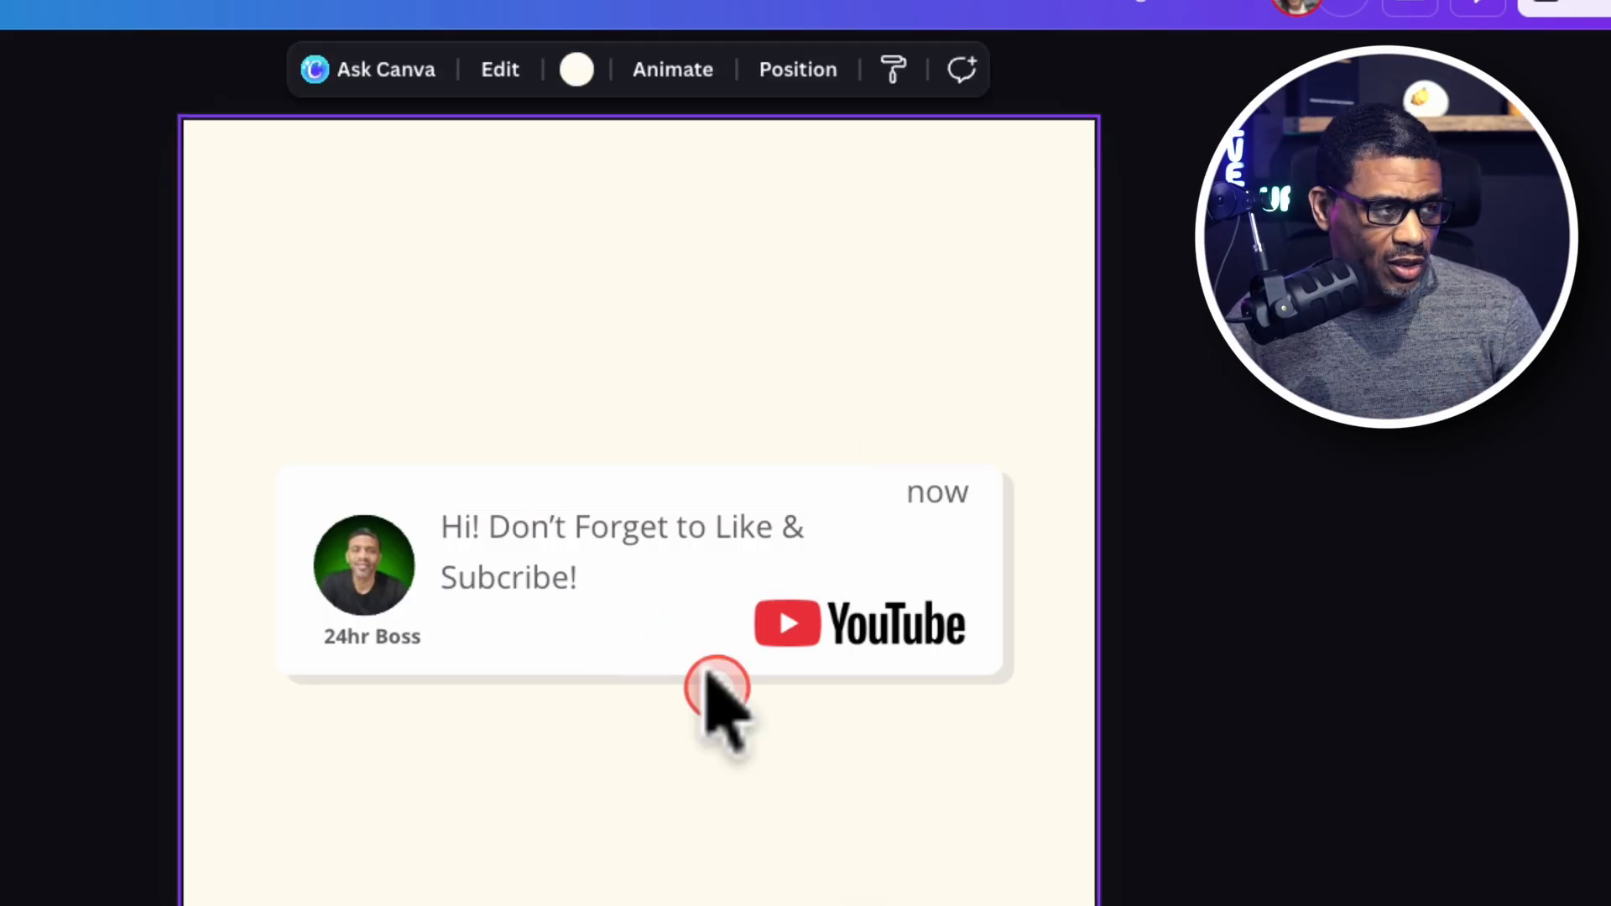
pyautogui.moveTo(619, 576)
pyautogui.mouseDown()
pyautogui.moveTo(626, 557)
pyautogui.moveTo(635, 571)
pyautogui.mouseUp()
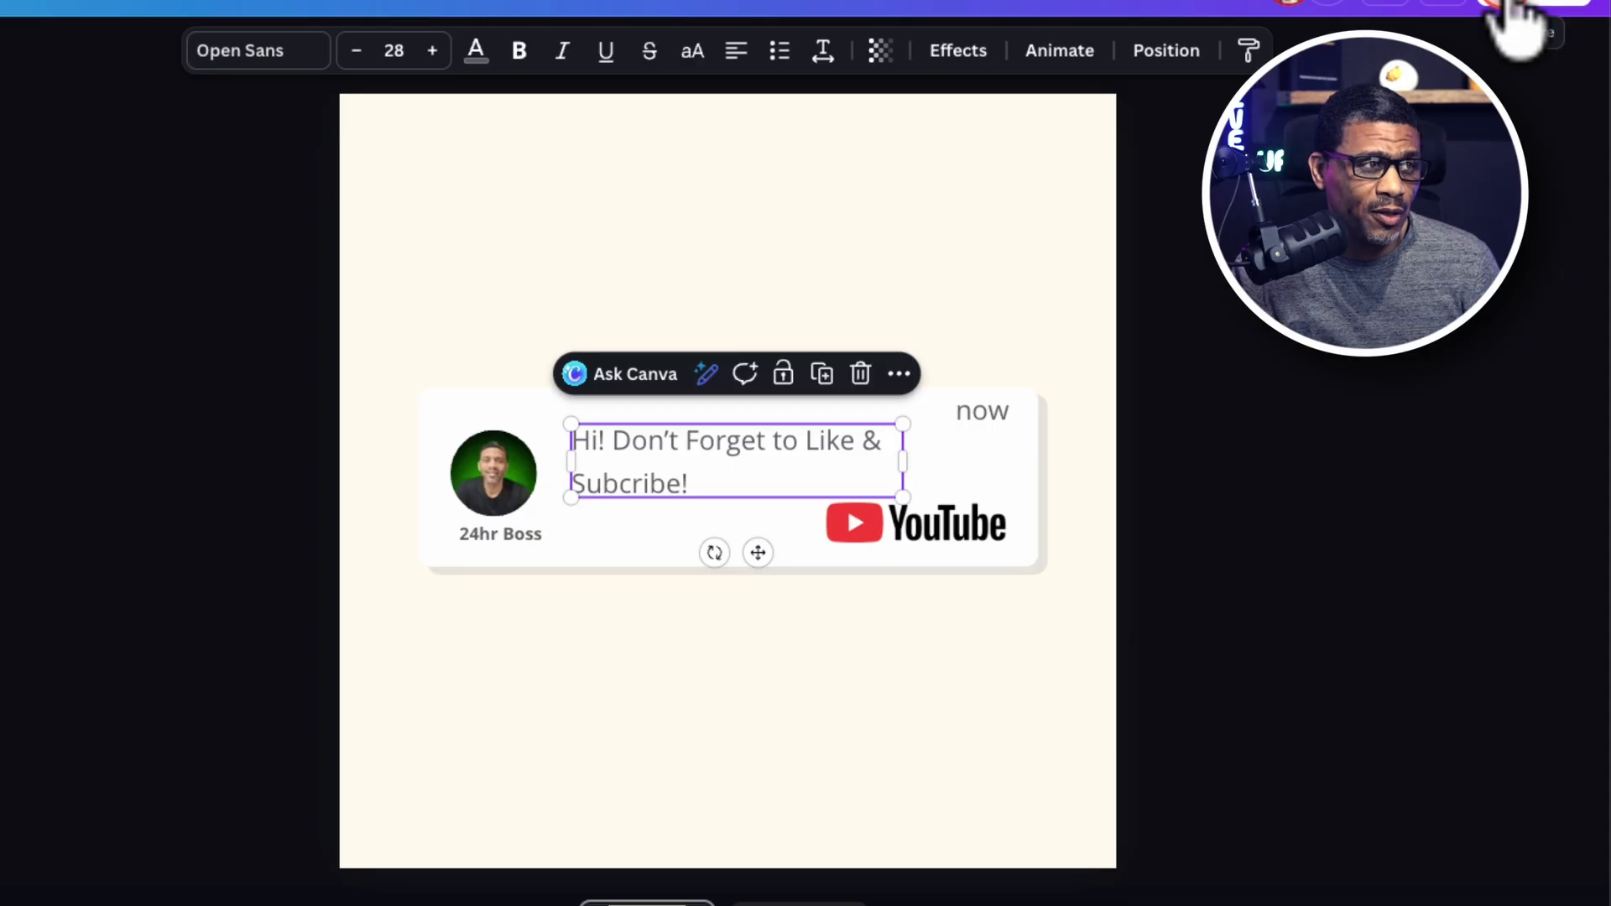
# Open the download options for the card design.
pyautogui.click(1513, 10)
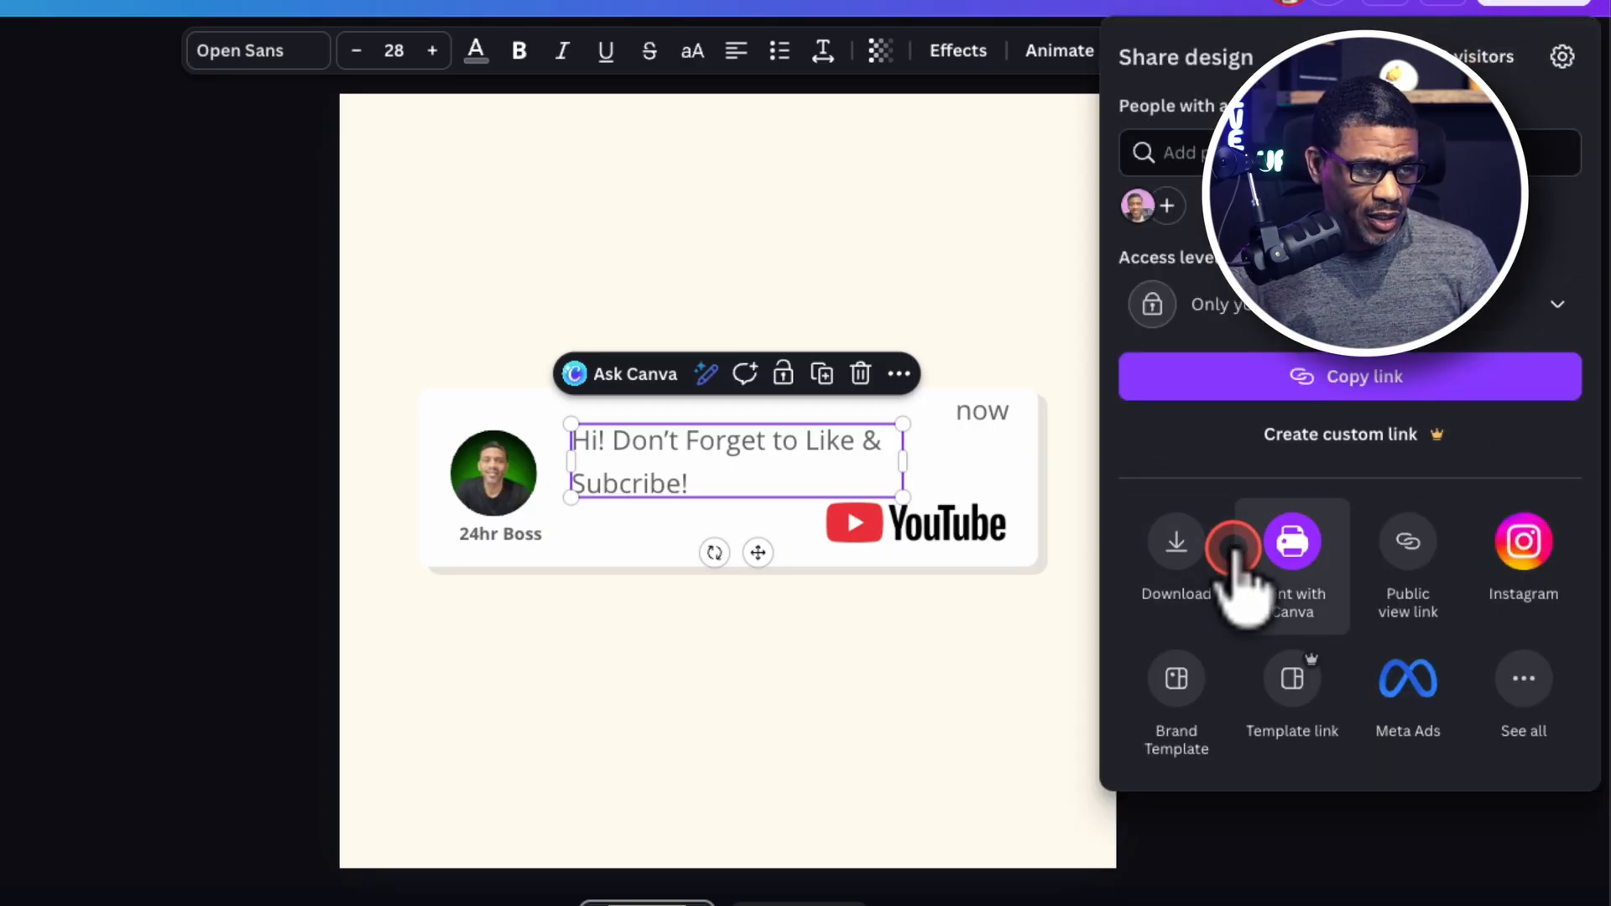
pyautogui.click(1179, 558)
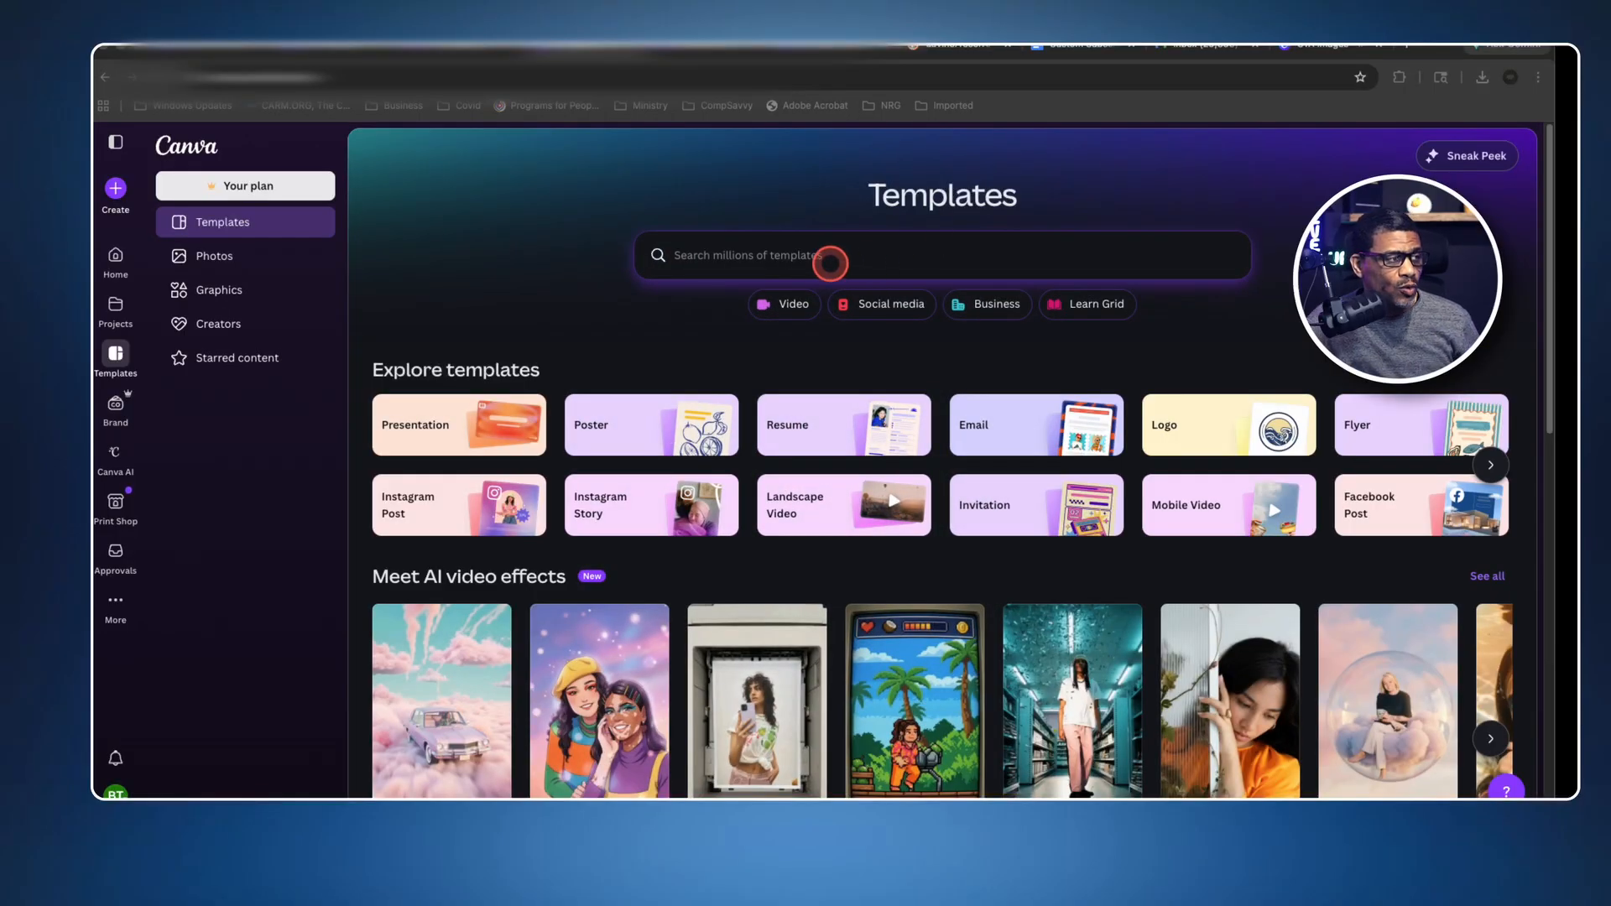
# Search the Canva templates for "youtube video".
pyautogui.click(789, 256)
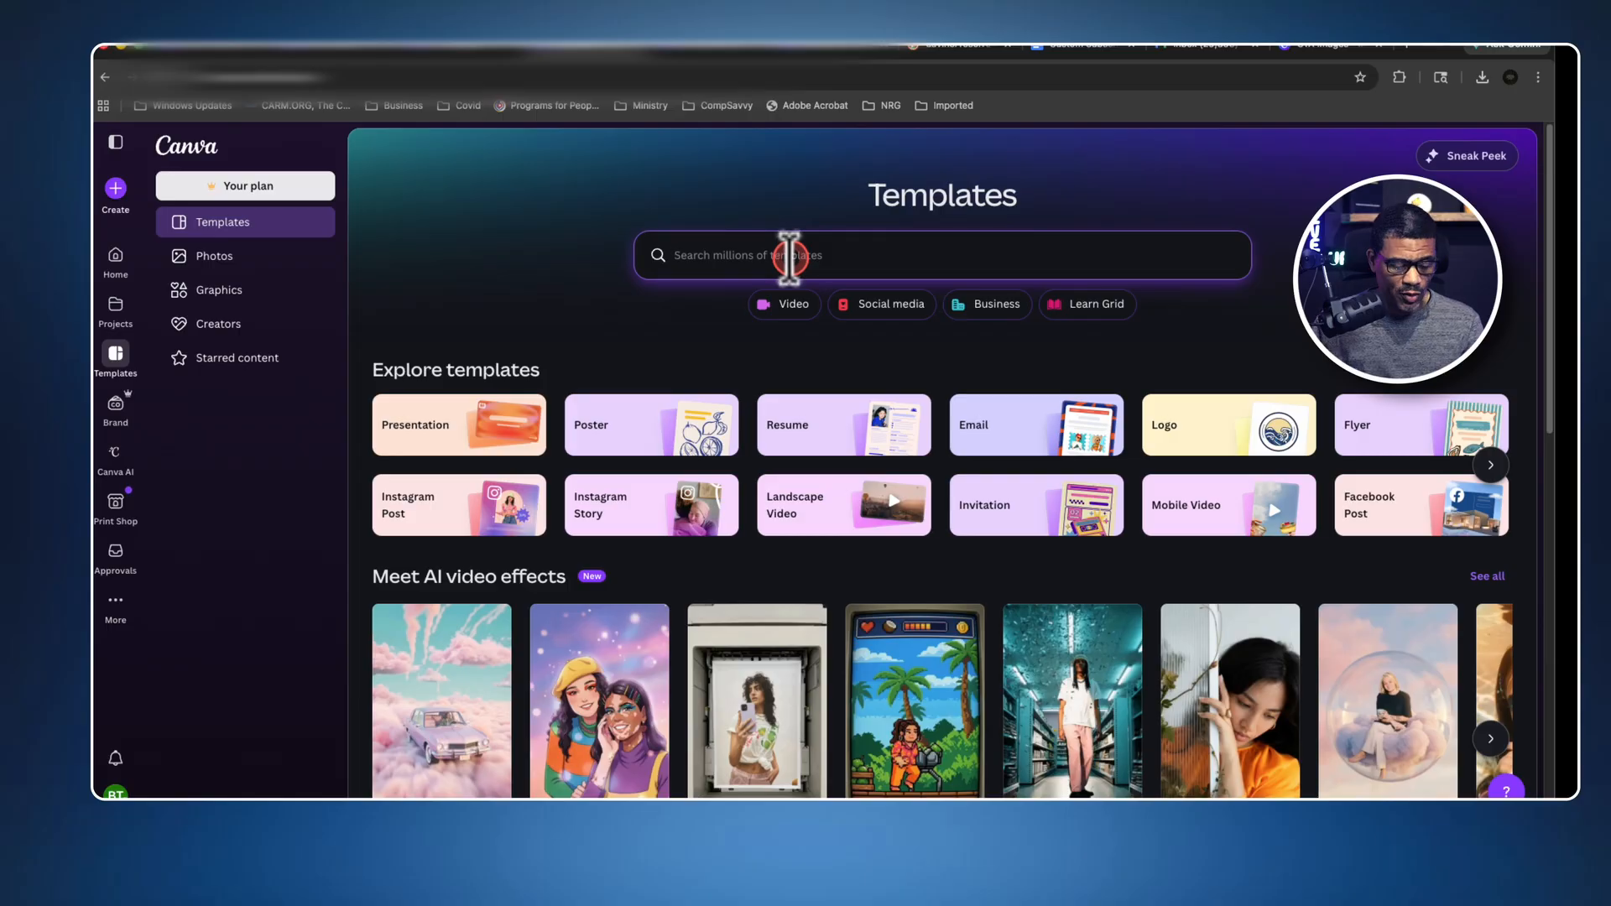
pyautogui.write('y')
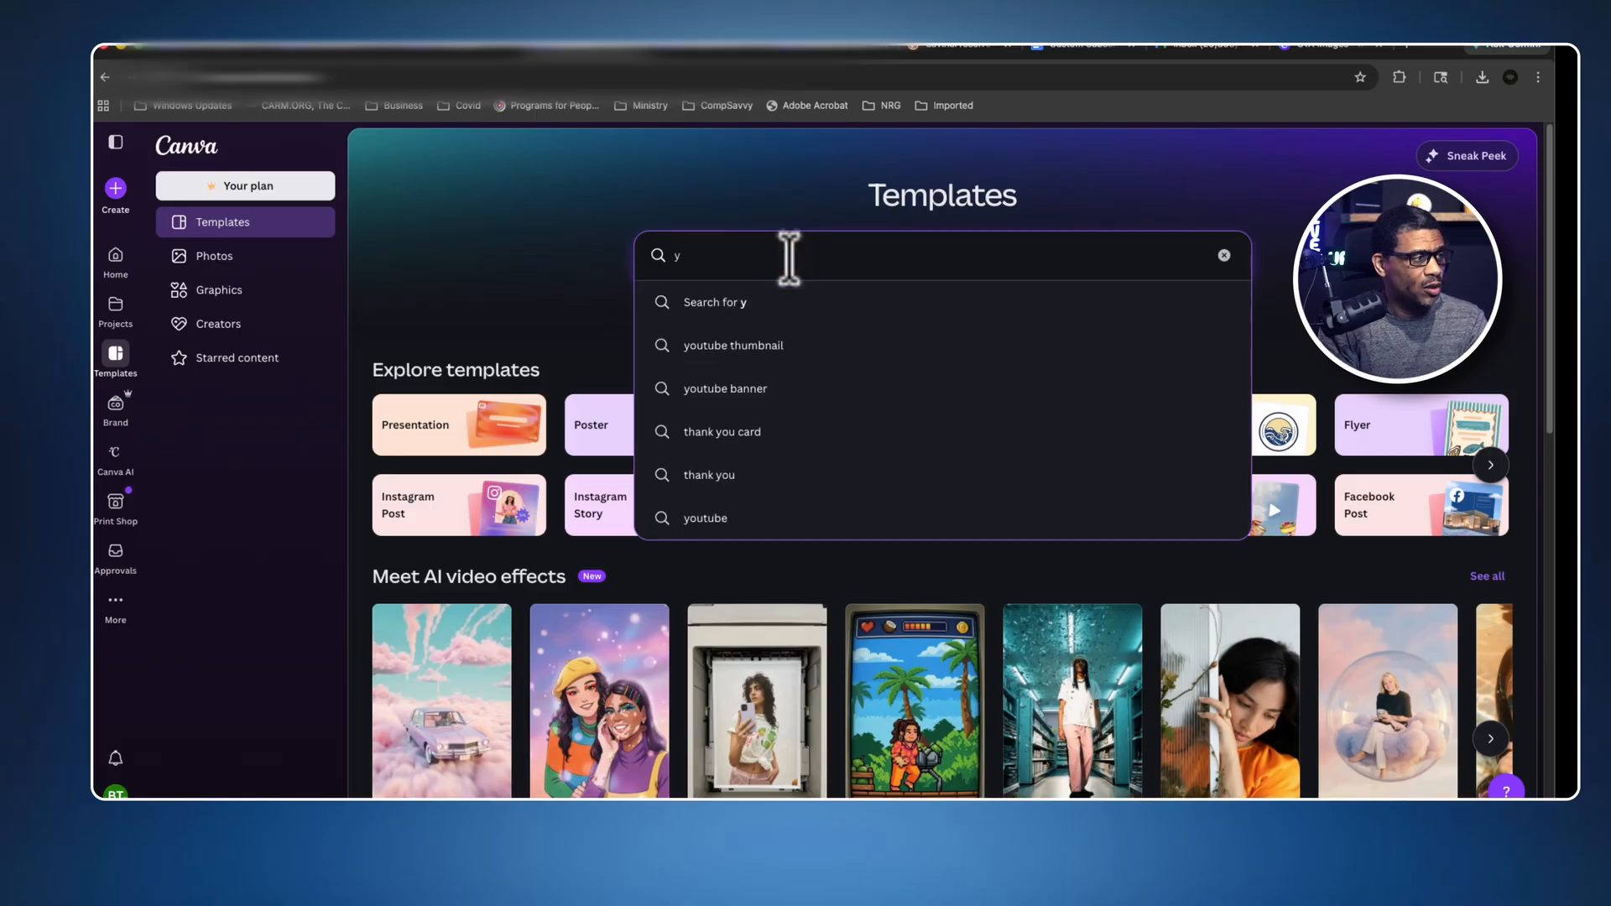
pyautogui.write('o')
pyautogui.press('BackSpace')
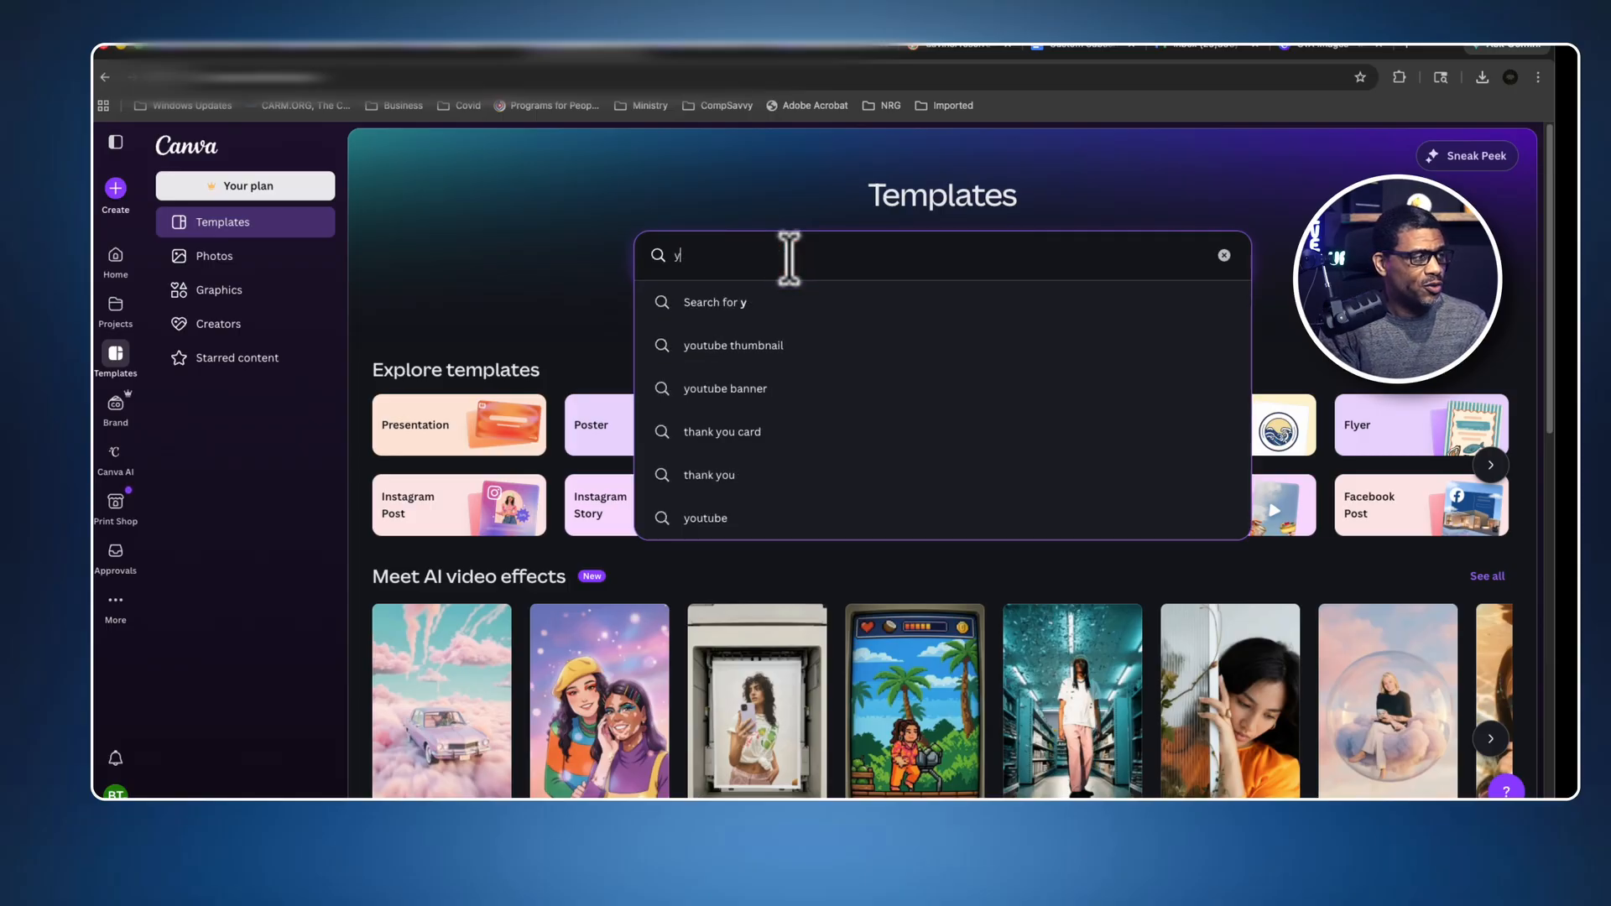
pyautogui.press('BackSpace')
pyautogui.write('yout')
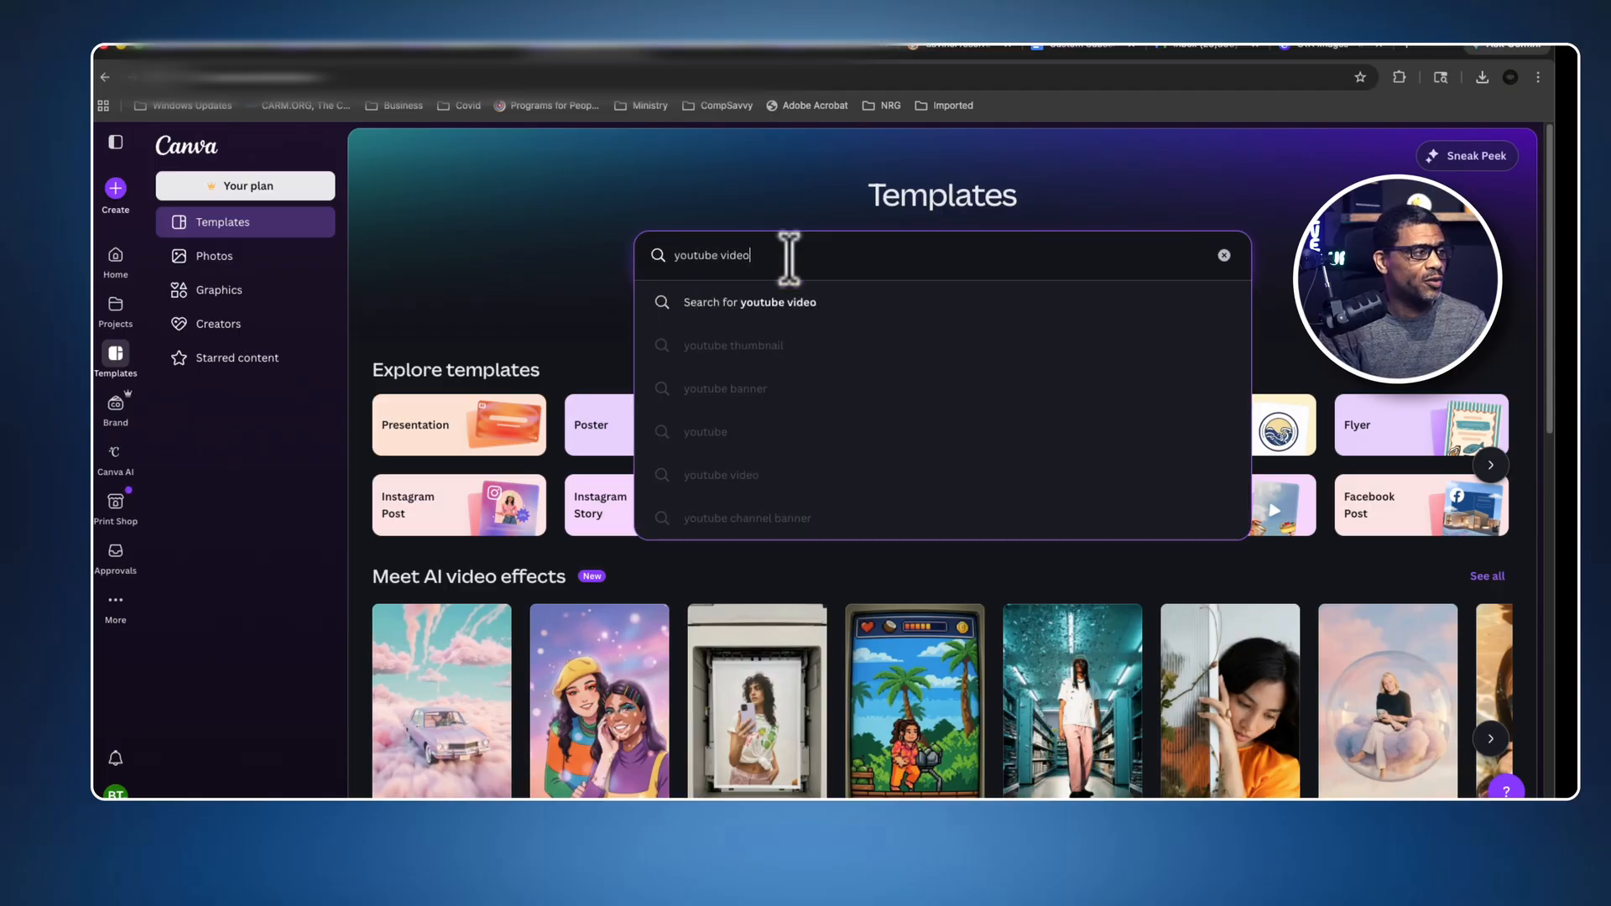
pyautogui.write('ube video')
pyautogui.press('Return')
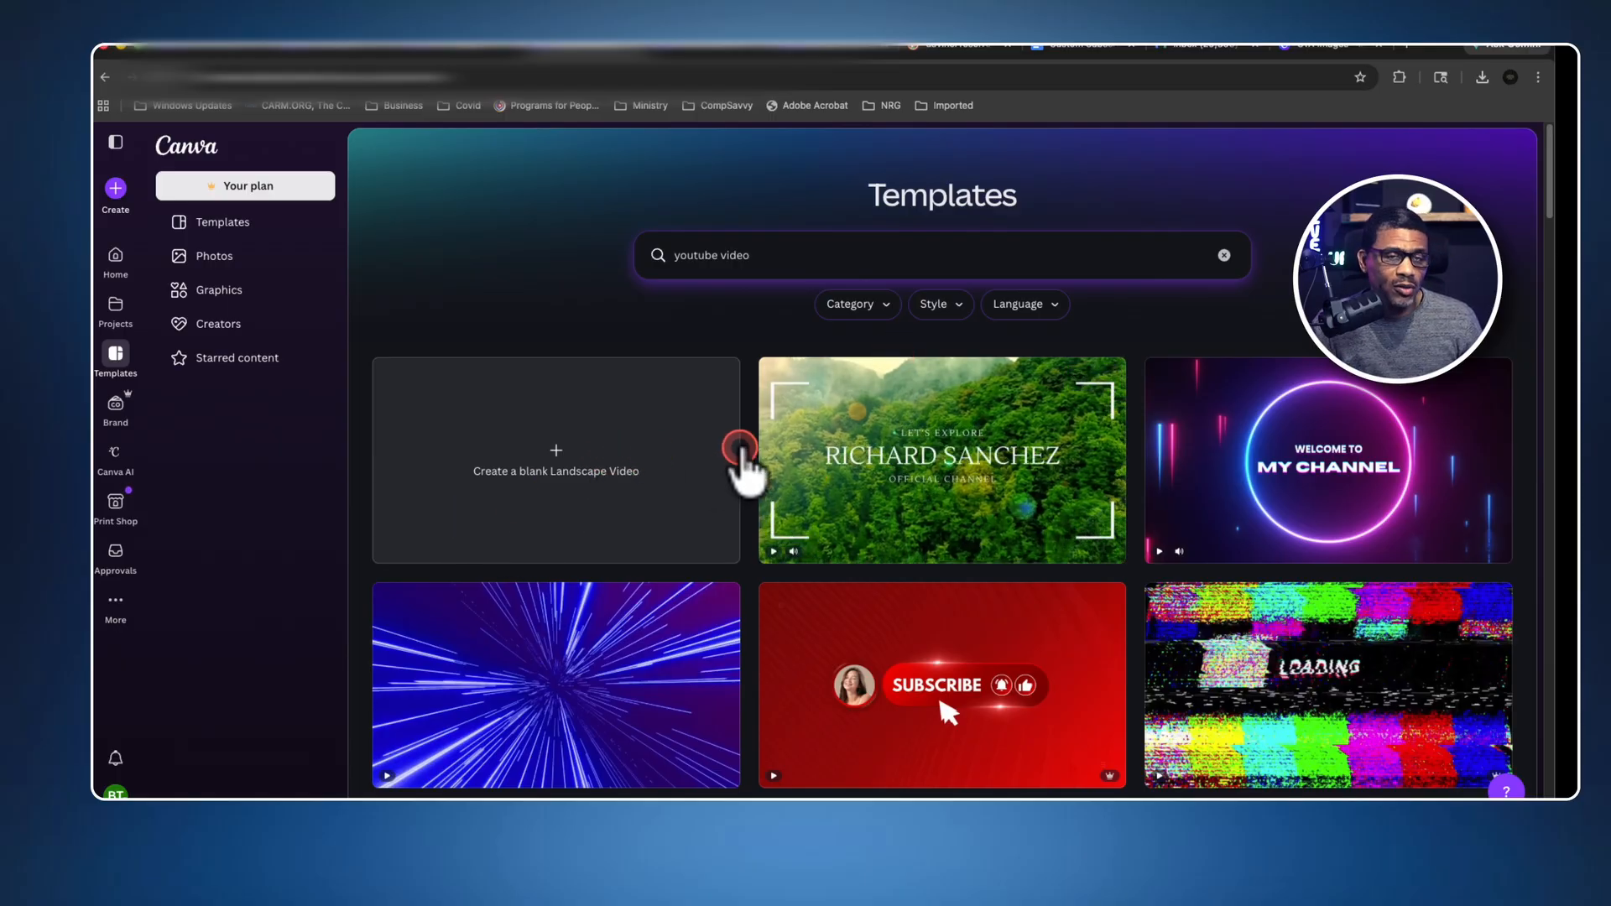
# Create a blank Landscape Video design and add a blank page to its timeline.
pyautogui.click(593, 467)
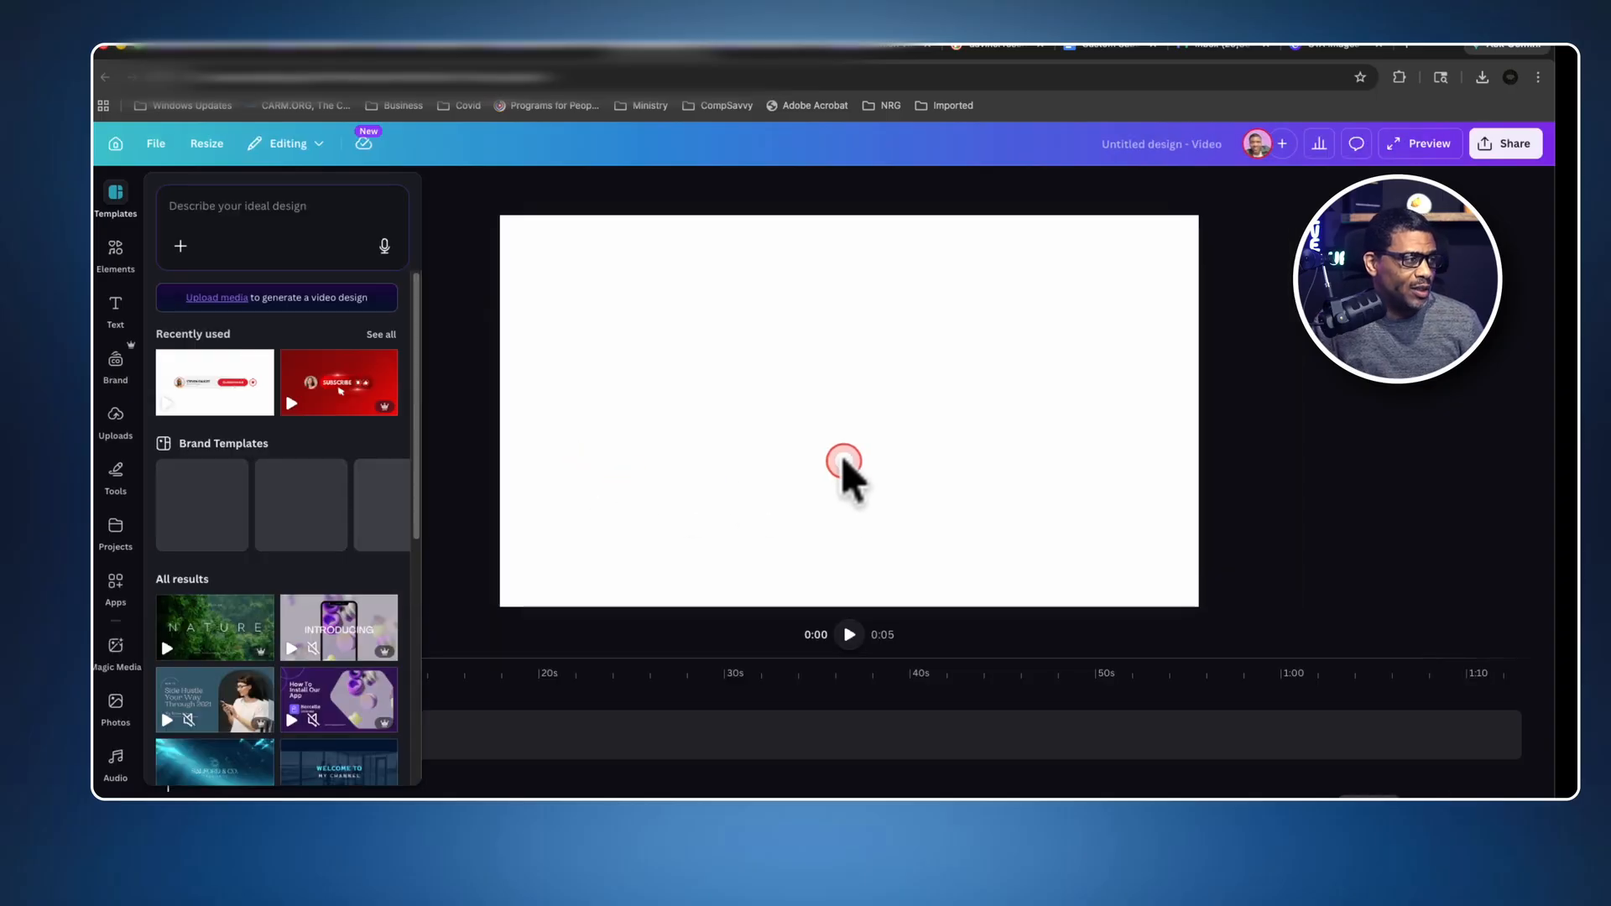
pyautogui.click(705, 449)
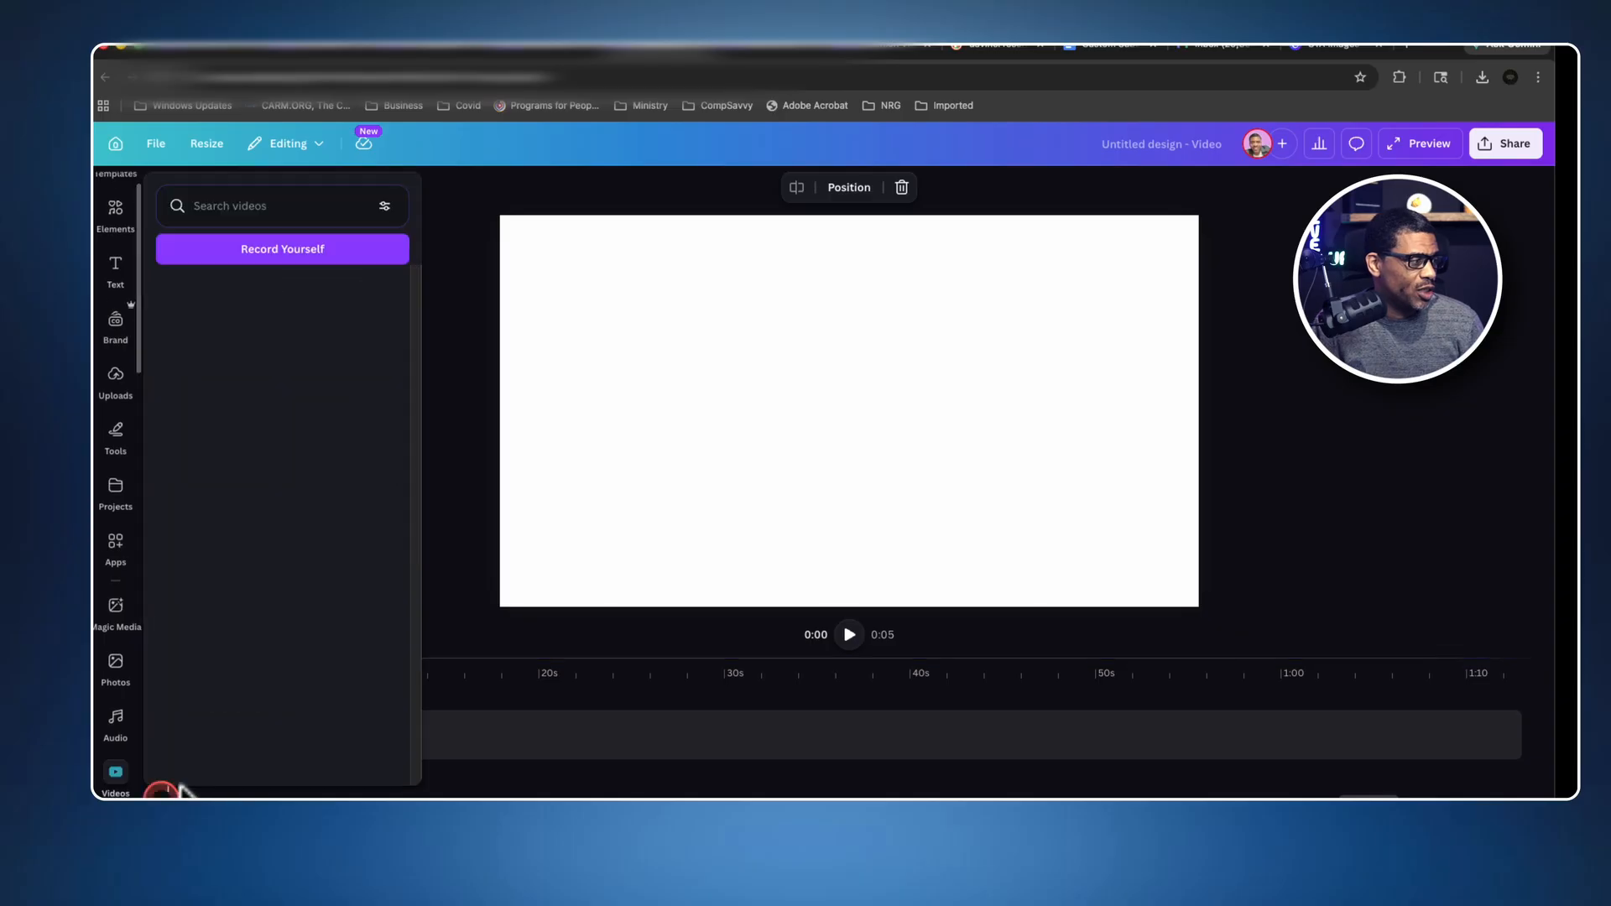
pyautogui.click(698, 453)
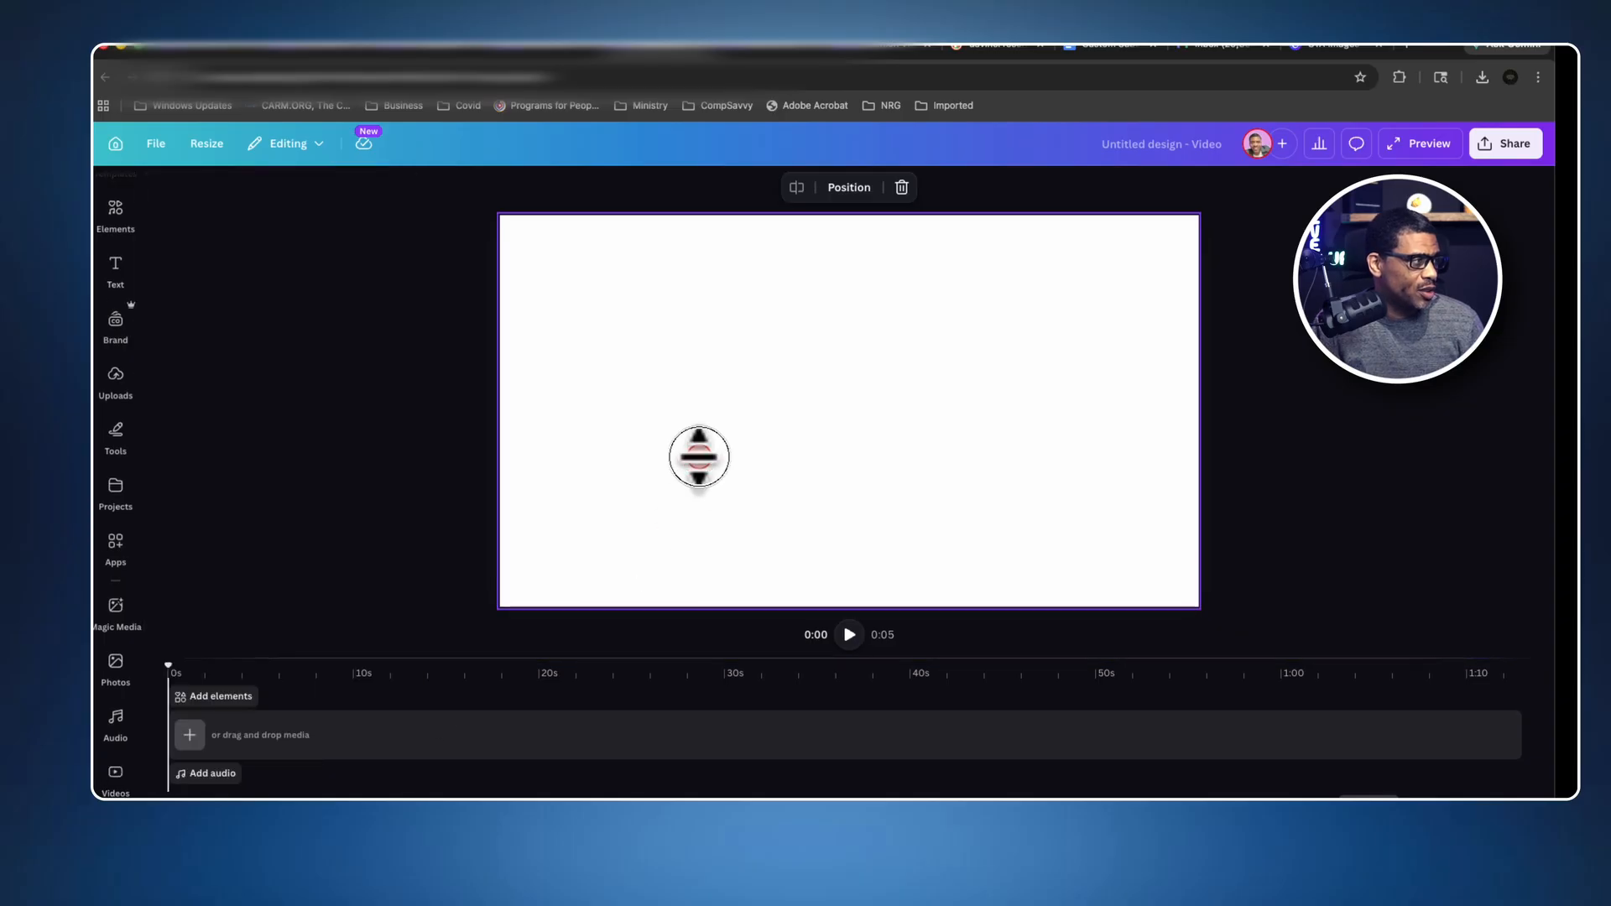
pyautogui.click(195, 734)
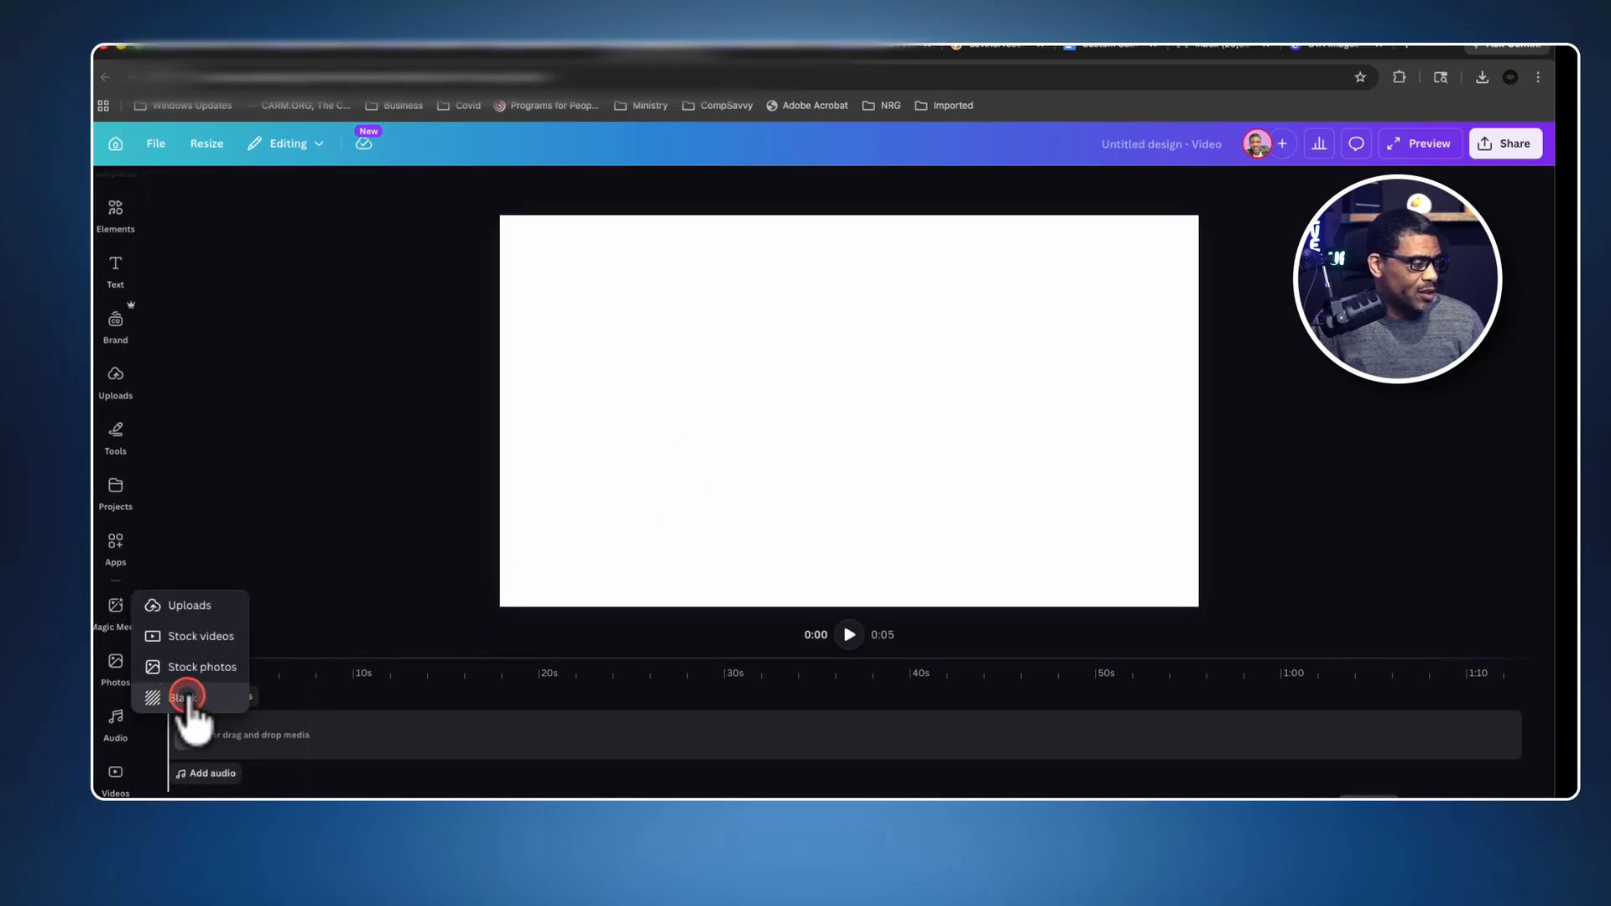
pyautogui.click(163, 703)
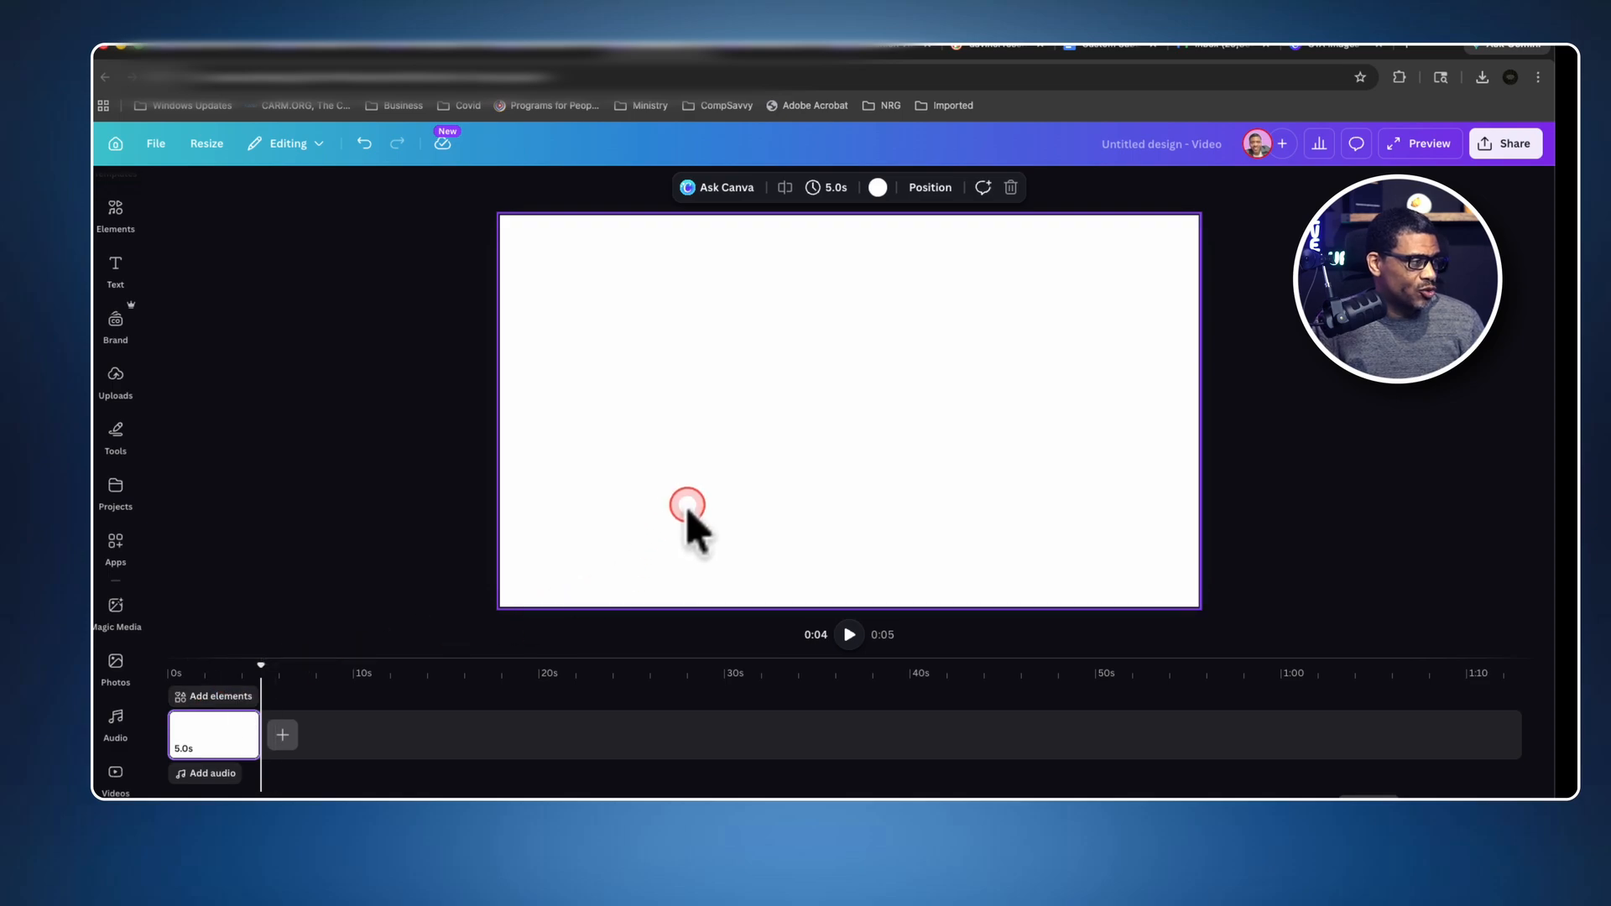
# Change the blank video page's background to the bright green brand color.
pyautogui.moveTo(259, 665); pyautogui.dragTo(218, 672)
pyautogui.click(878, 188)
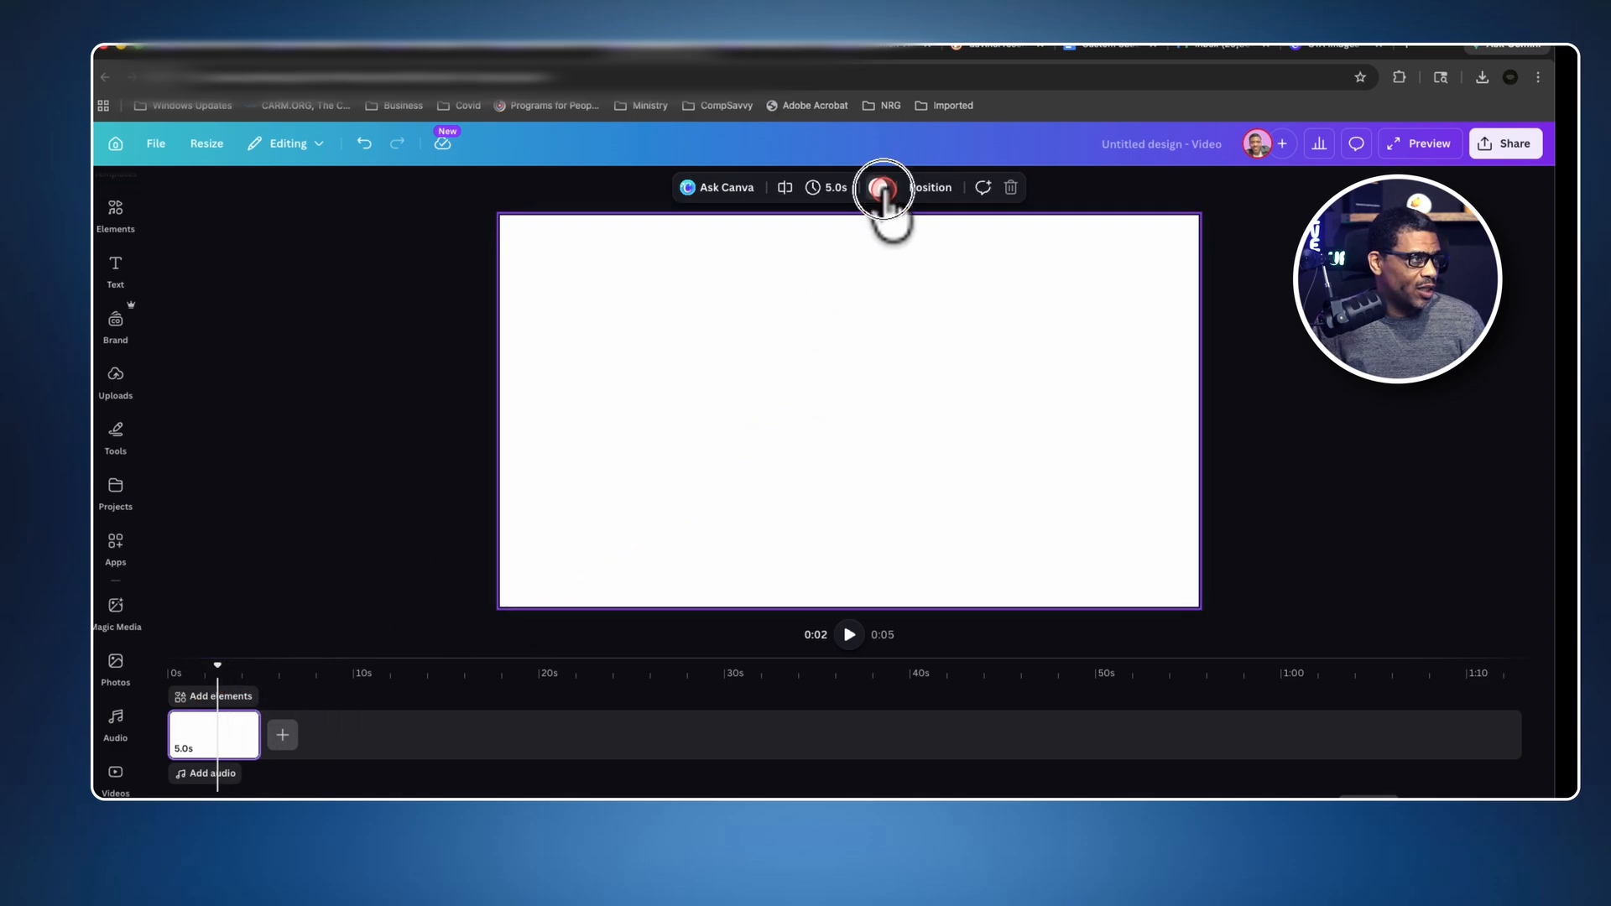
pyautogui.click(208, 409)
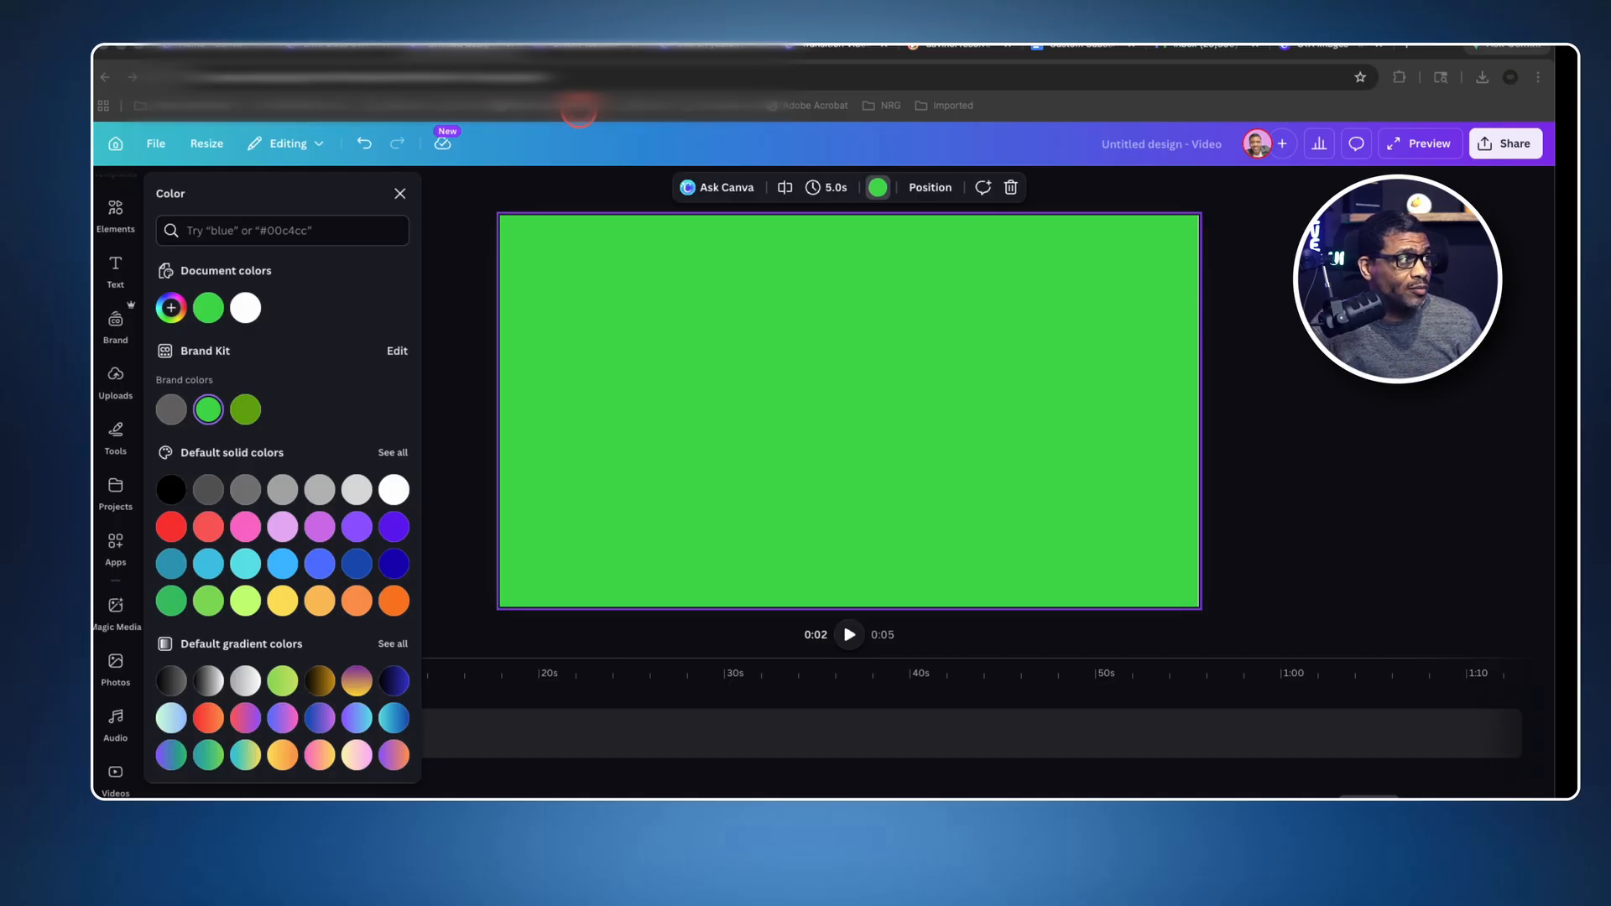
# Switch to the Cream Testimonials Comments Column Instagram Post design and copy all the notification card elements.
pyautogui.click(578, 54)
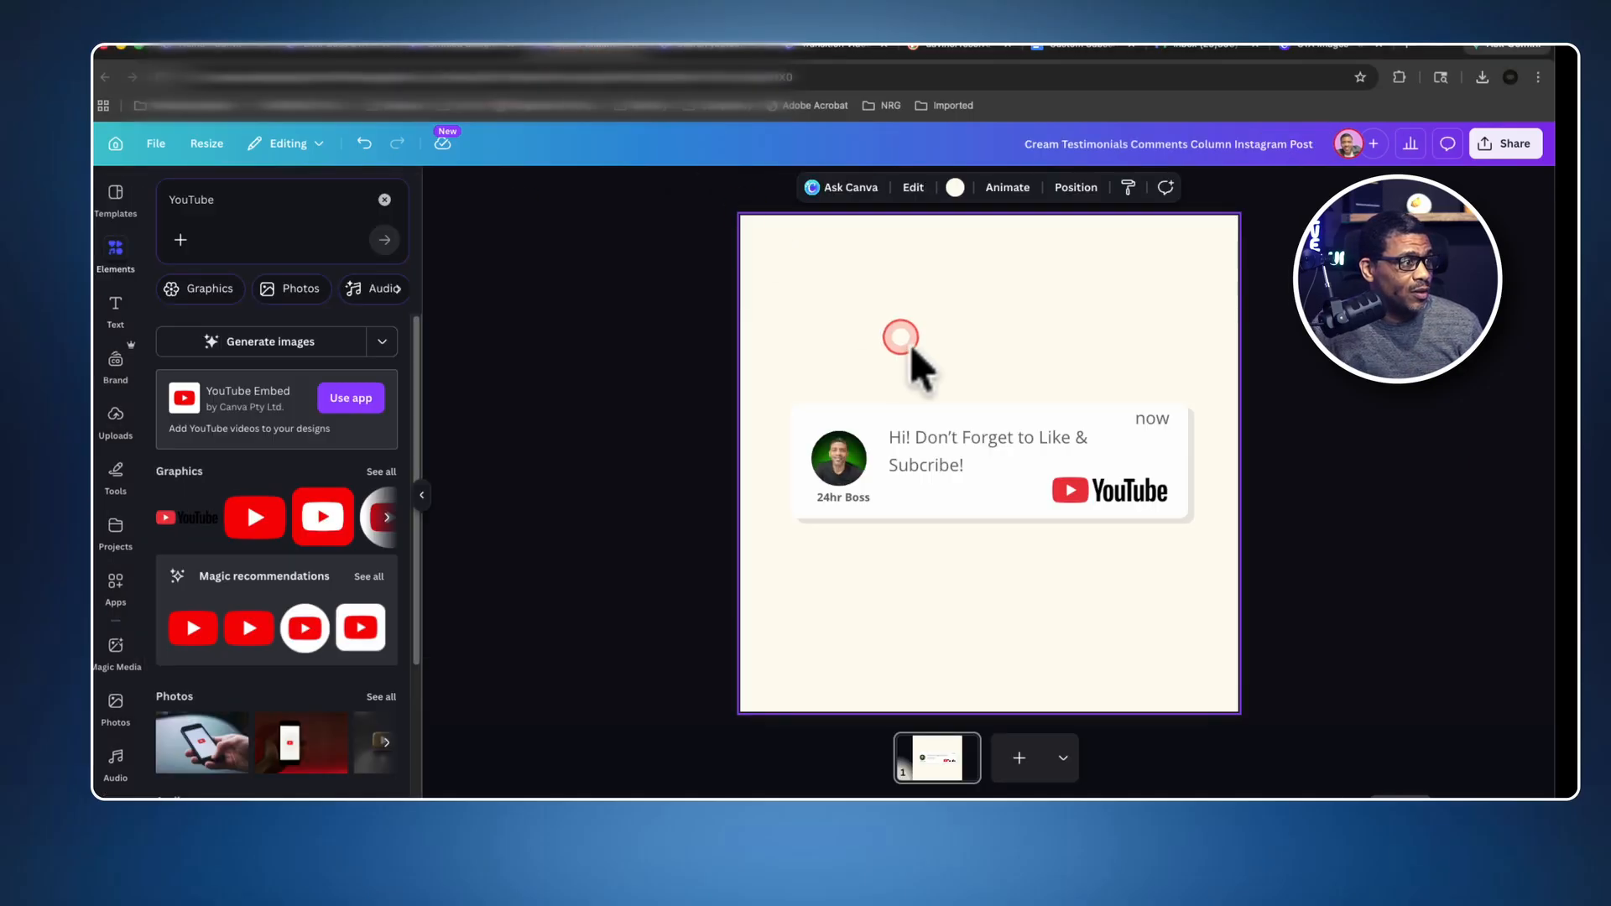
pyautogui.moveTo(1016, 471); pyautogui.dragTo(1214, 581)
pyautogui.rightClick(1135, 453)
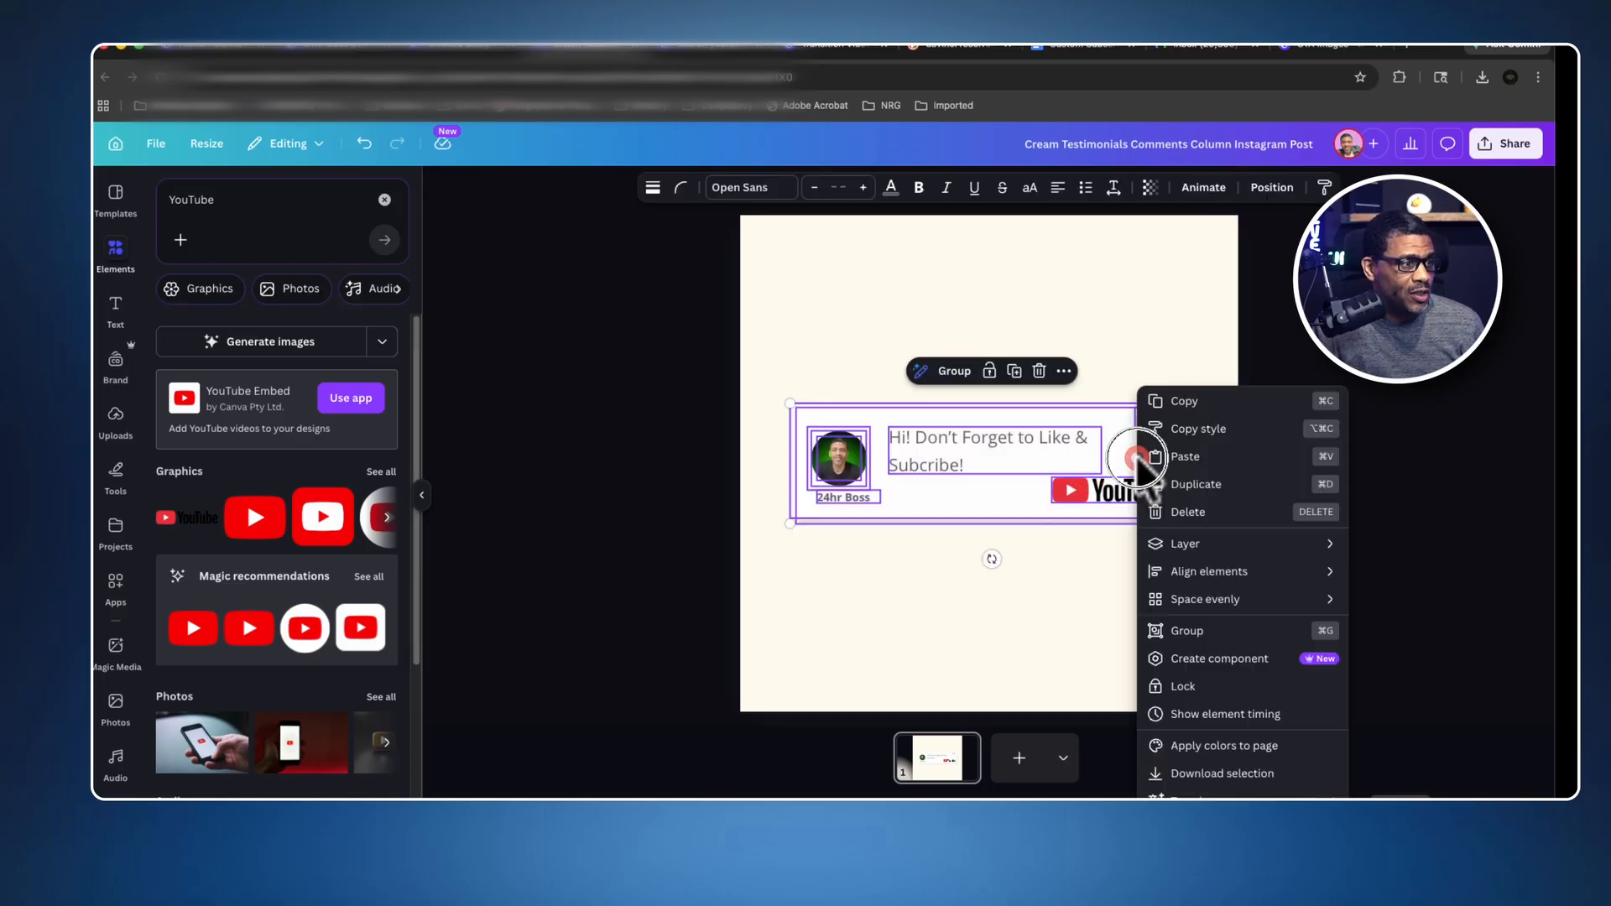
pyautogui.click(1173, 411)
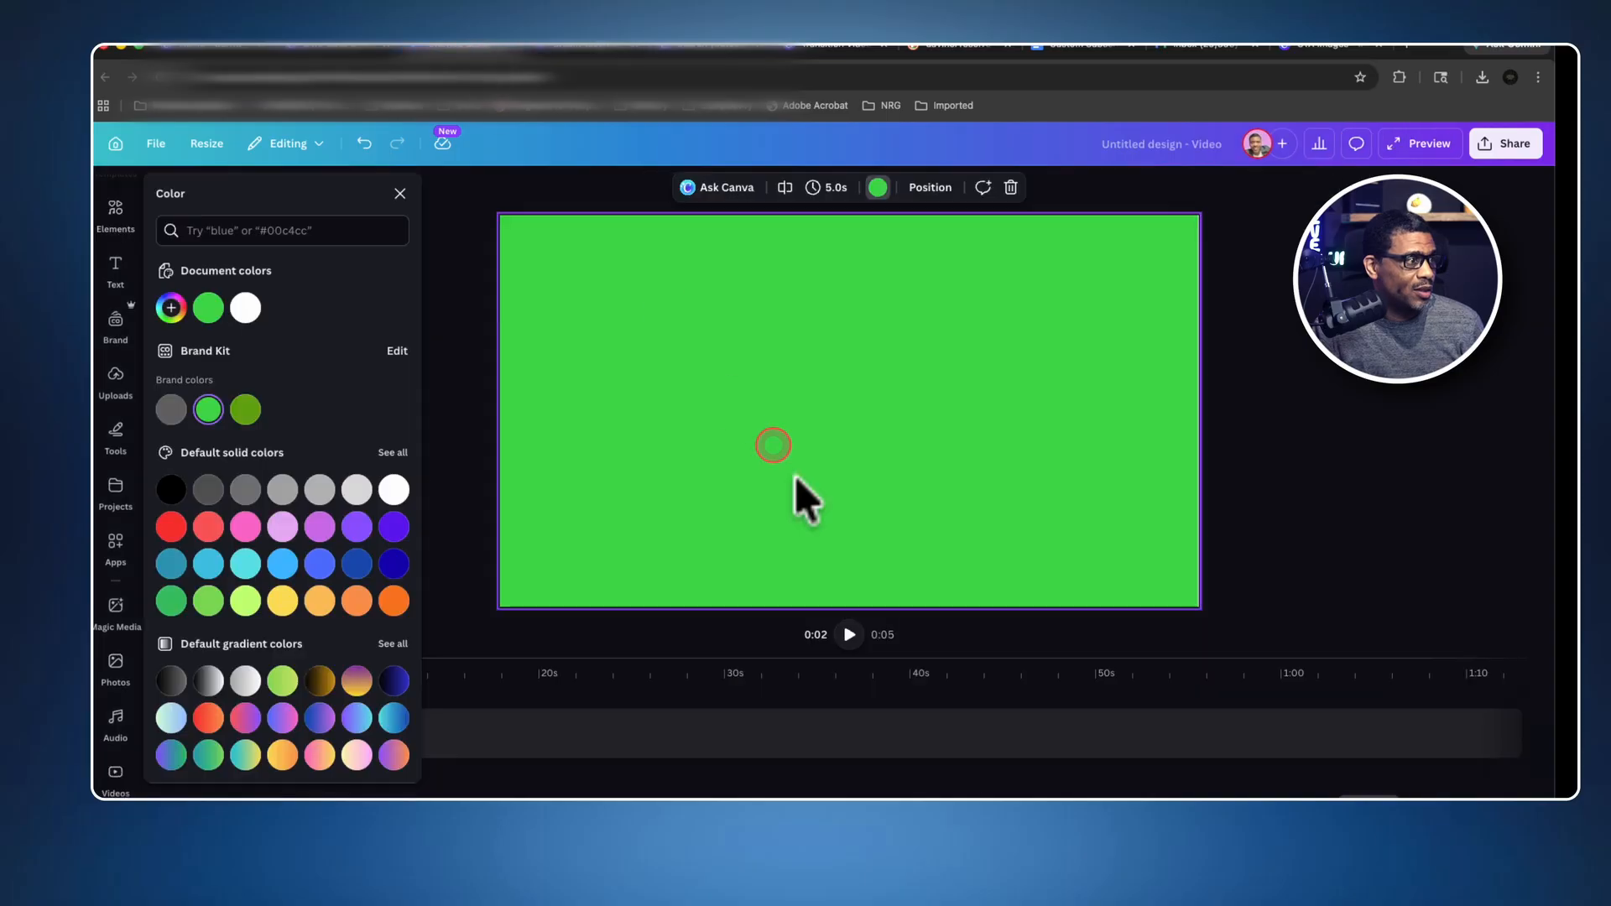
# Paste the notification card at the bottom center of the green video page and group its elements.
pyautogui.hotkey('ctrl', 'v')
pyautogui.moveTo(675, 437); pyautogui.dragTo(821, 562)
pyautogui.click(780, 499)
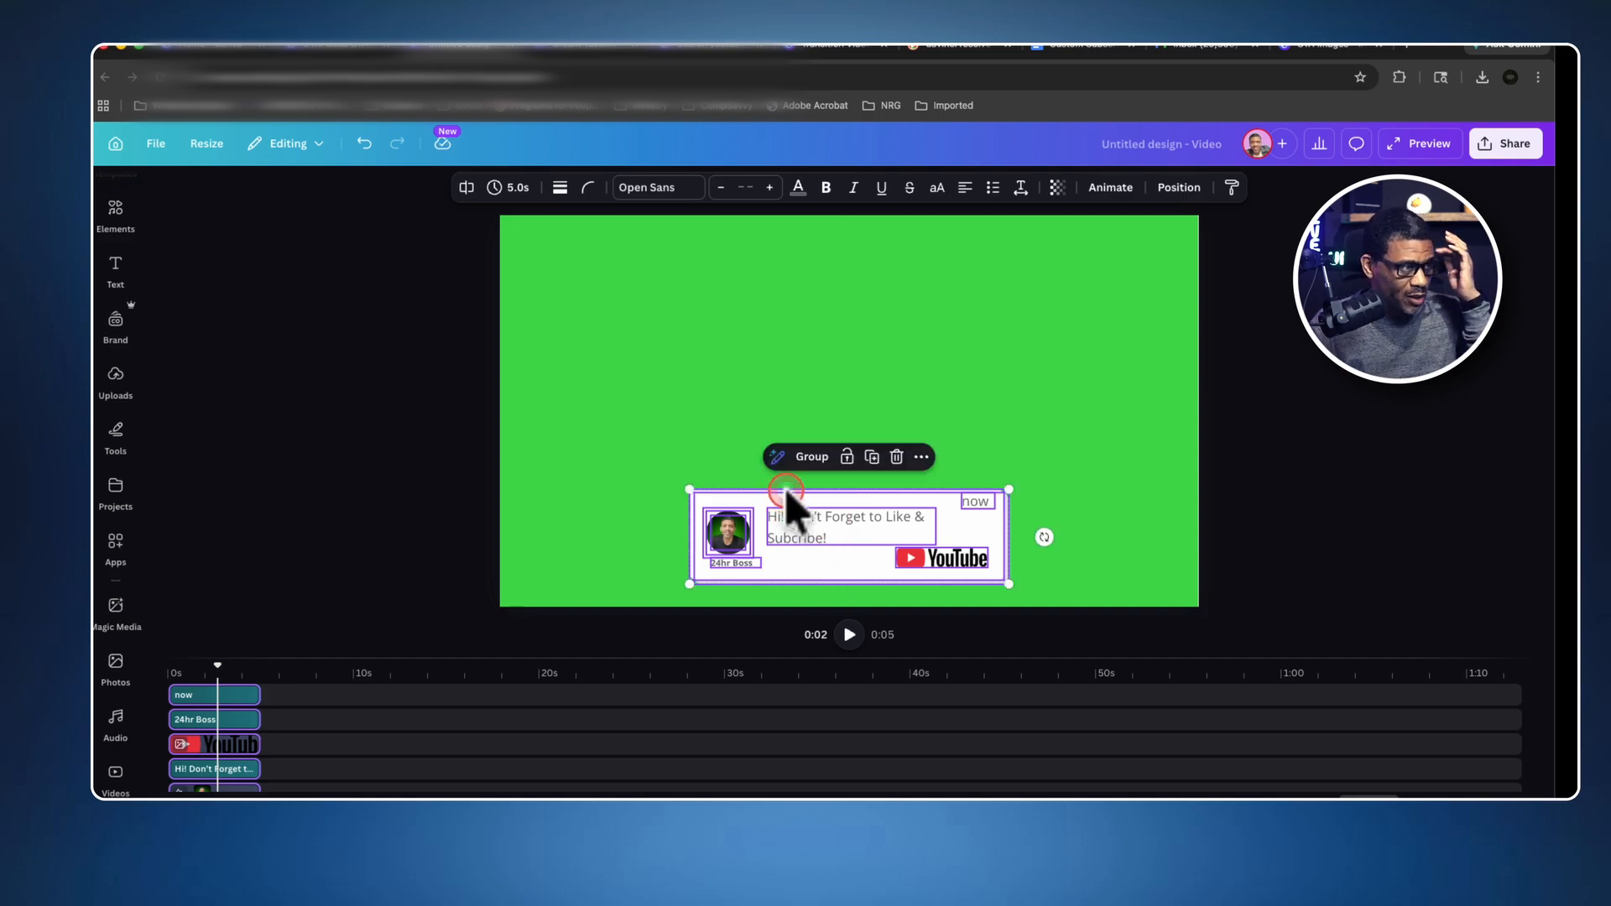
pyautogui.click(869, 555)
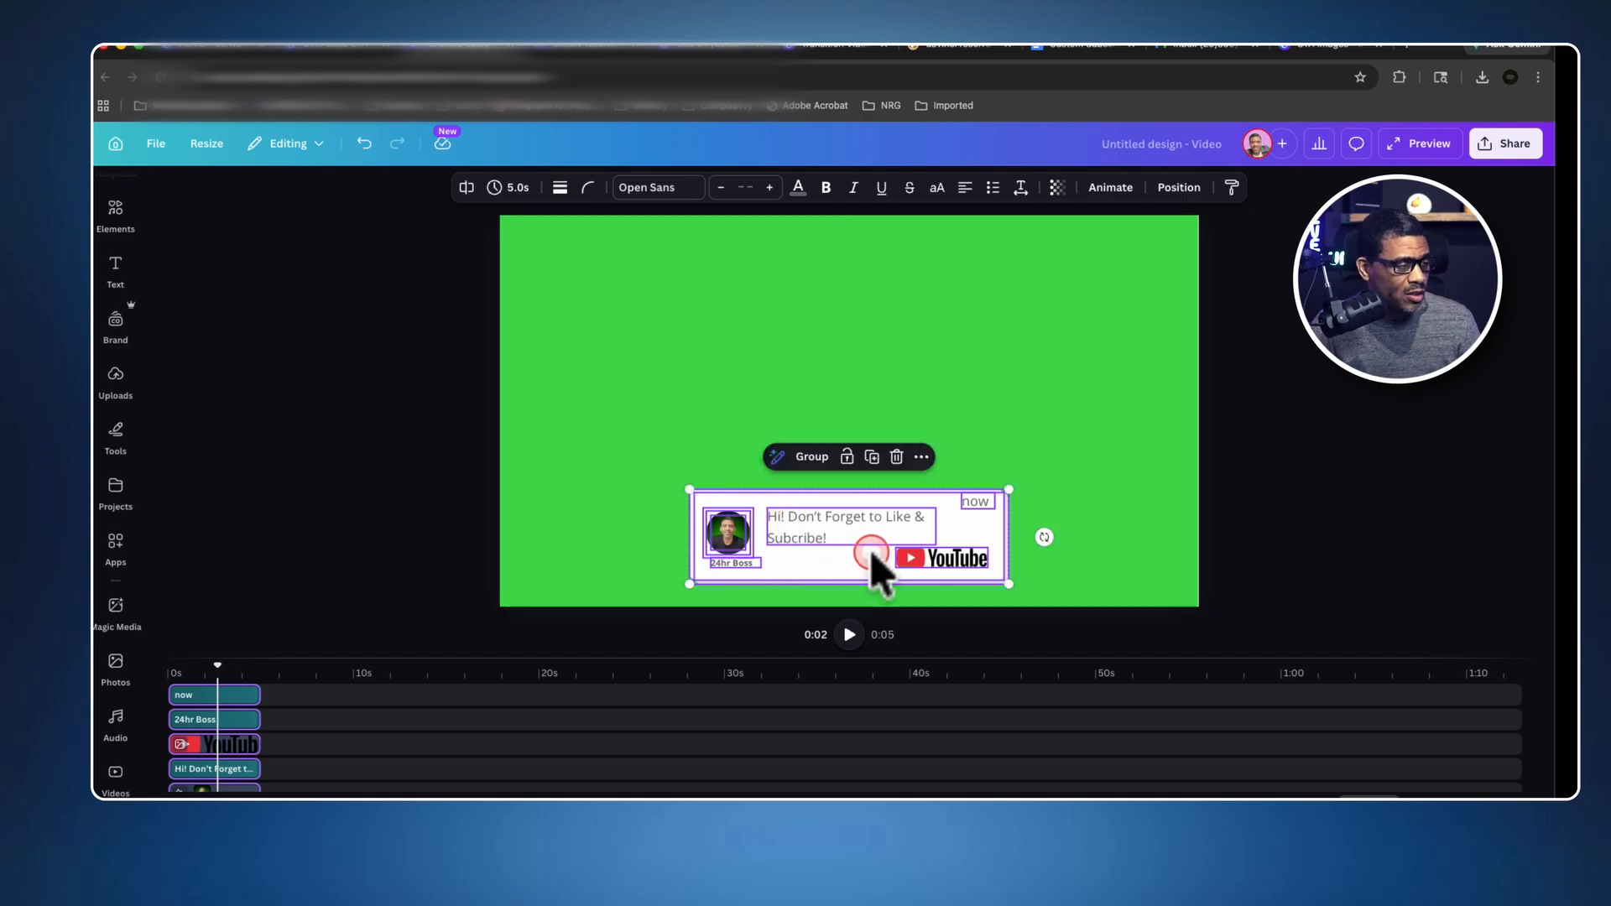
pyautogui.click(811, 457)
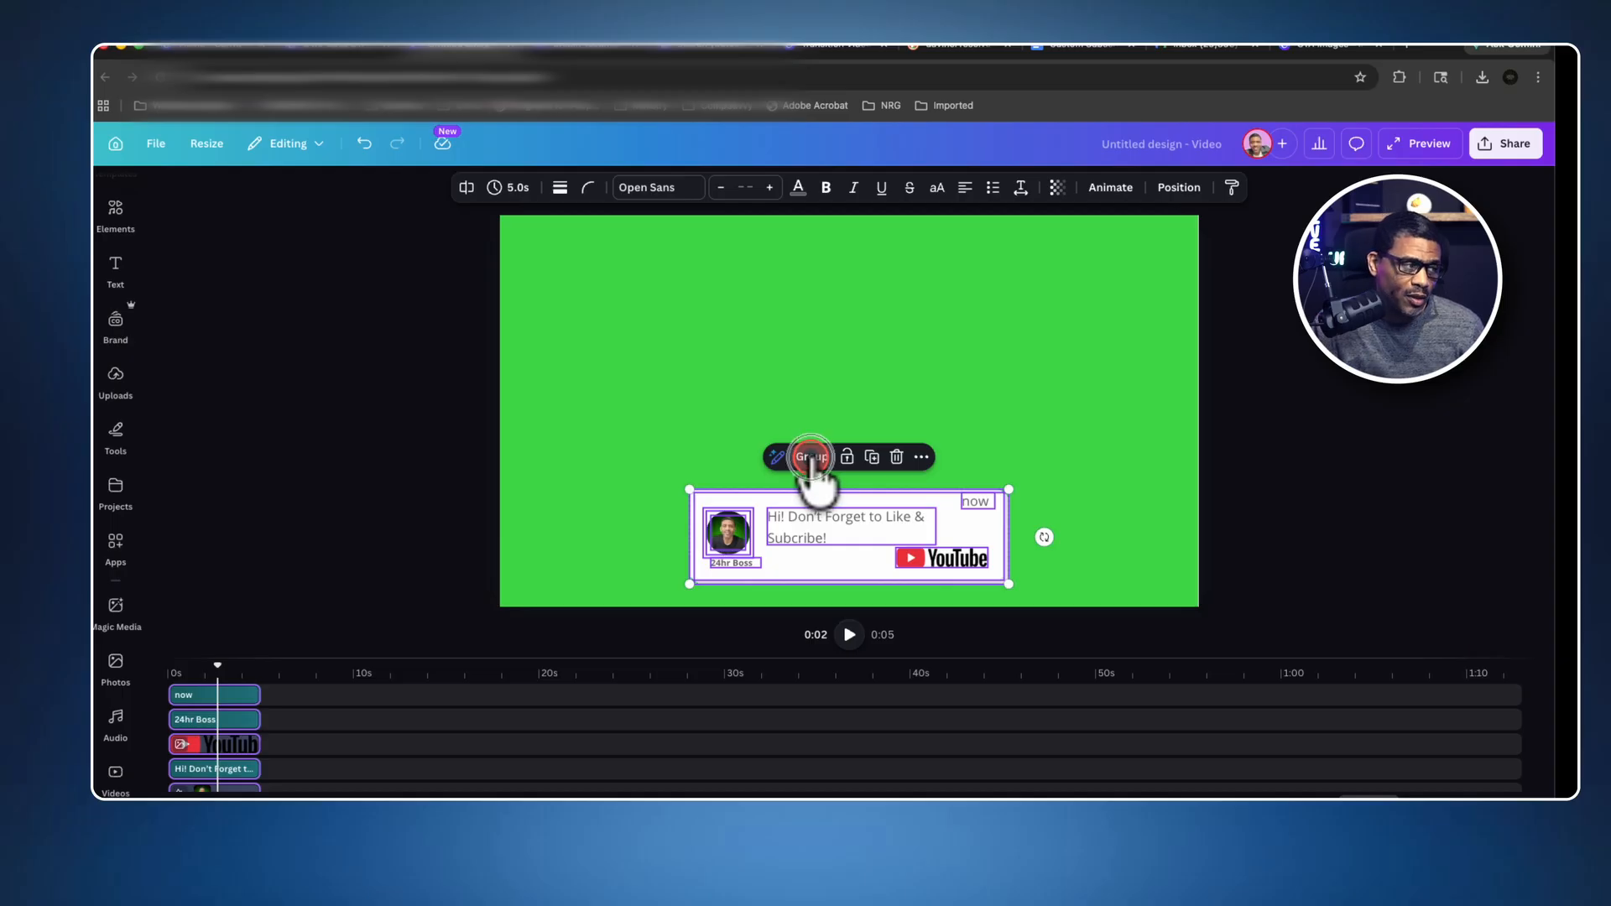
# Rewind the video to the start and check that the notification card selects as a single group.
pyautogui.moveTo(300, 678); pyautogui.dragTo(168, 664)
pyautogui.click(594, 616)
pyautogui.click(799, 546)
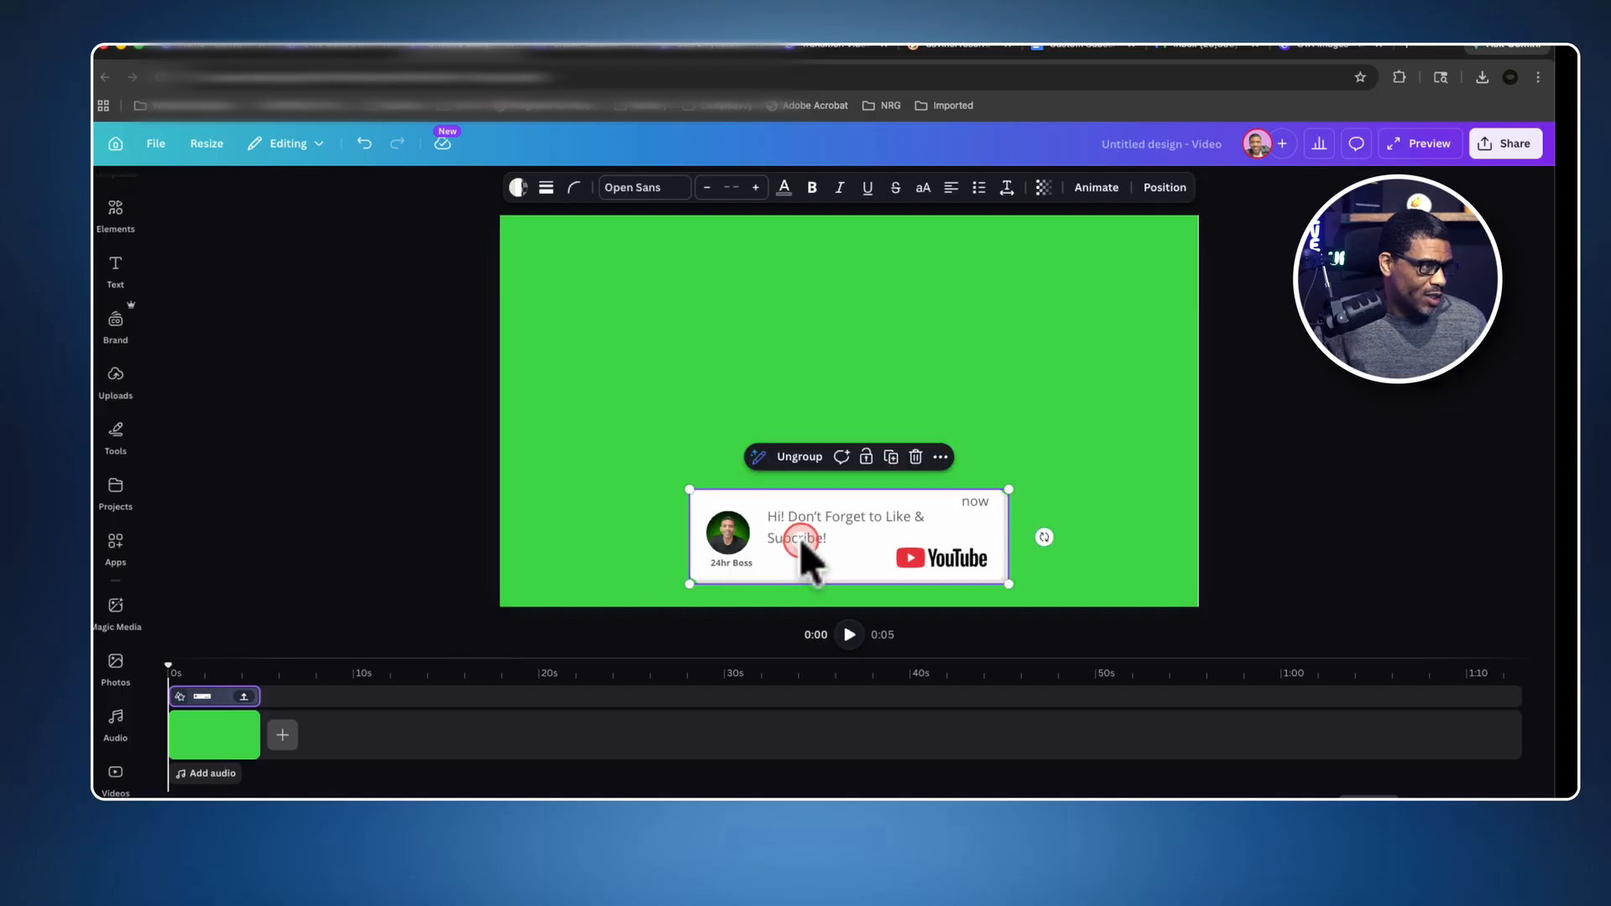
pyautogui.click(965, 399)
pyautogui.click(913, 522)
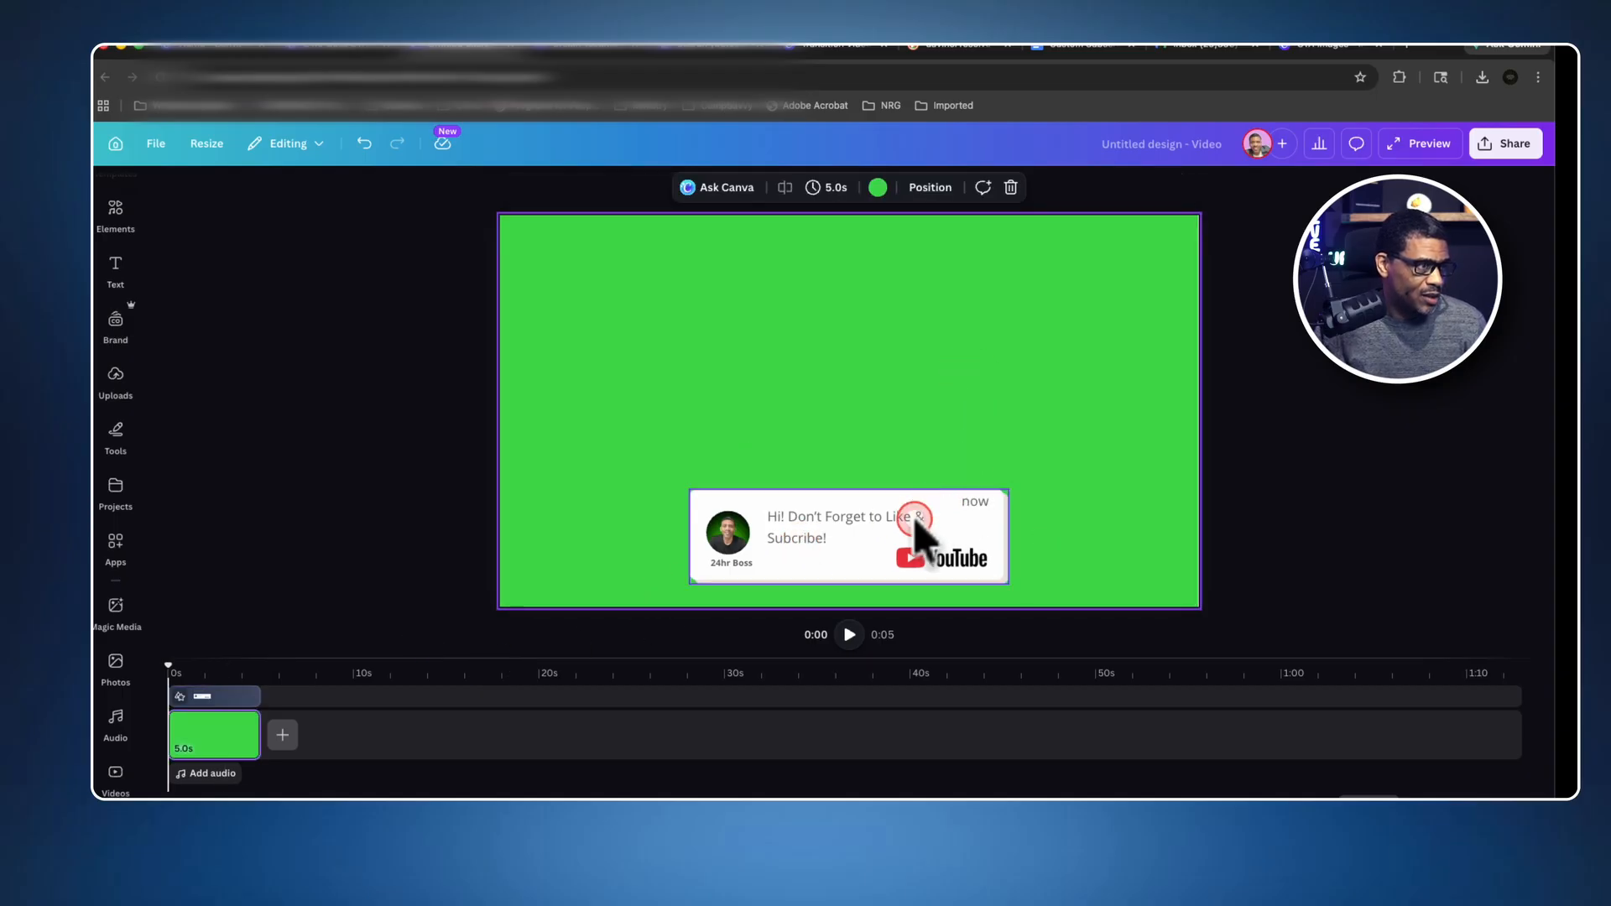
pyautogui.click(848, 552)
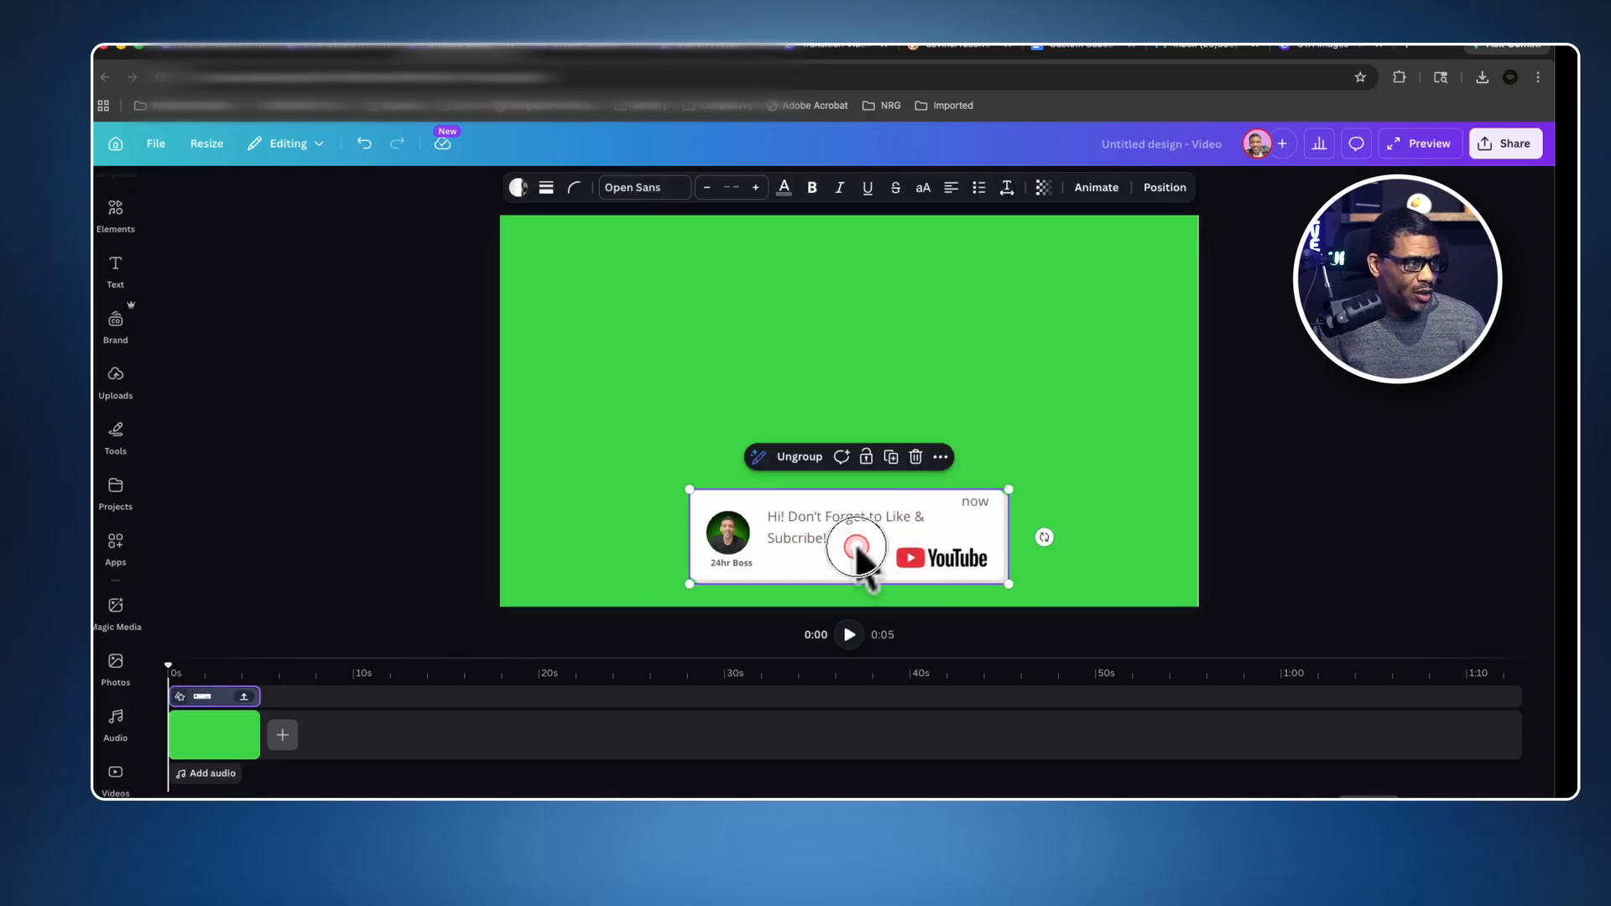
pyautogui.click(896, 391)
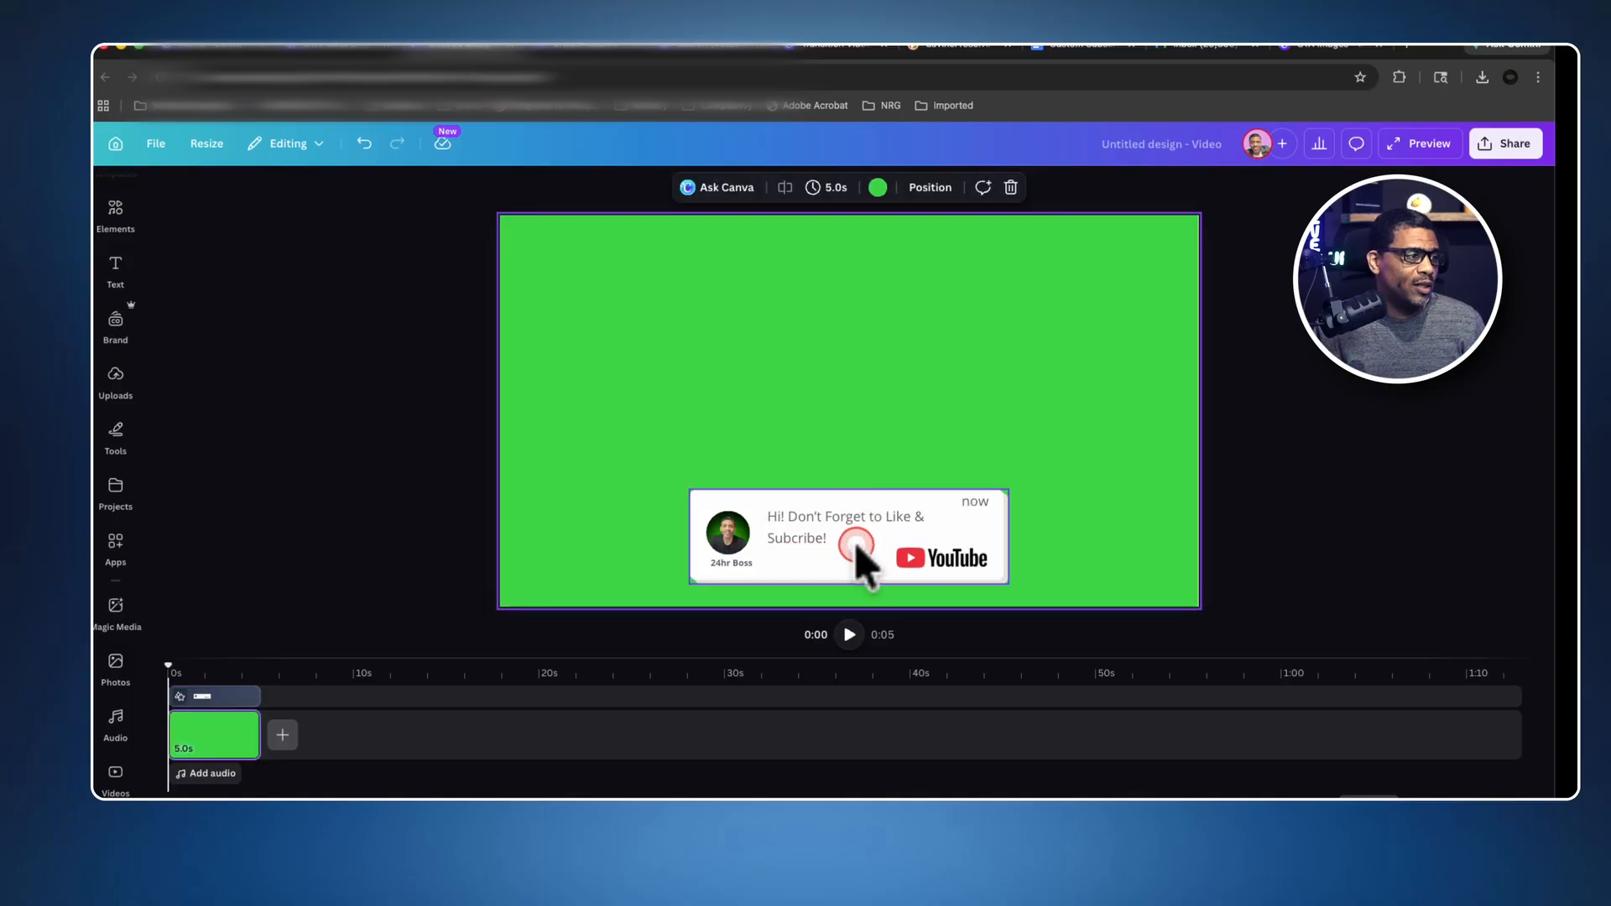
# Apply the Baseline animation to the grouped notification card.
pyautogui.click(953, 533)
pyautogui.click(1096, 189)
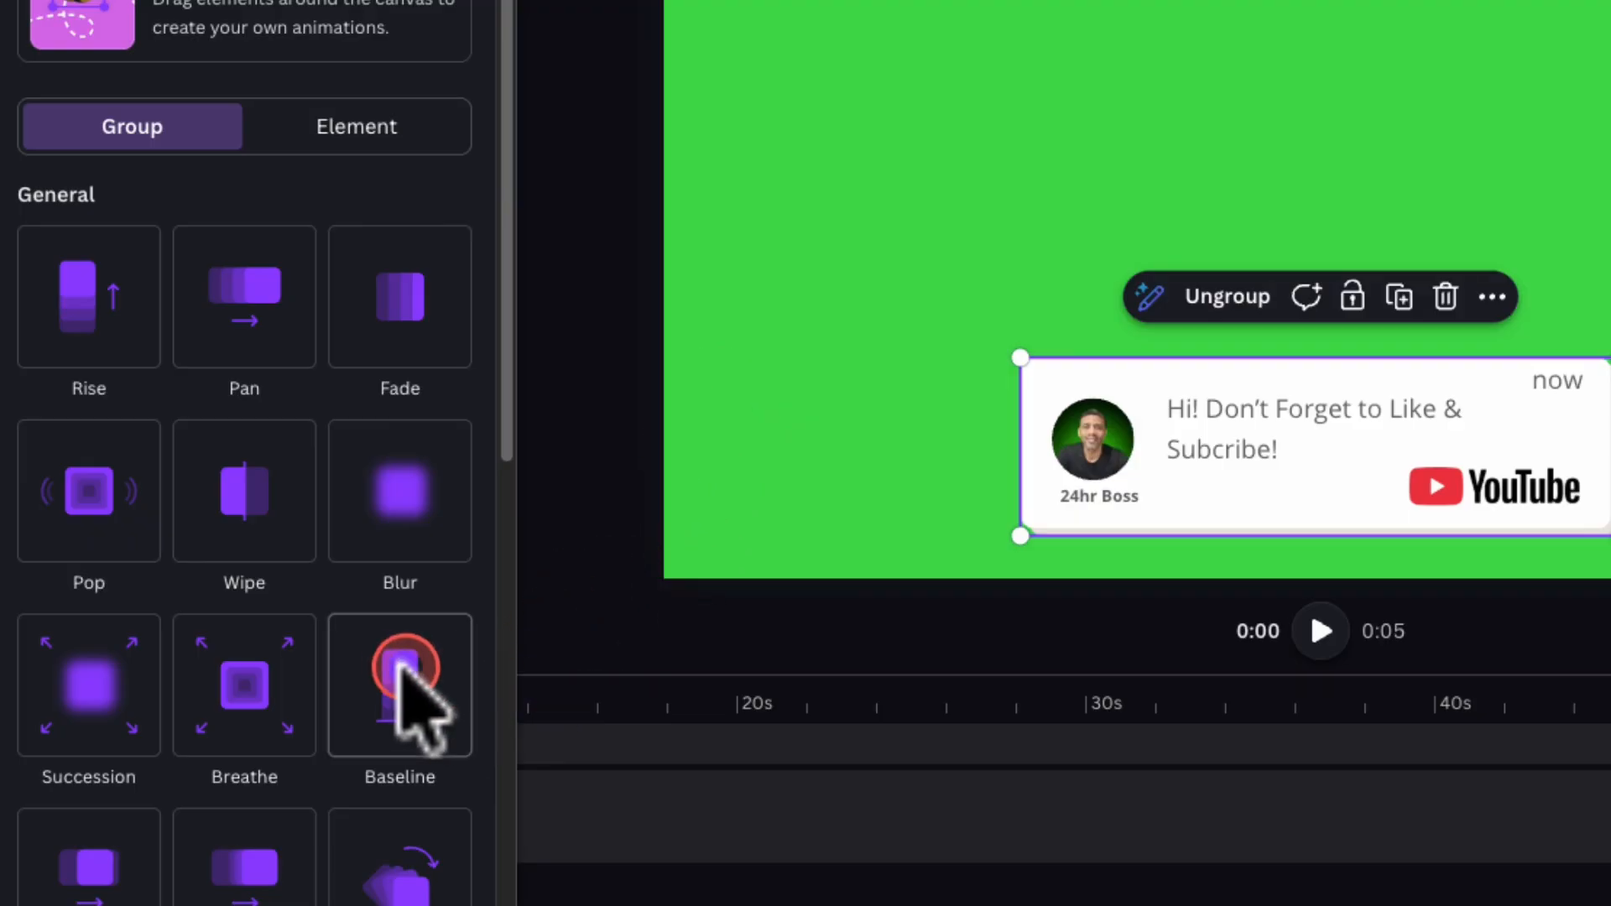
pyautogui.click(403, 675)
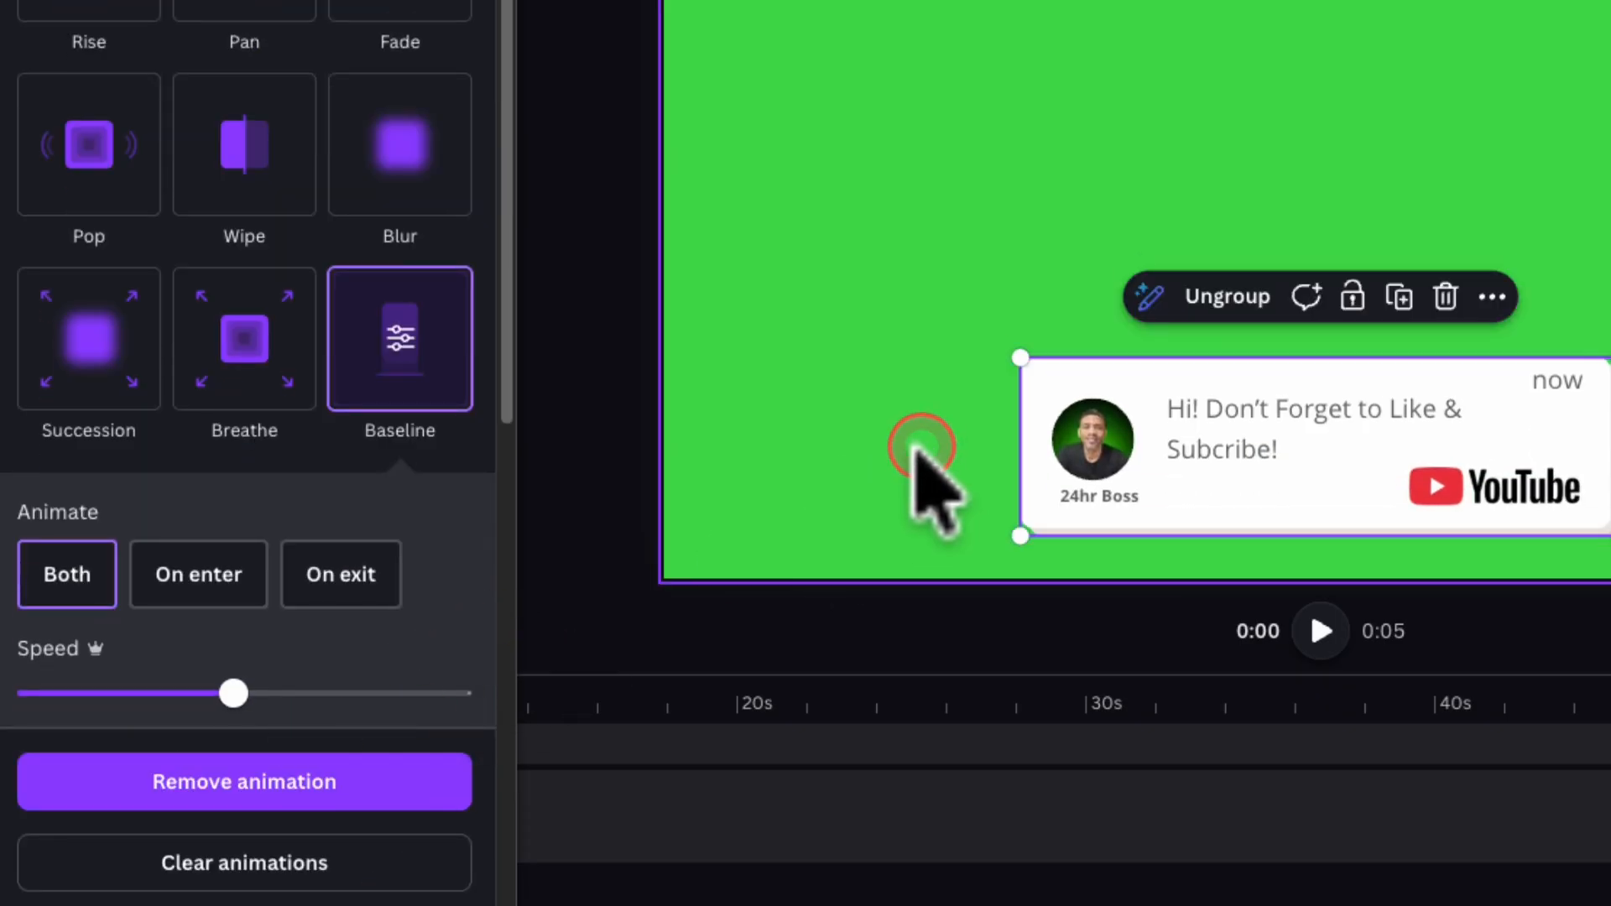
# Play the green-screen video to preview the notification card's animation.
pyautogui.click(749, 632)
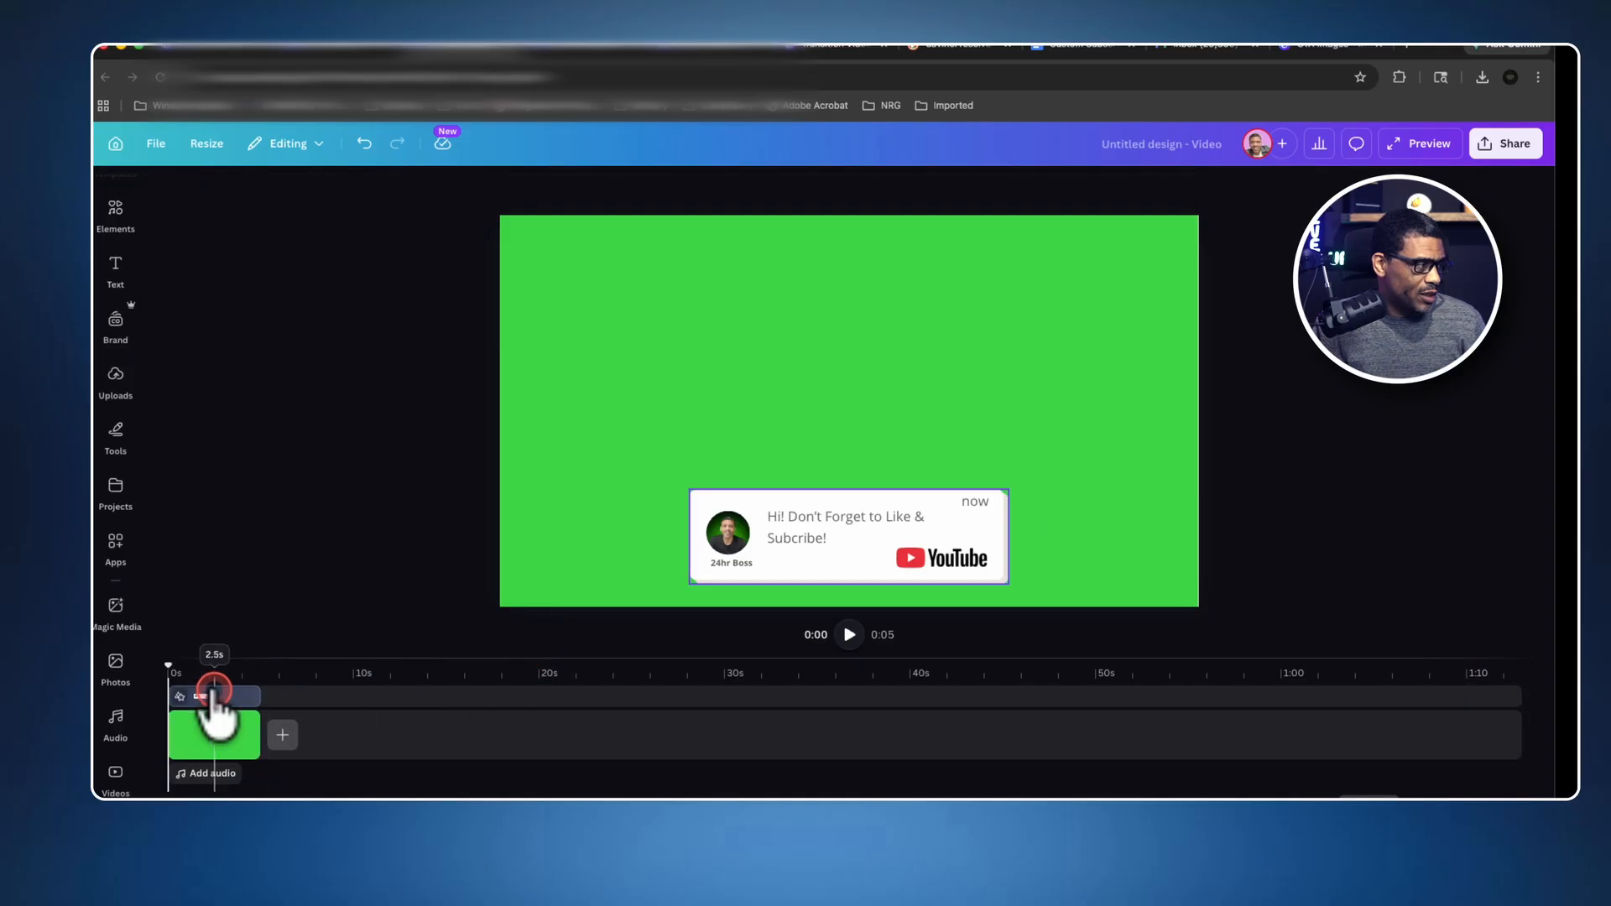
pyautogui.click(953, 642)
pyautogui.click(850, 635)
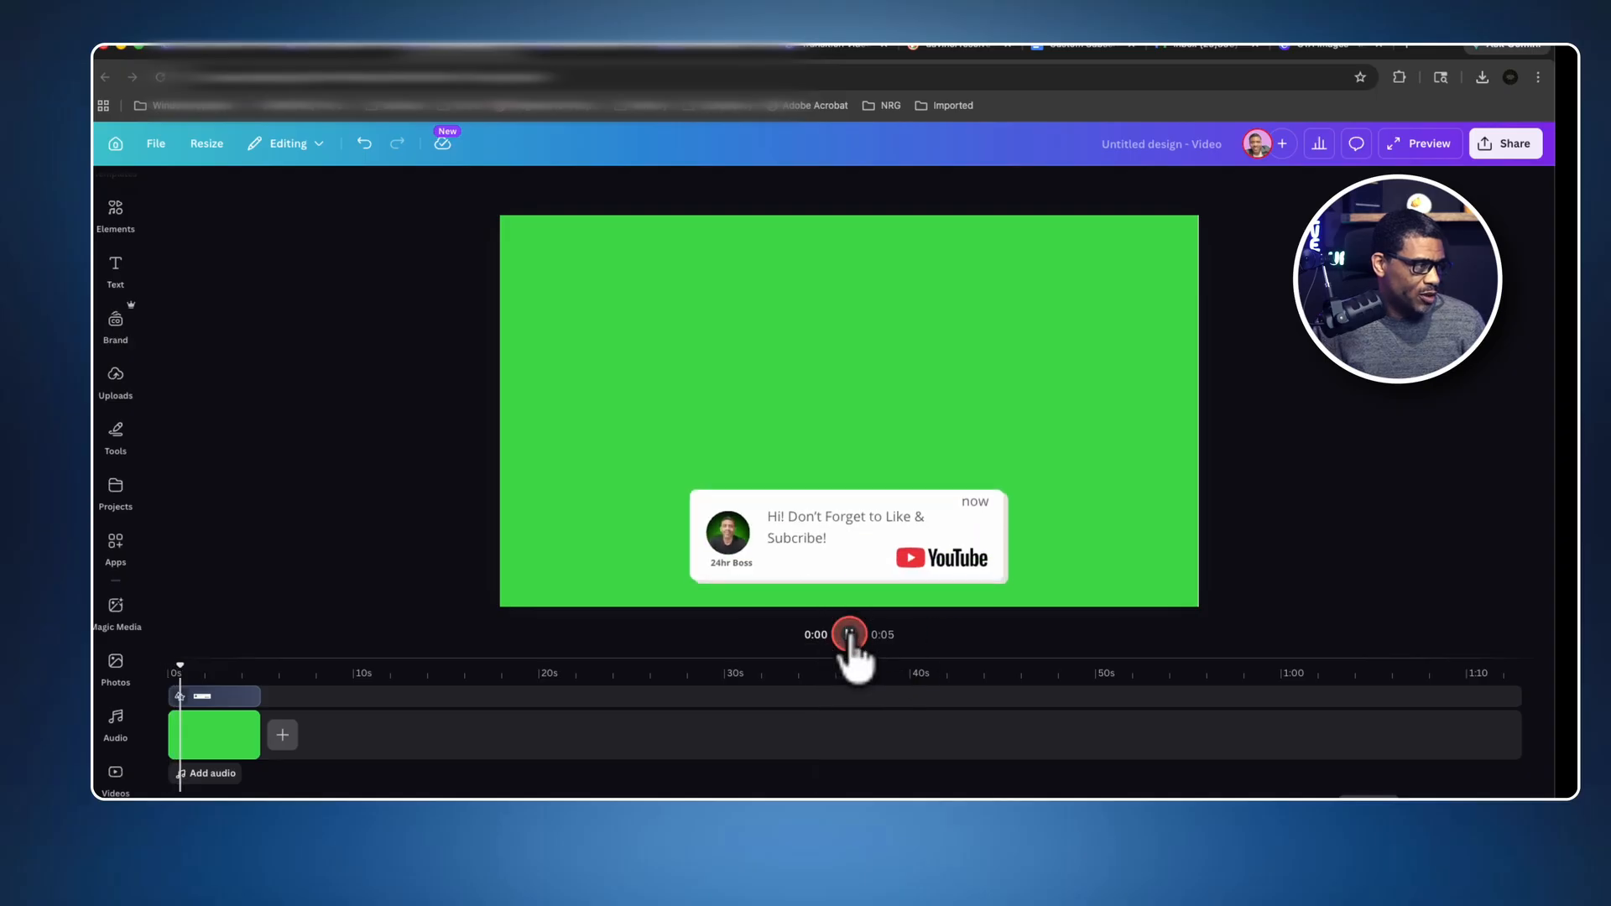
# Lower the speed of the notification card's Baseline animation and set it to animate on Both enter and exit.
pyautogui.click(847, 542)
pyautogui.click(881, 515)
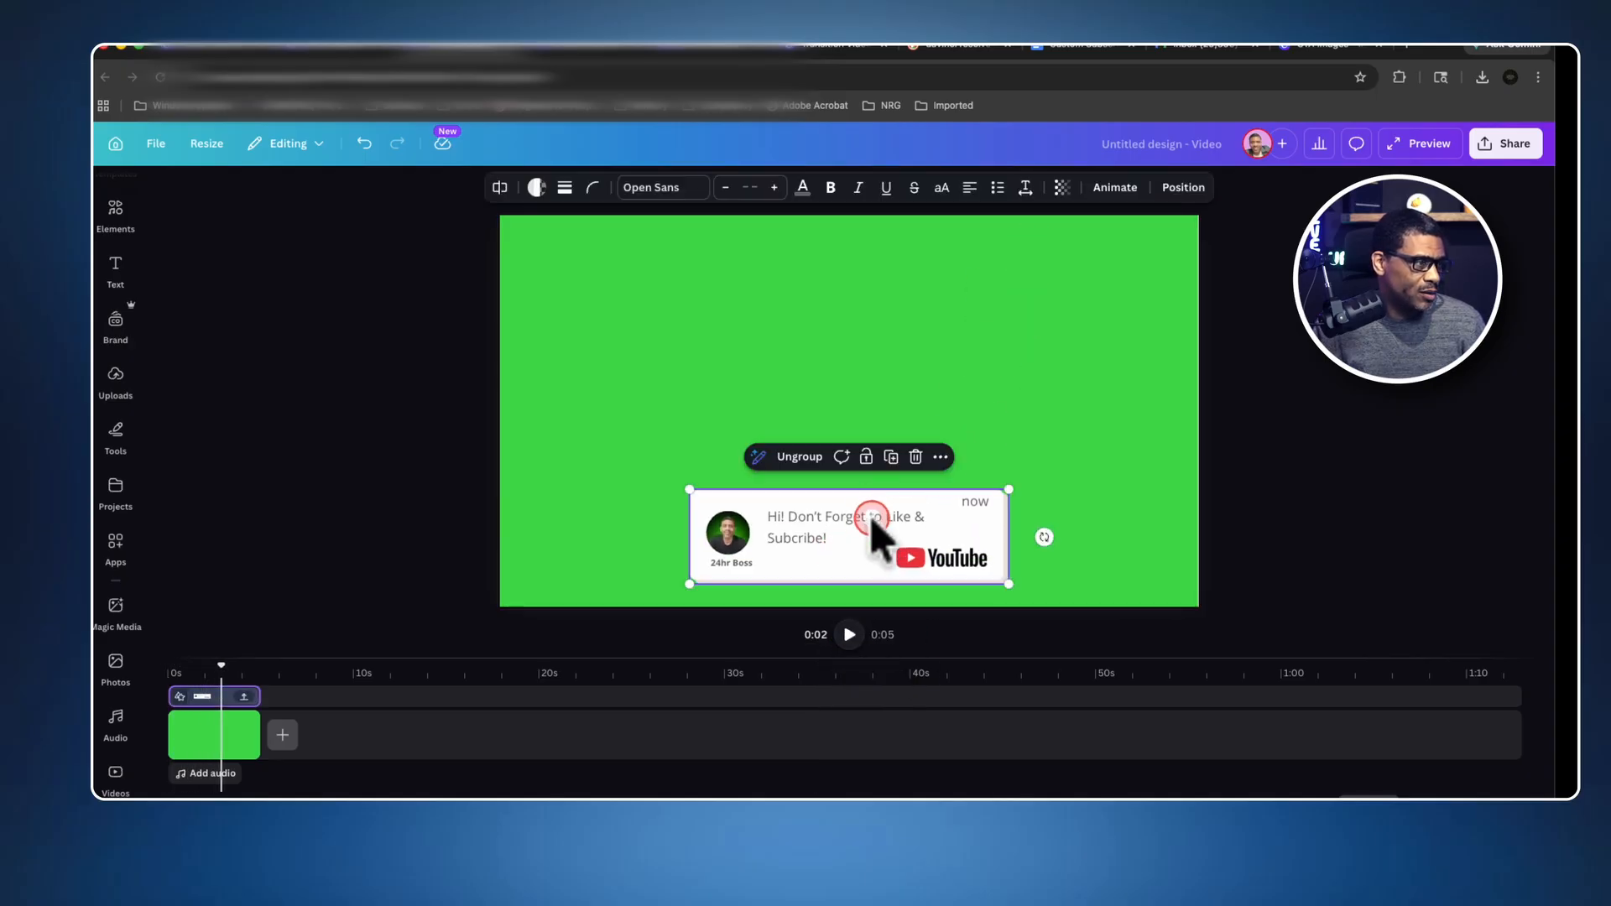
pyautogui.click(1116, 189)
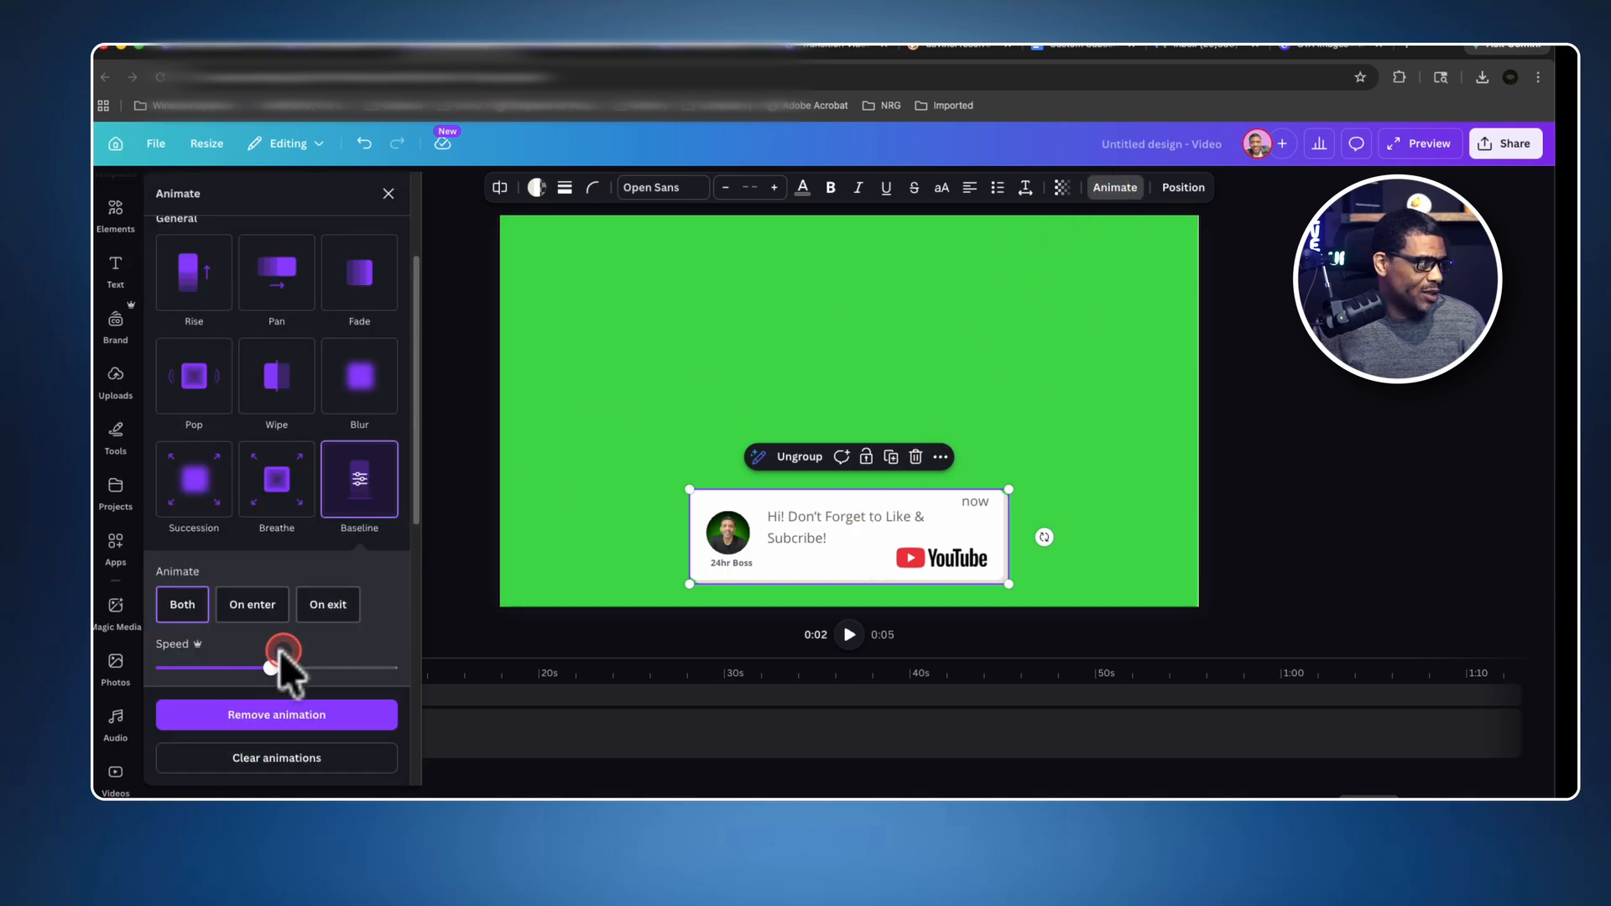
pyautogui.moveTo(270, 667); pyautogui.dragTo(164, 636)
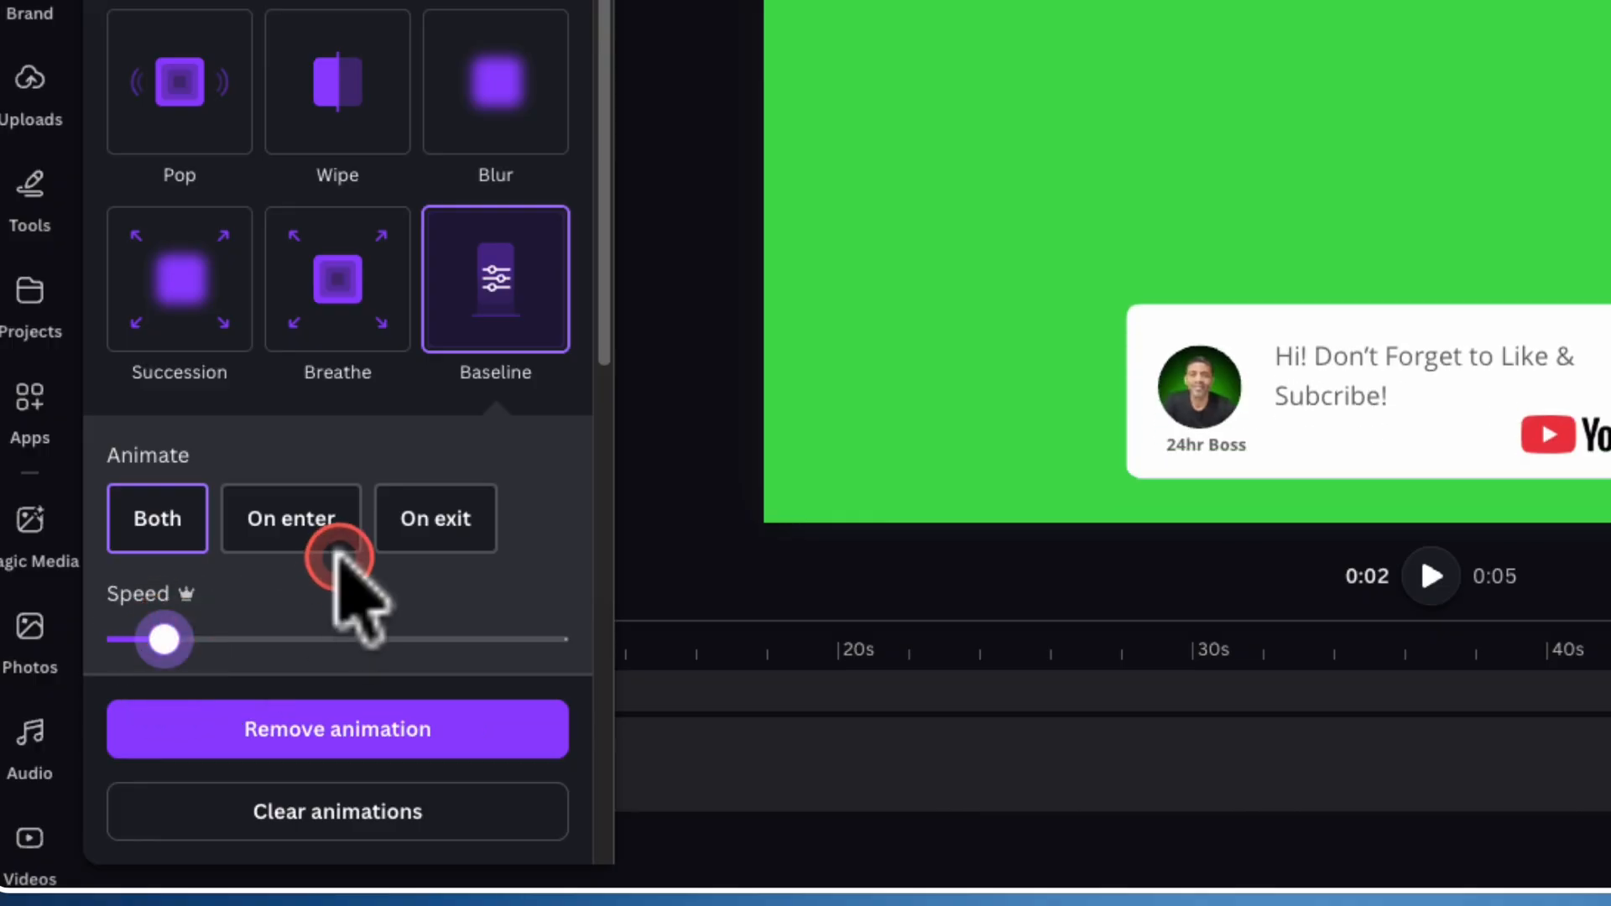
pyautogui.click(159, 527)
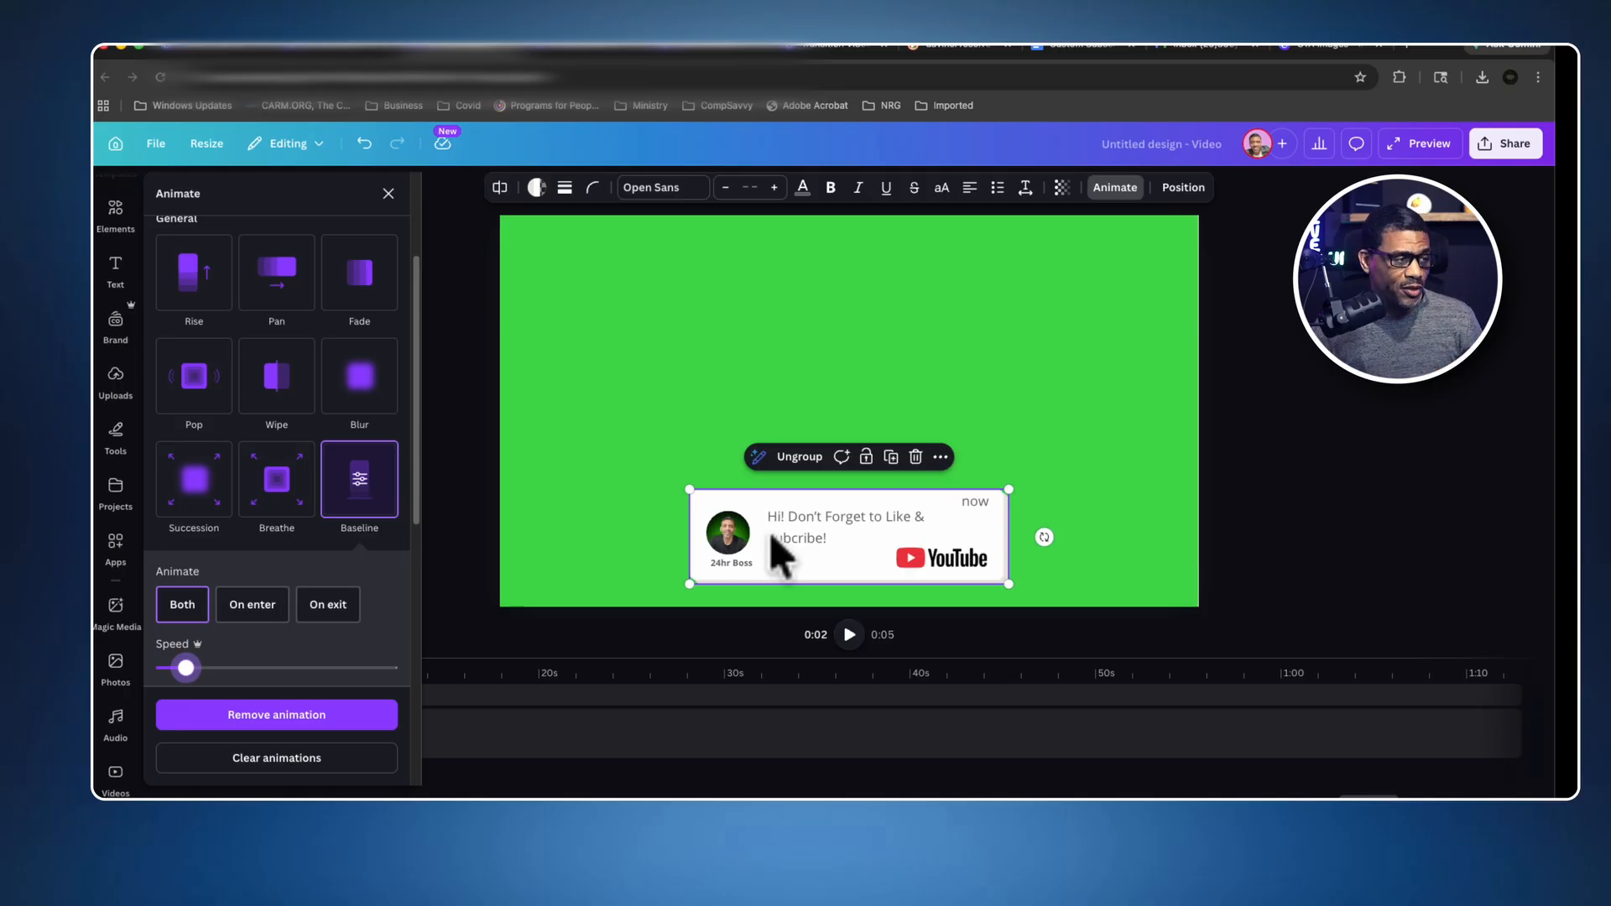
pyautogui.click(809, 550)
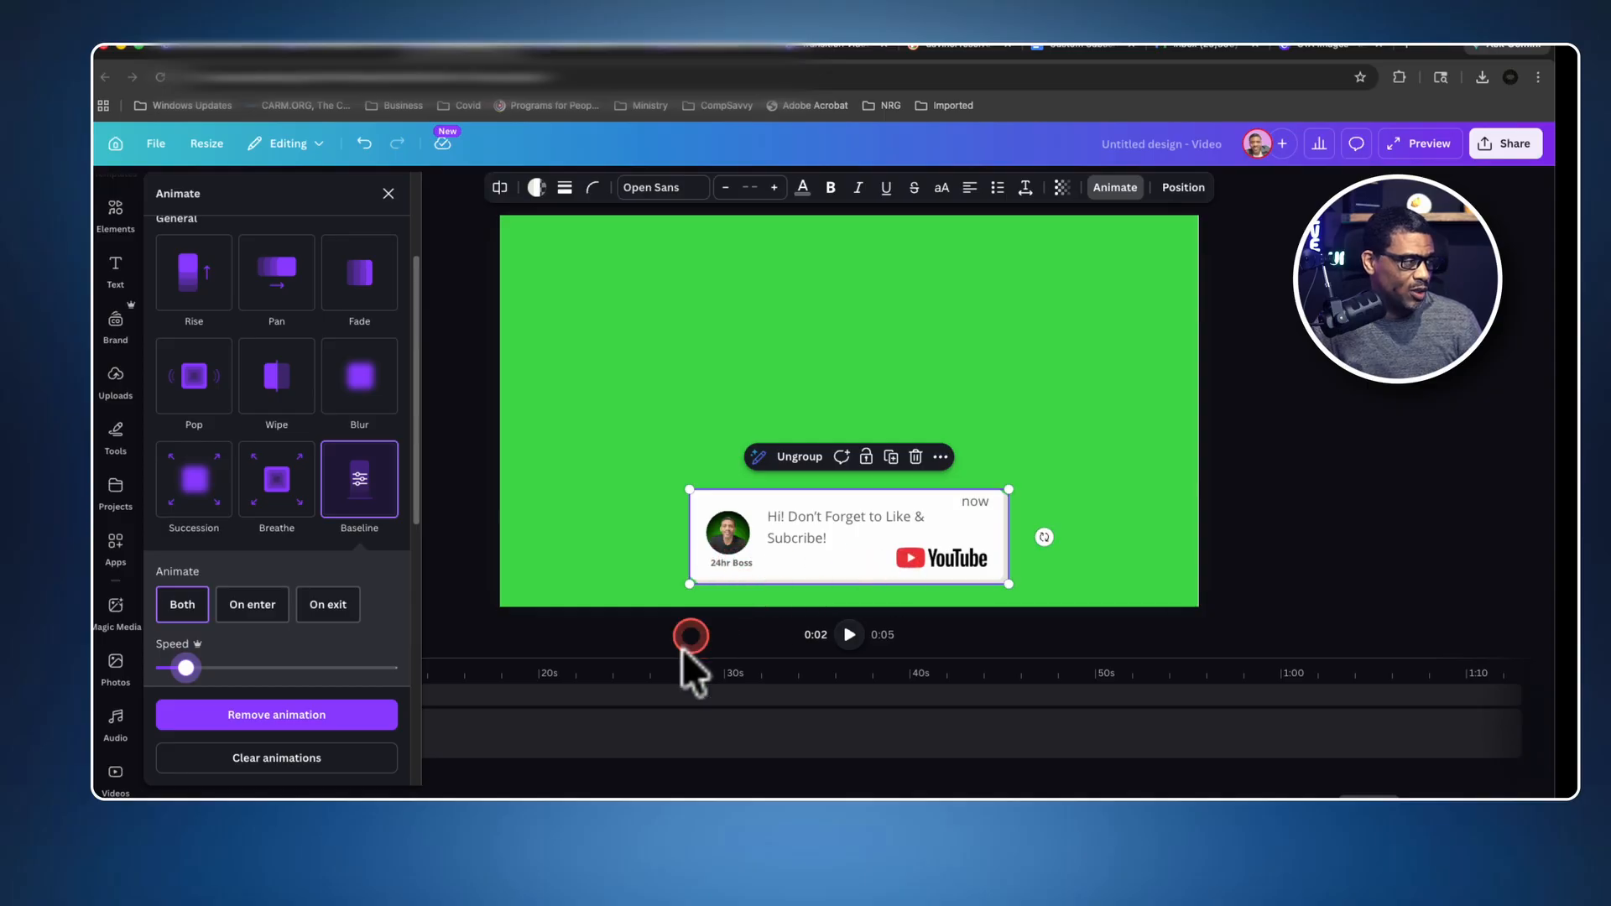
# Rewind the timeline to the start and replay the video to check the slowed card animation.
pyautogui.click(554, 636)
pyautogui.moveTo(220, 667); pyautogui.dragTo(167, 668)
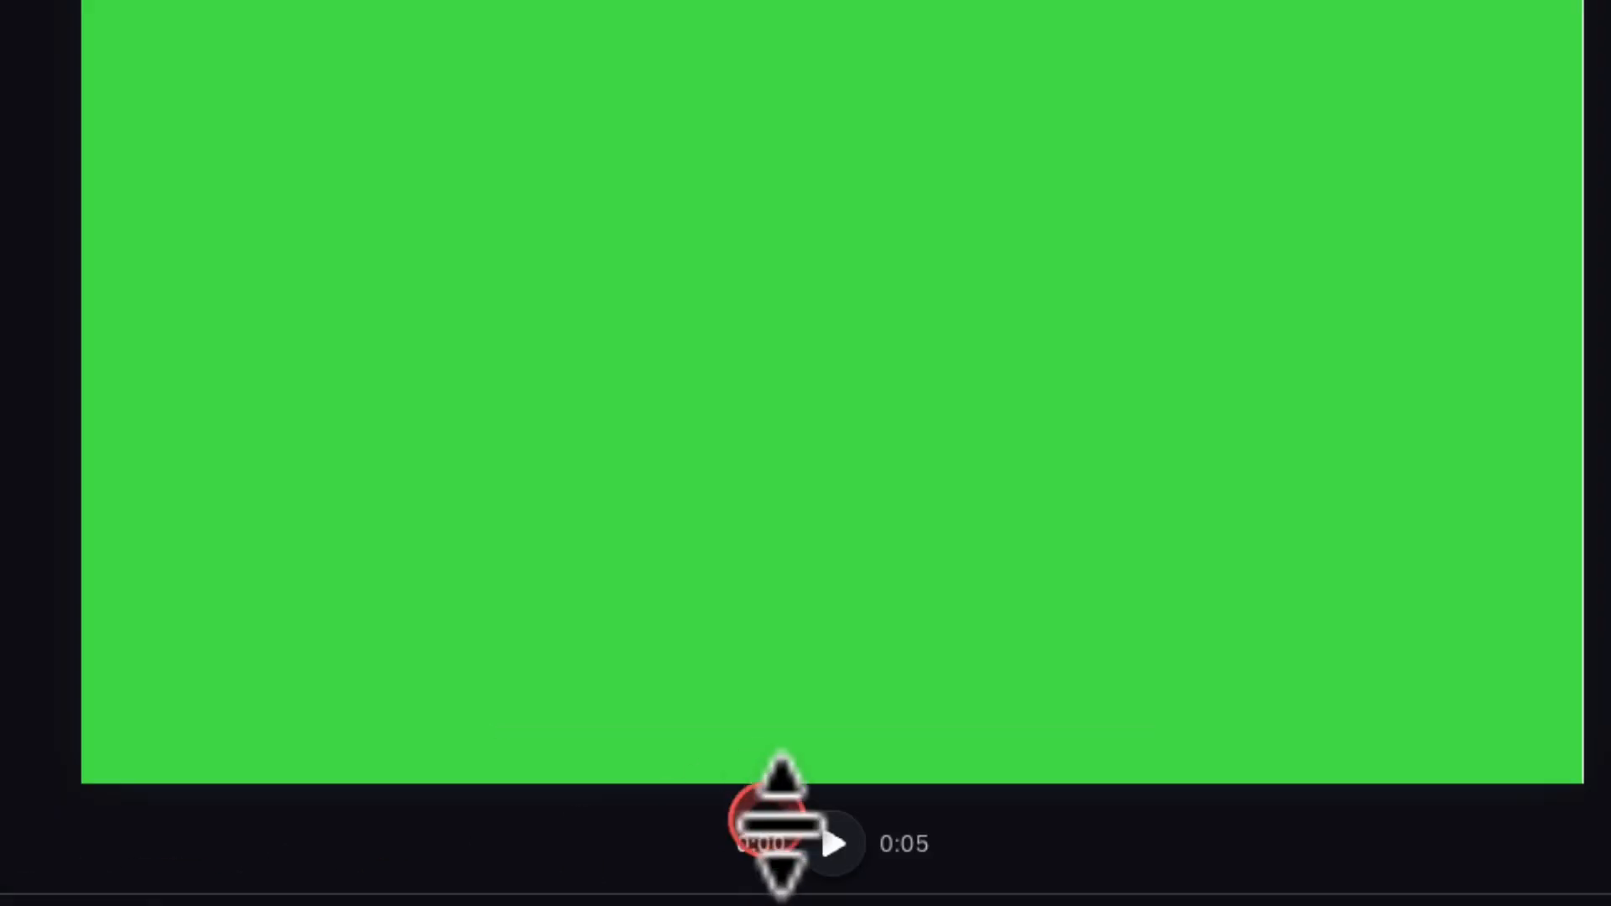
pyautogui.click(833, 844)
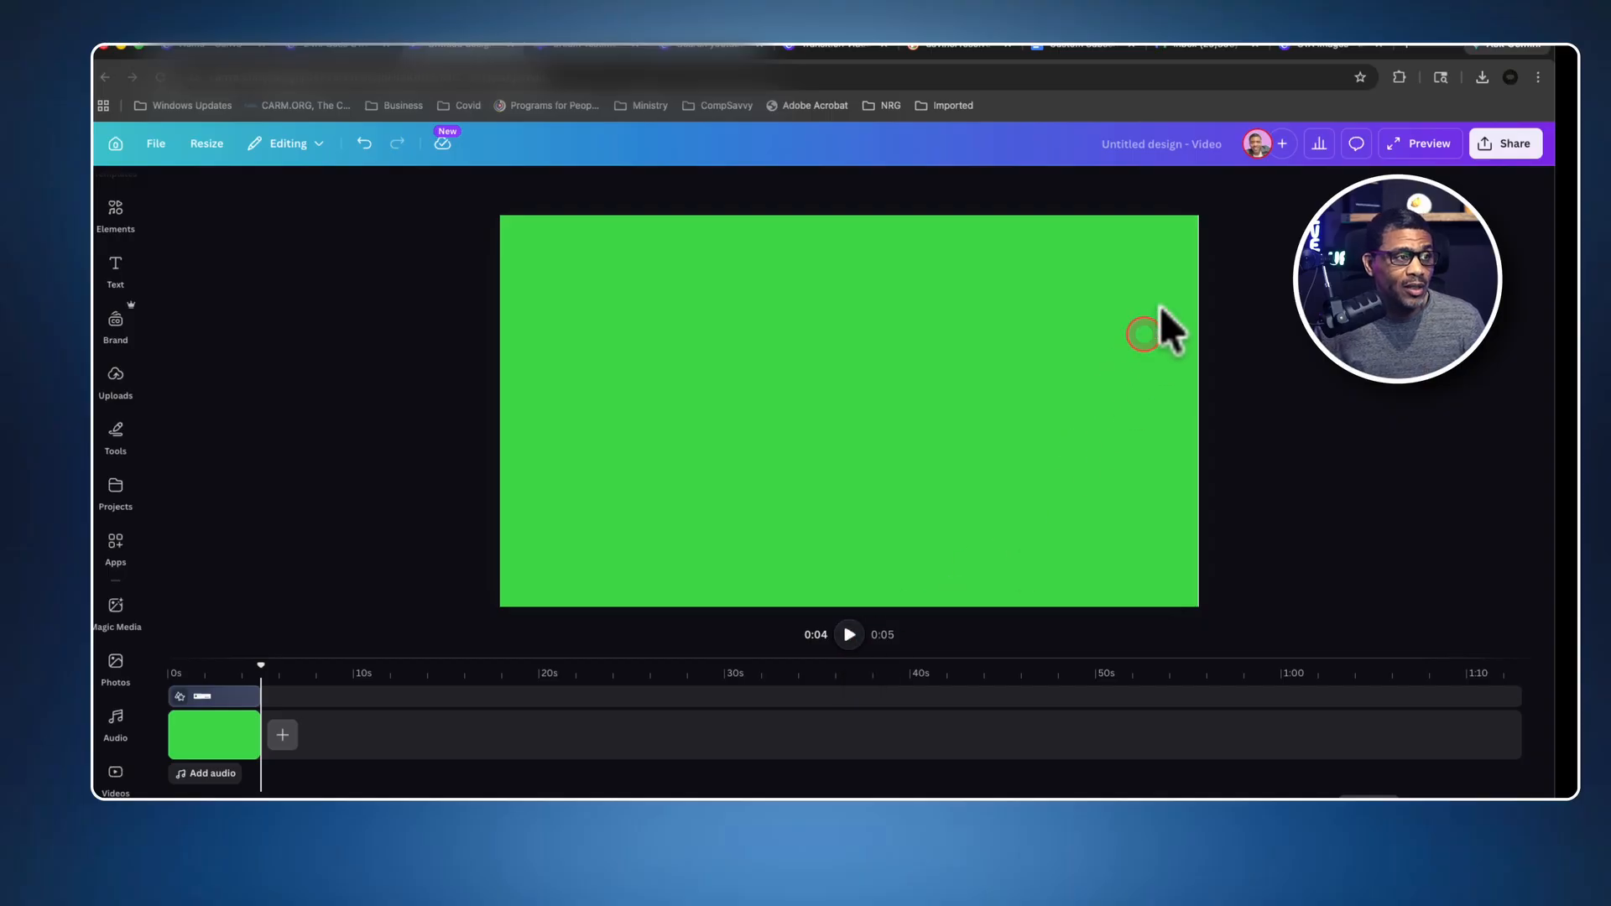
# Name the video design "CTA Subscribe" and open its sharing options to download it.
pyautogui.click(1186, 147)
pyautogui.click(1223, 143)
pyautogui.write('CTA')
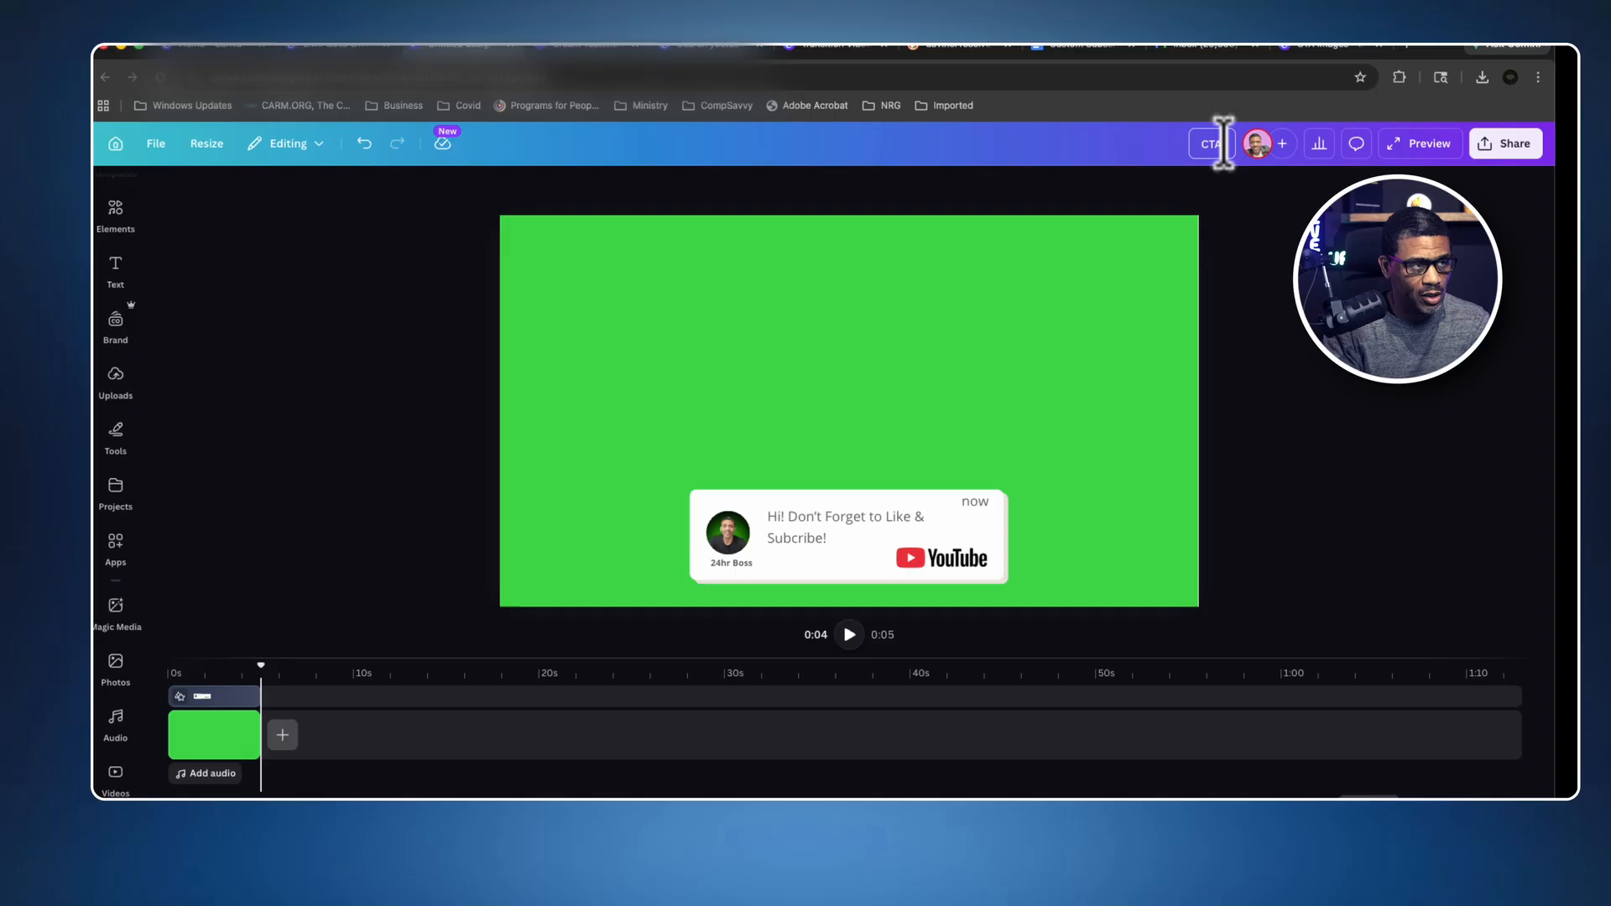
pyautogui.write(' Subscribe')
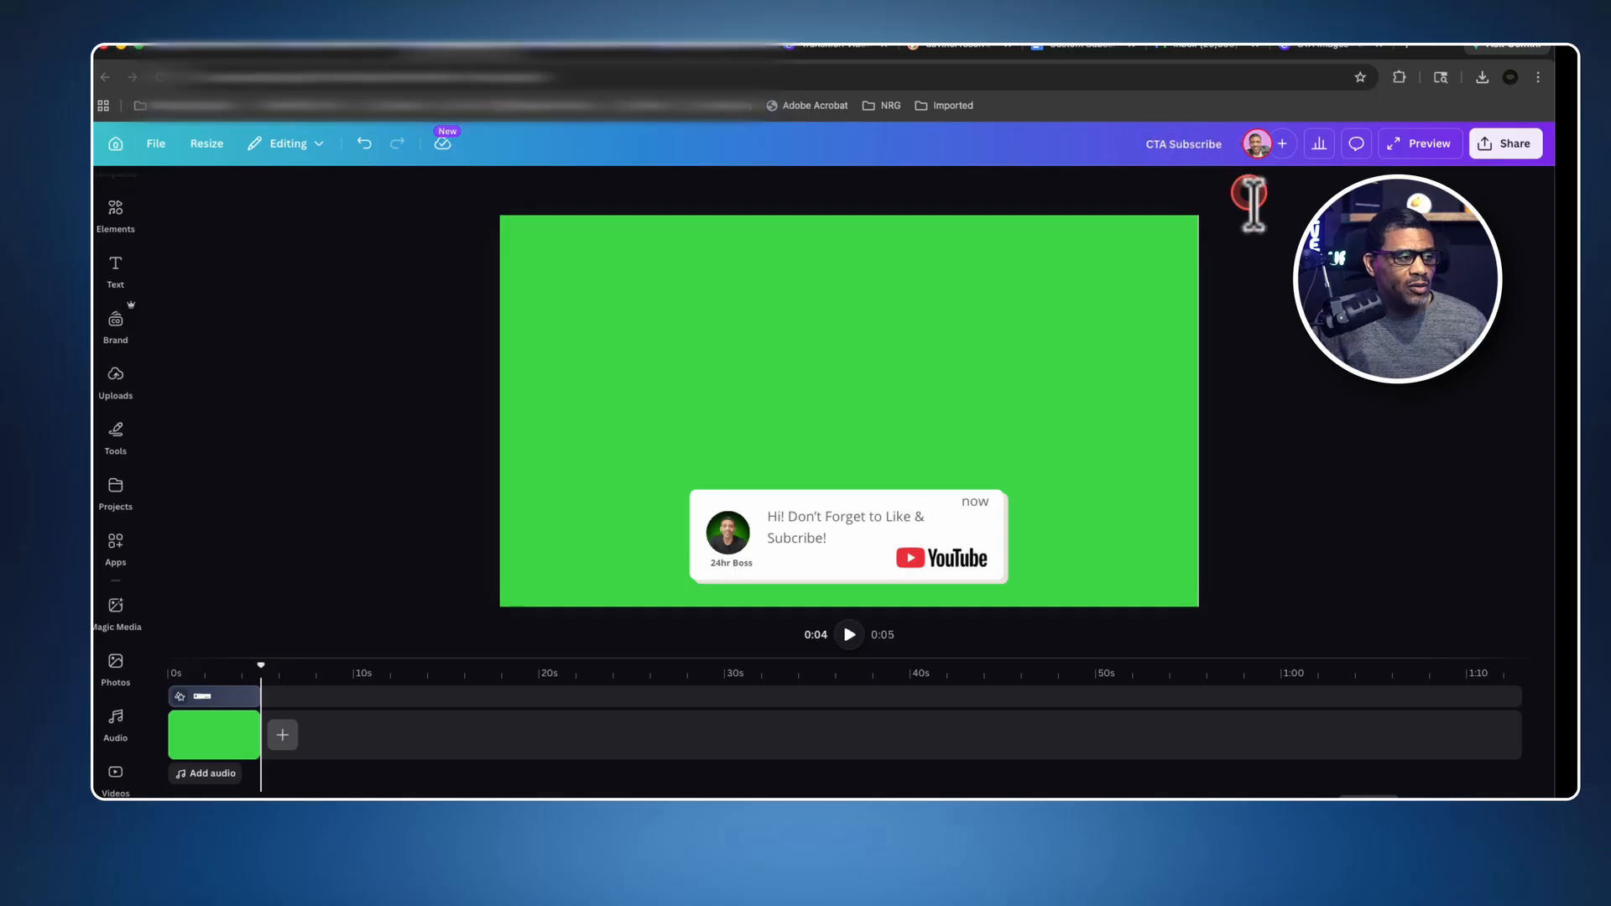
pyautogui.click(1483, 146)
pyautogui.click(1275, 506)
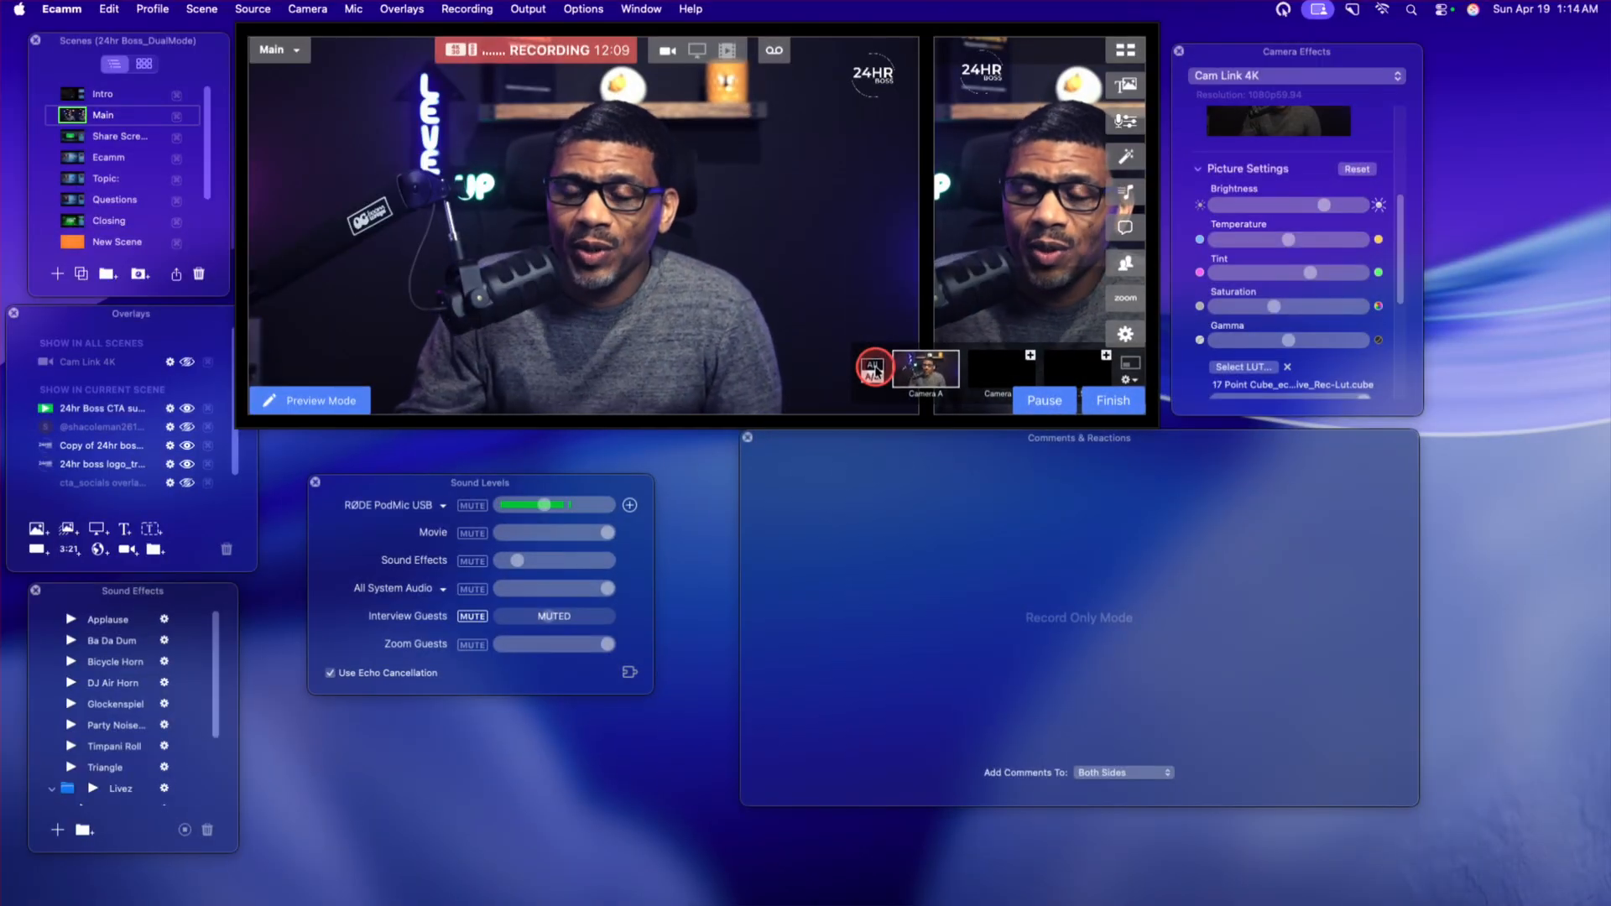
# Switch to Ecamm Live and select the Main scene.
pyautogui.click(873, 370)
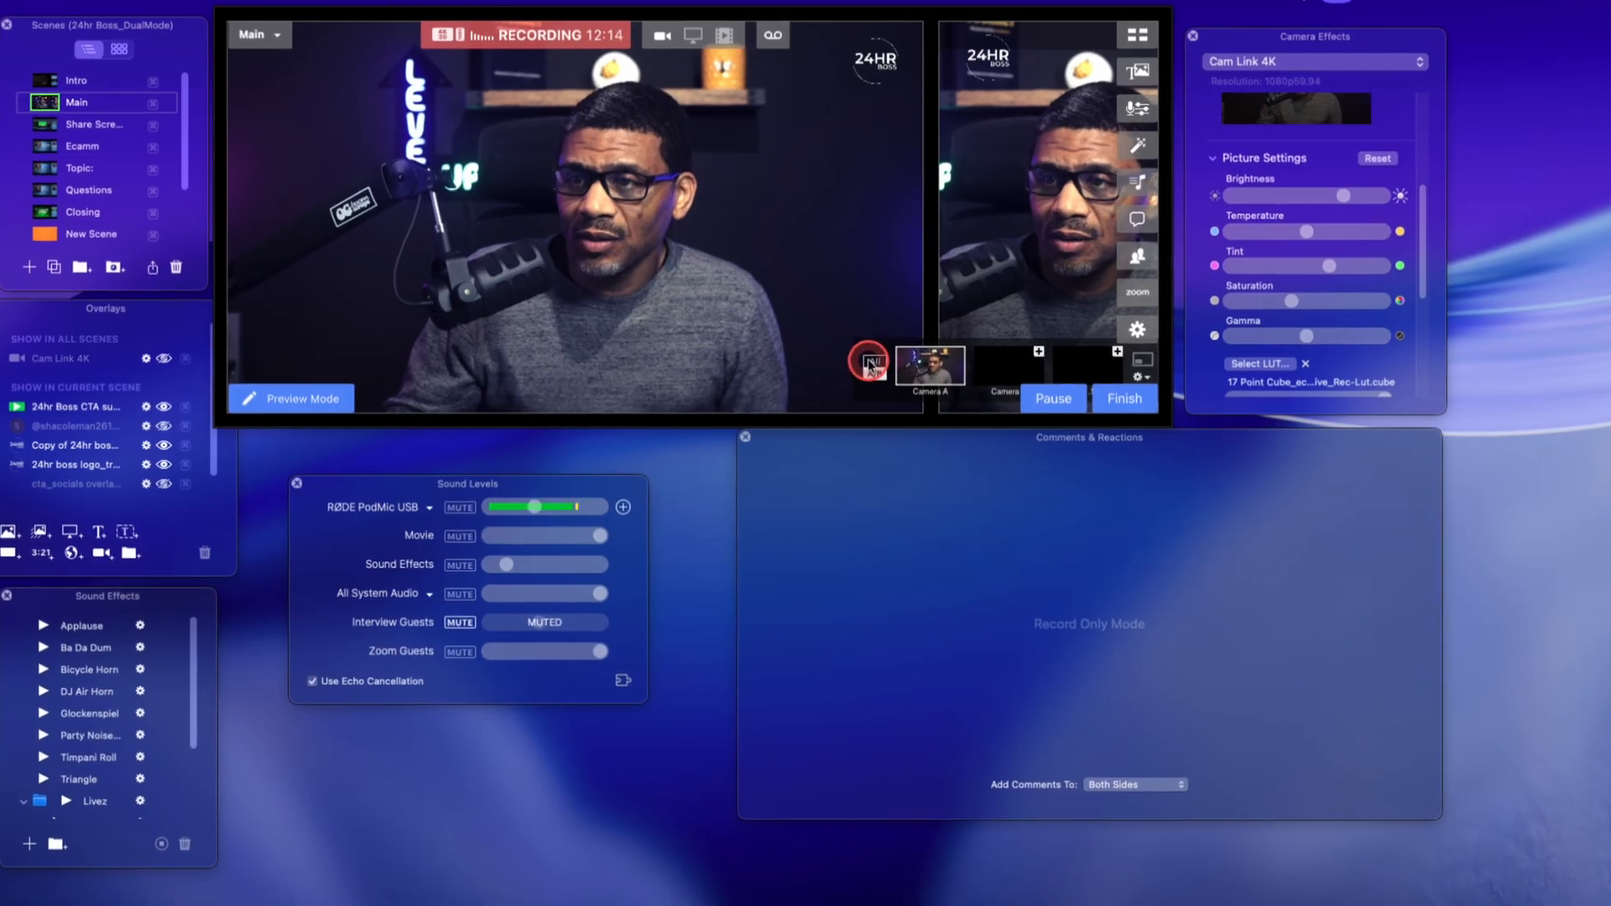
pyautogui.moveTo(740, 315)
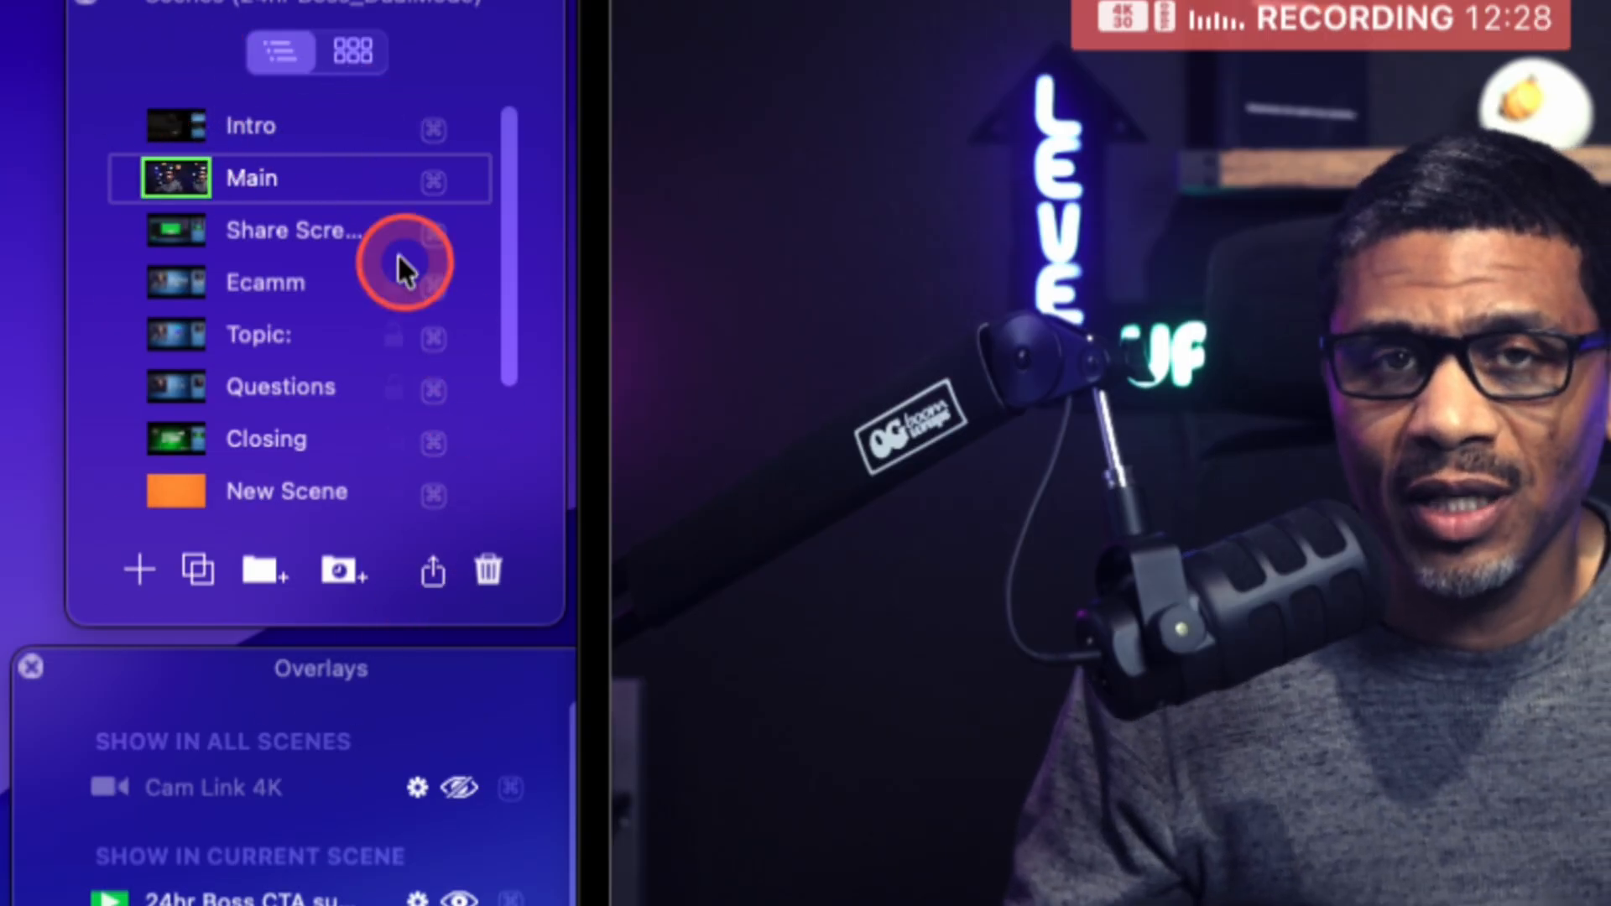
pyautogui.click(295, 183)
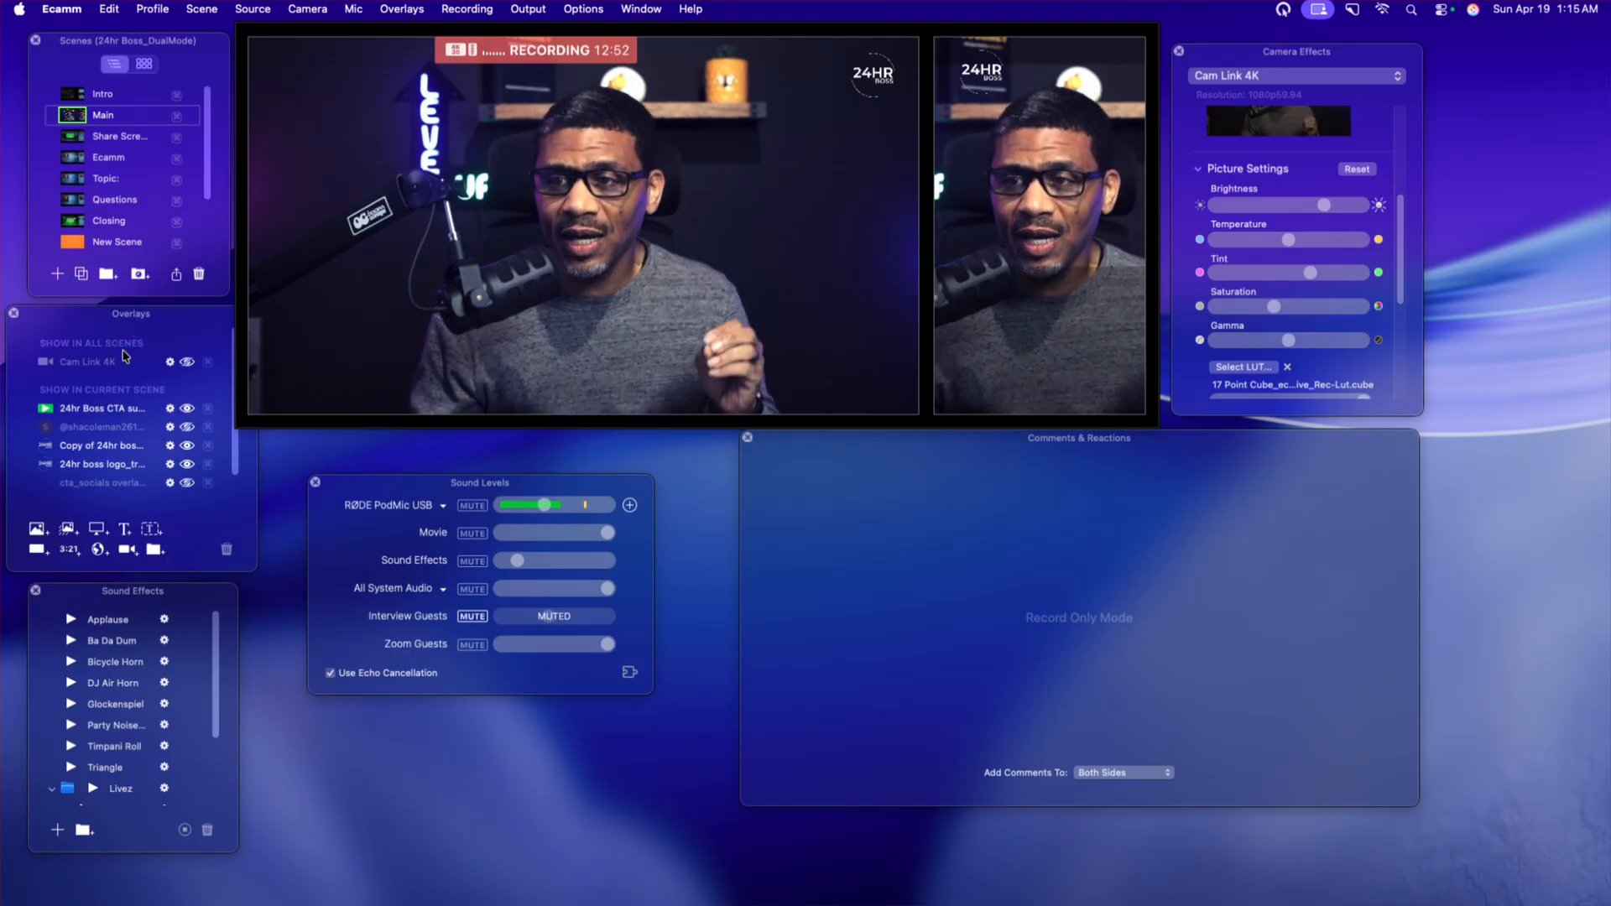
# Hide the existing 24hr Boss CTA video overlay in the Main scene.
pyautogui.click(37, 530)
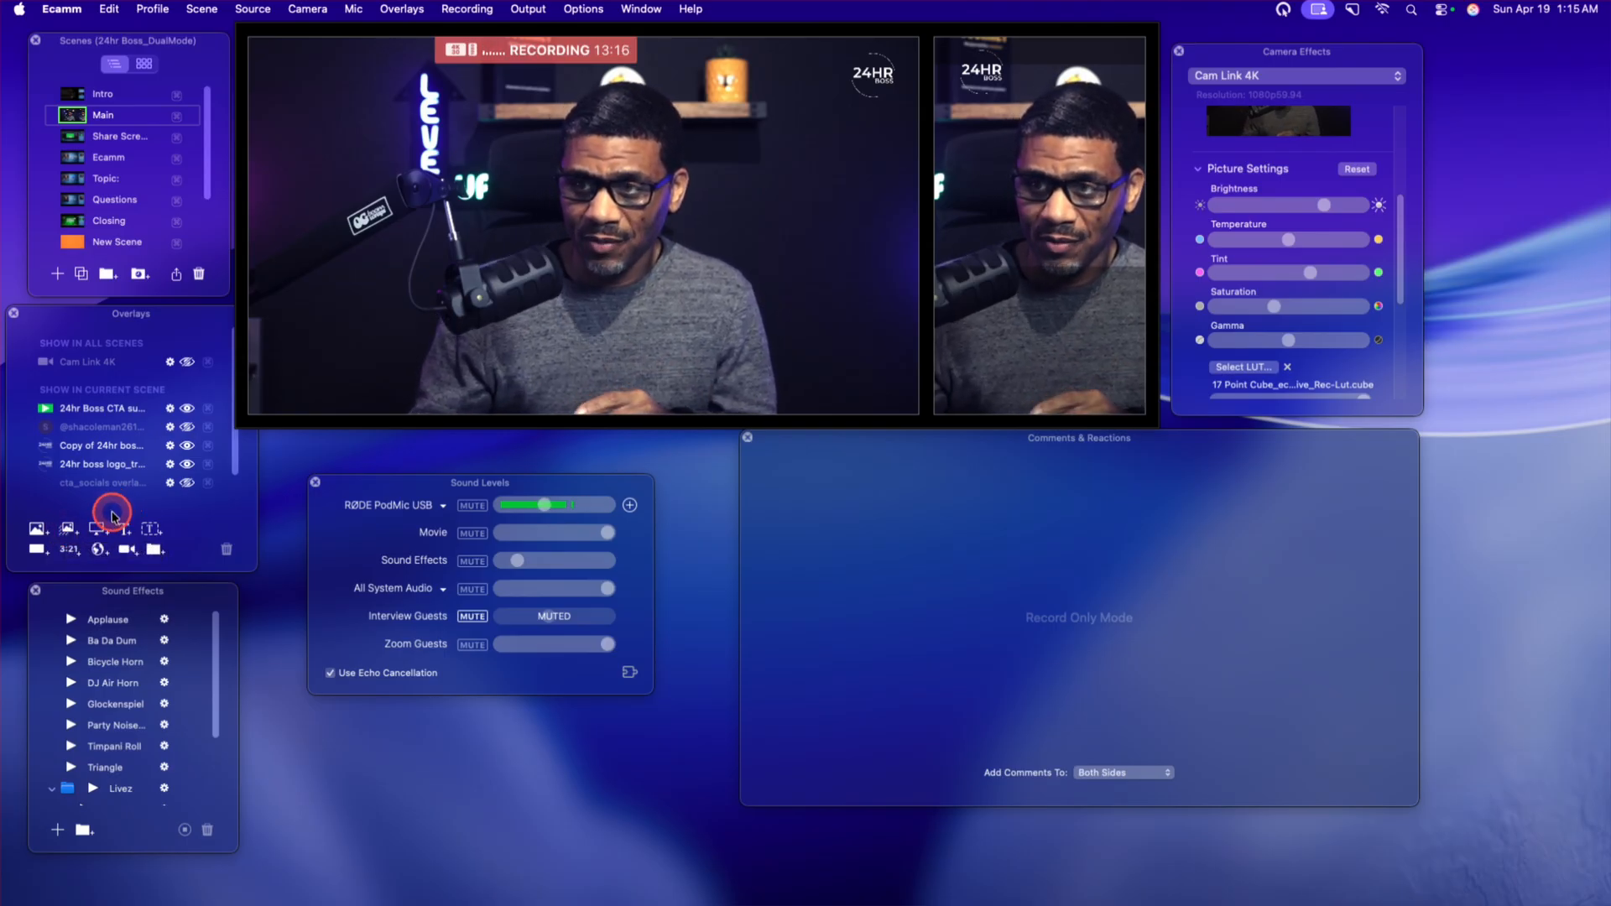
pyautogui.moveTo(98, 412)
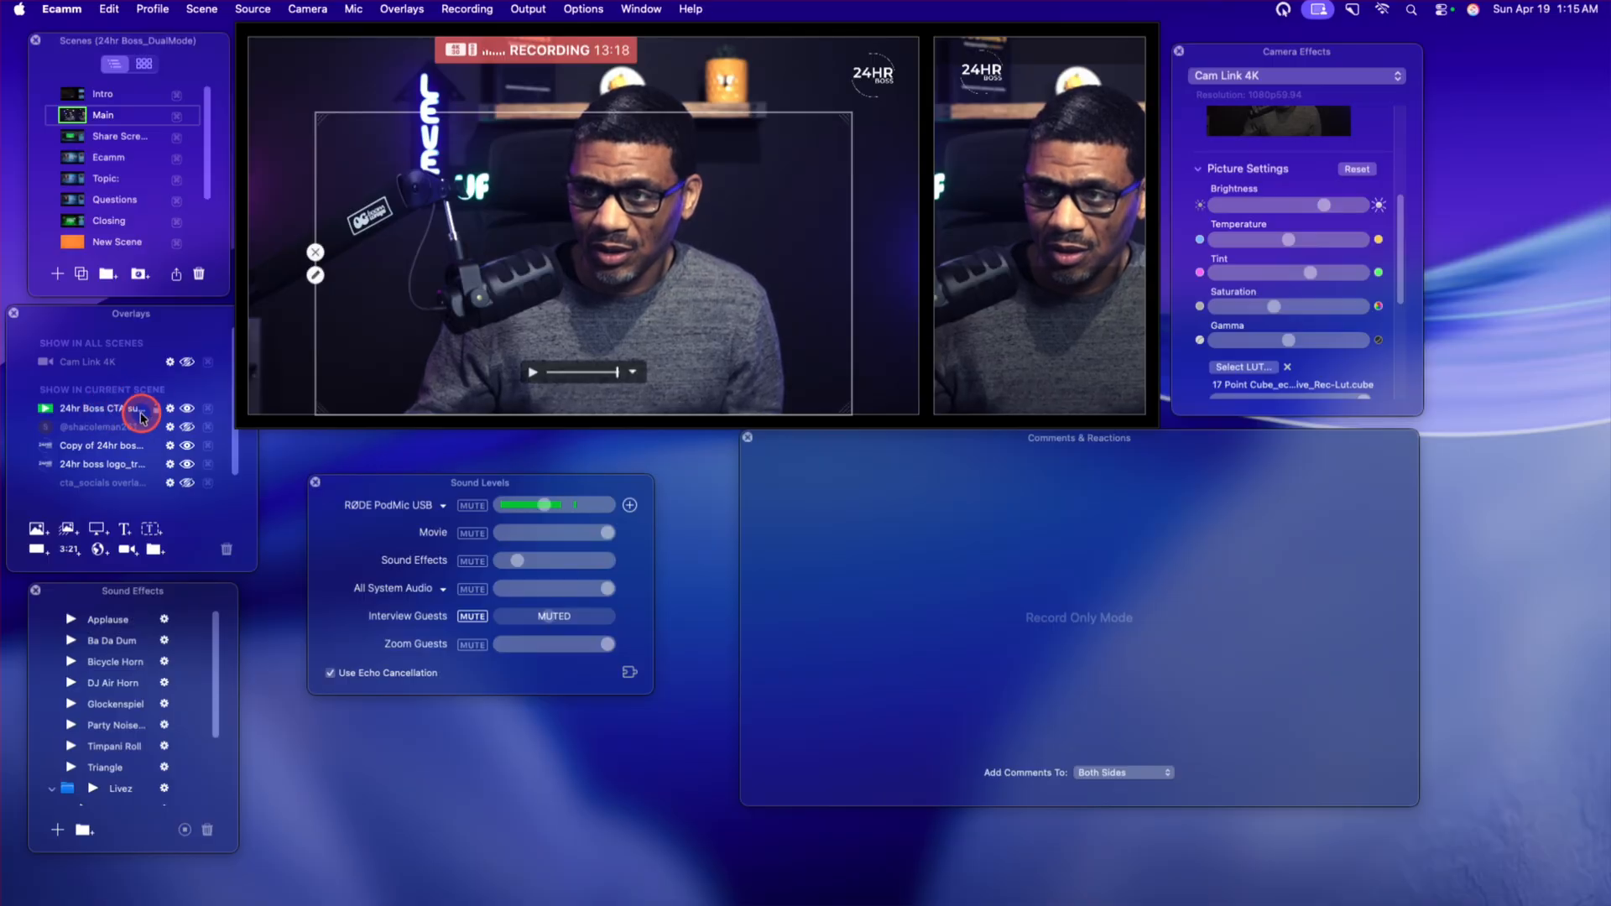
pyautogui.click(188, 409)
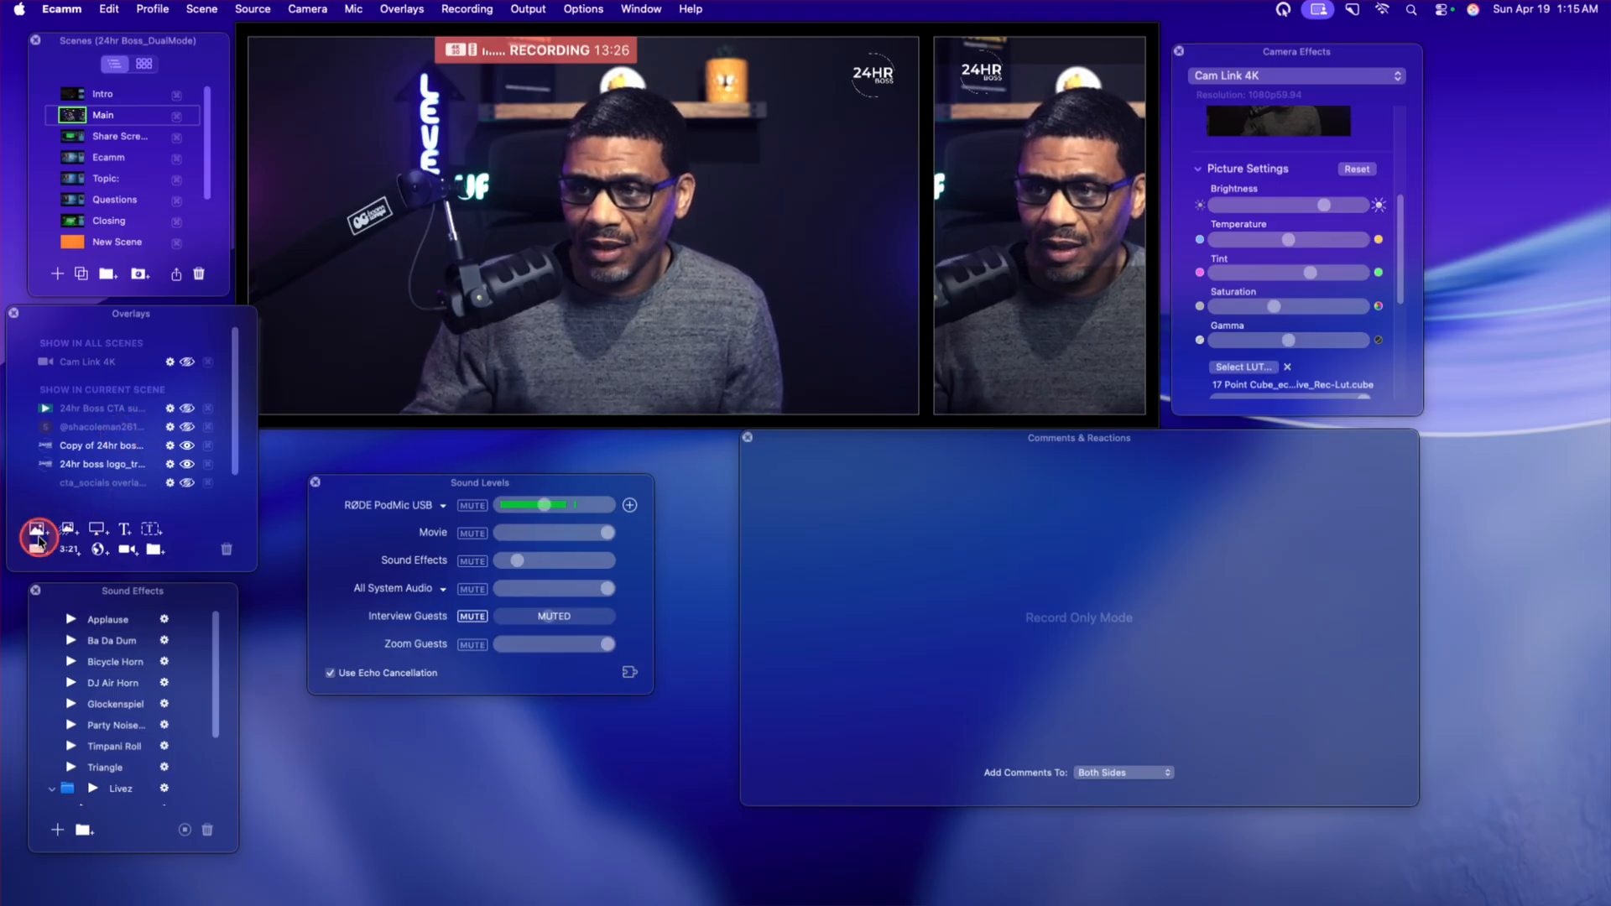
# Add the 24hr Boss CTA subscribe movie from the Lexar drive as a new video overlay in the Main scene.
pyautogui.click(69, 530)
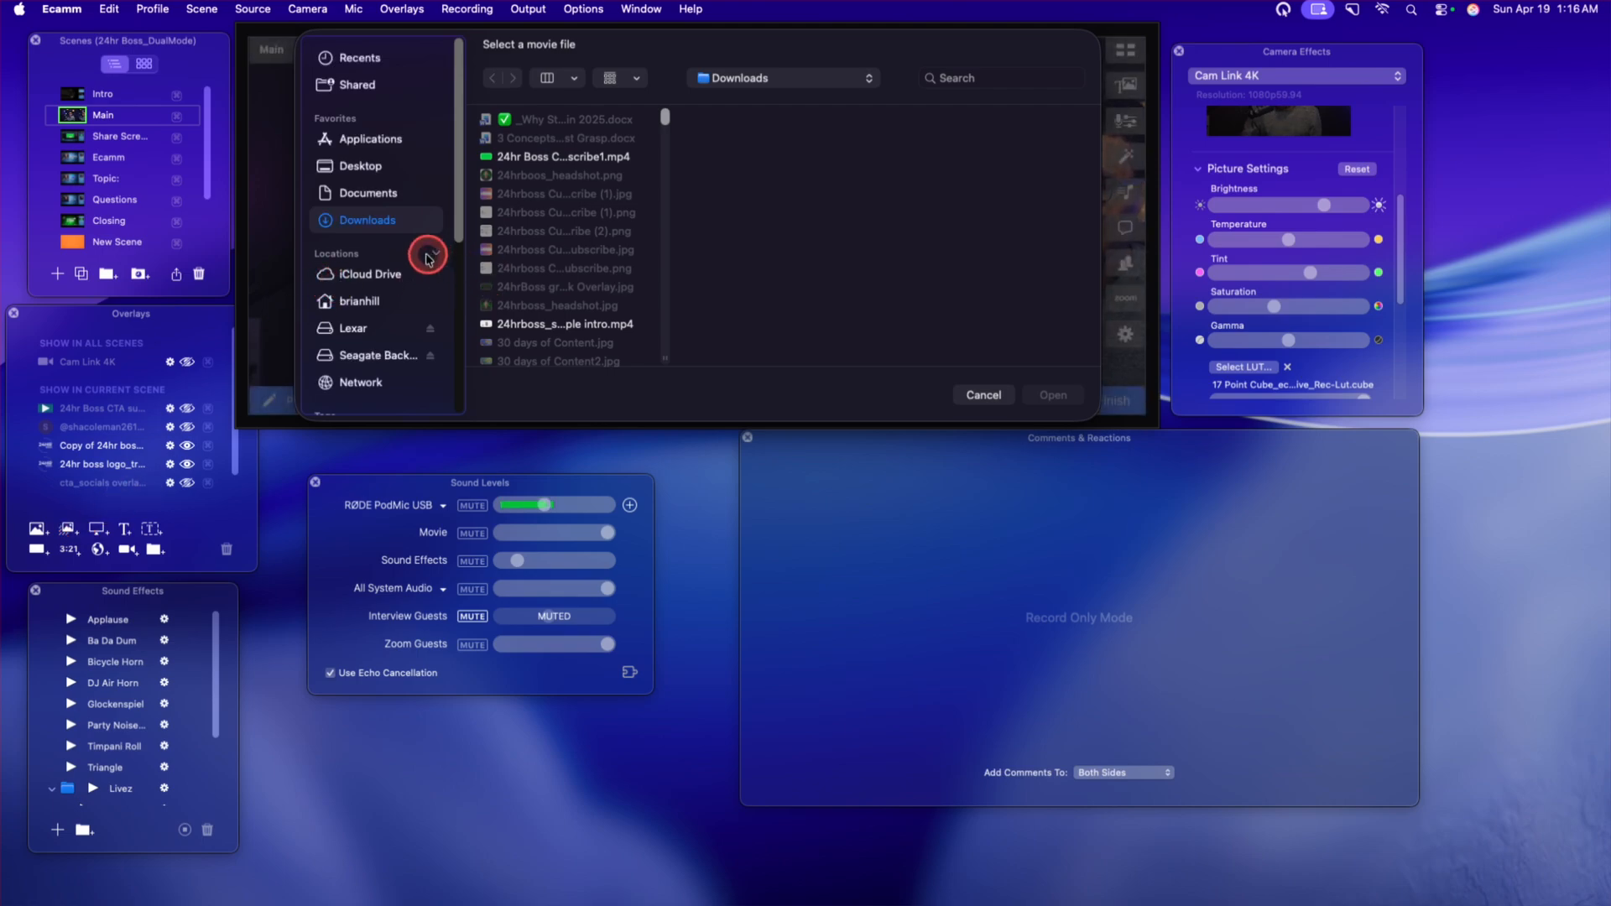
pyautogui.click(365, 333)
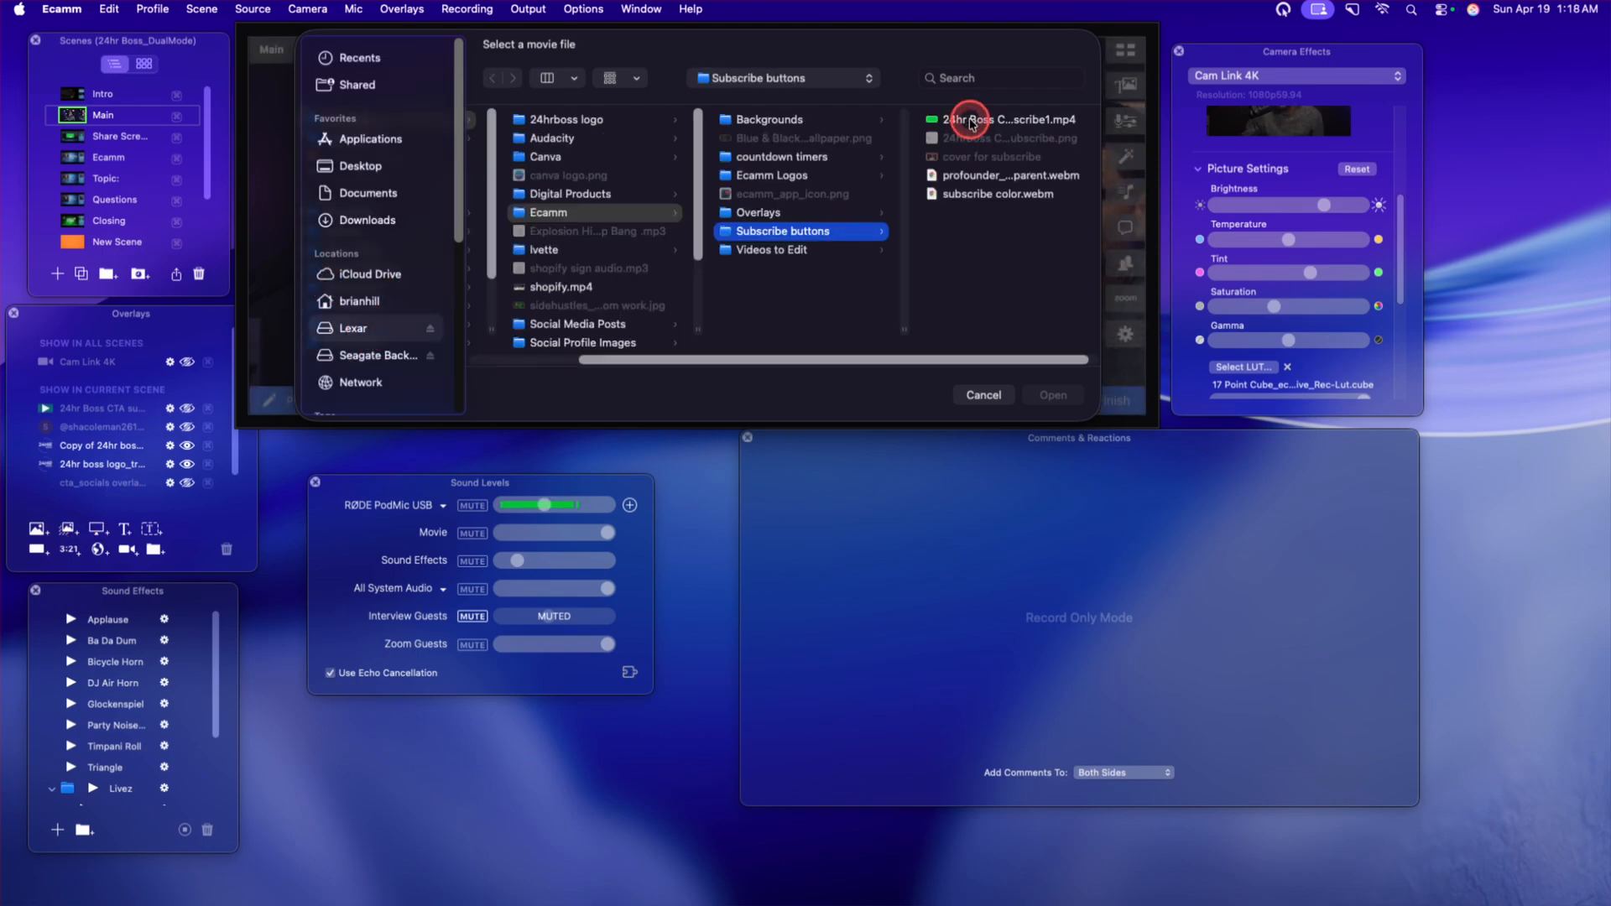
pyautogui.doubleClick(970, 123)
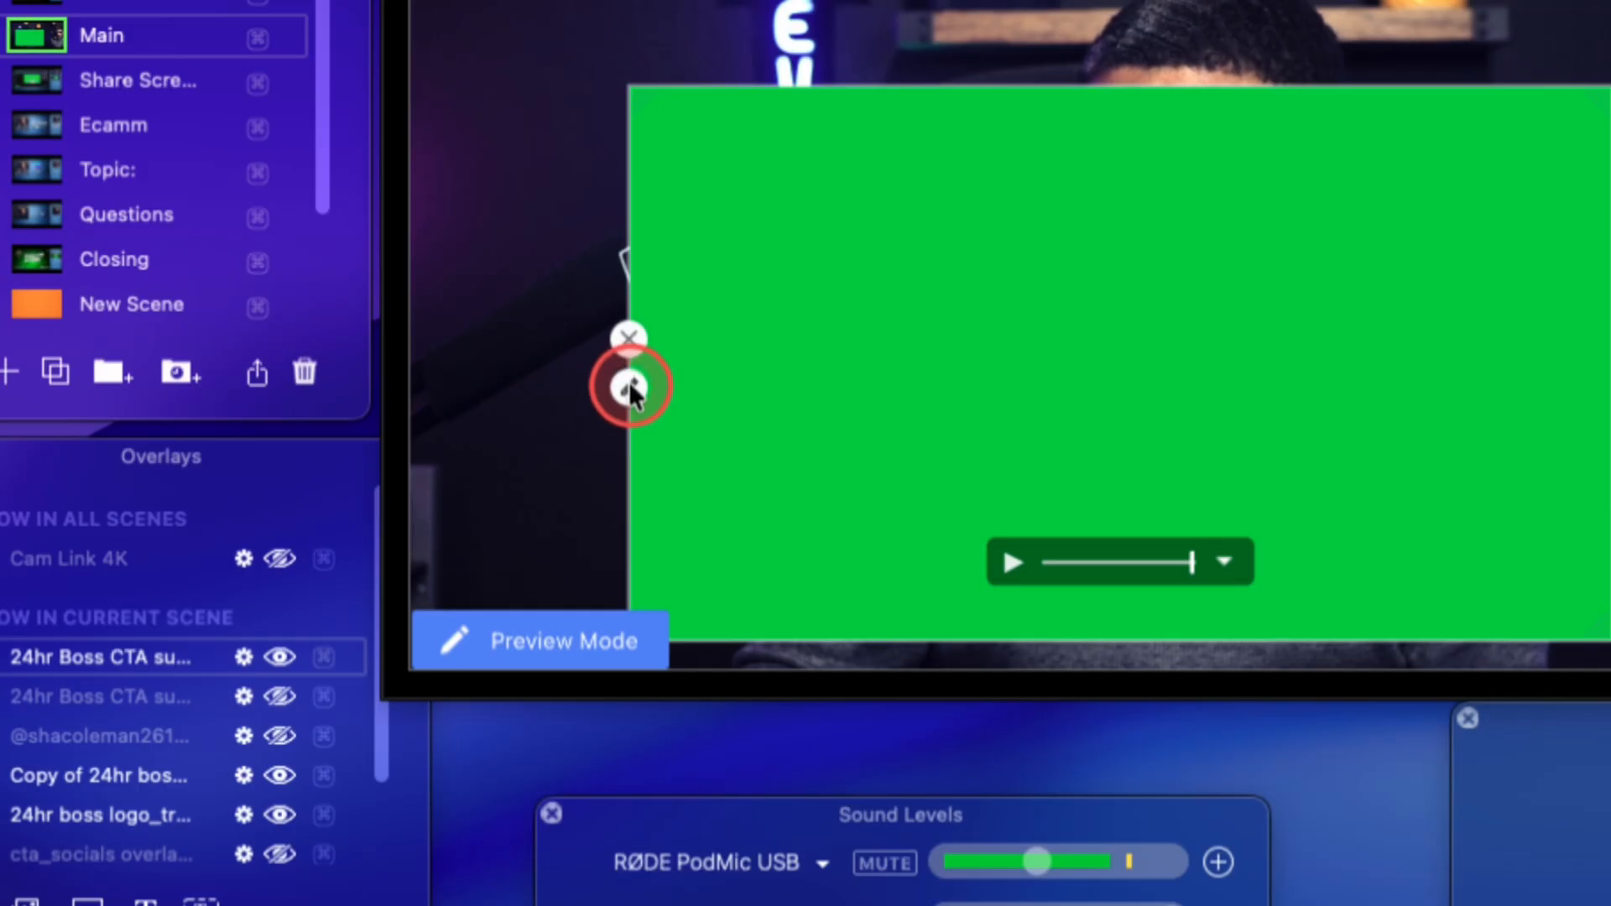
# Set the new CTA overlay's Blend Mode to Green Screen and play the overlay over the camera picture.
pyautogui.click(629, 388)
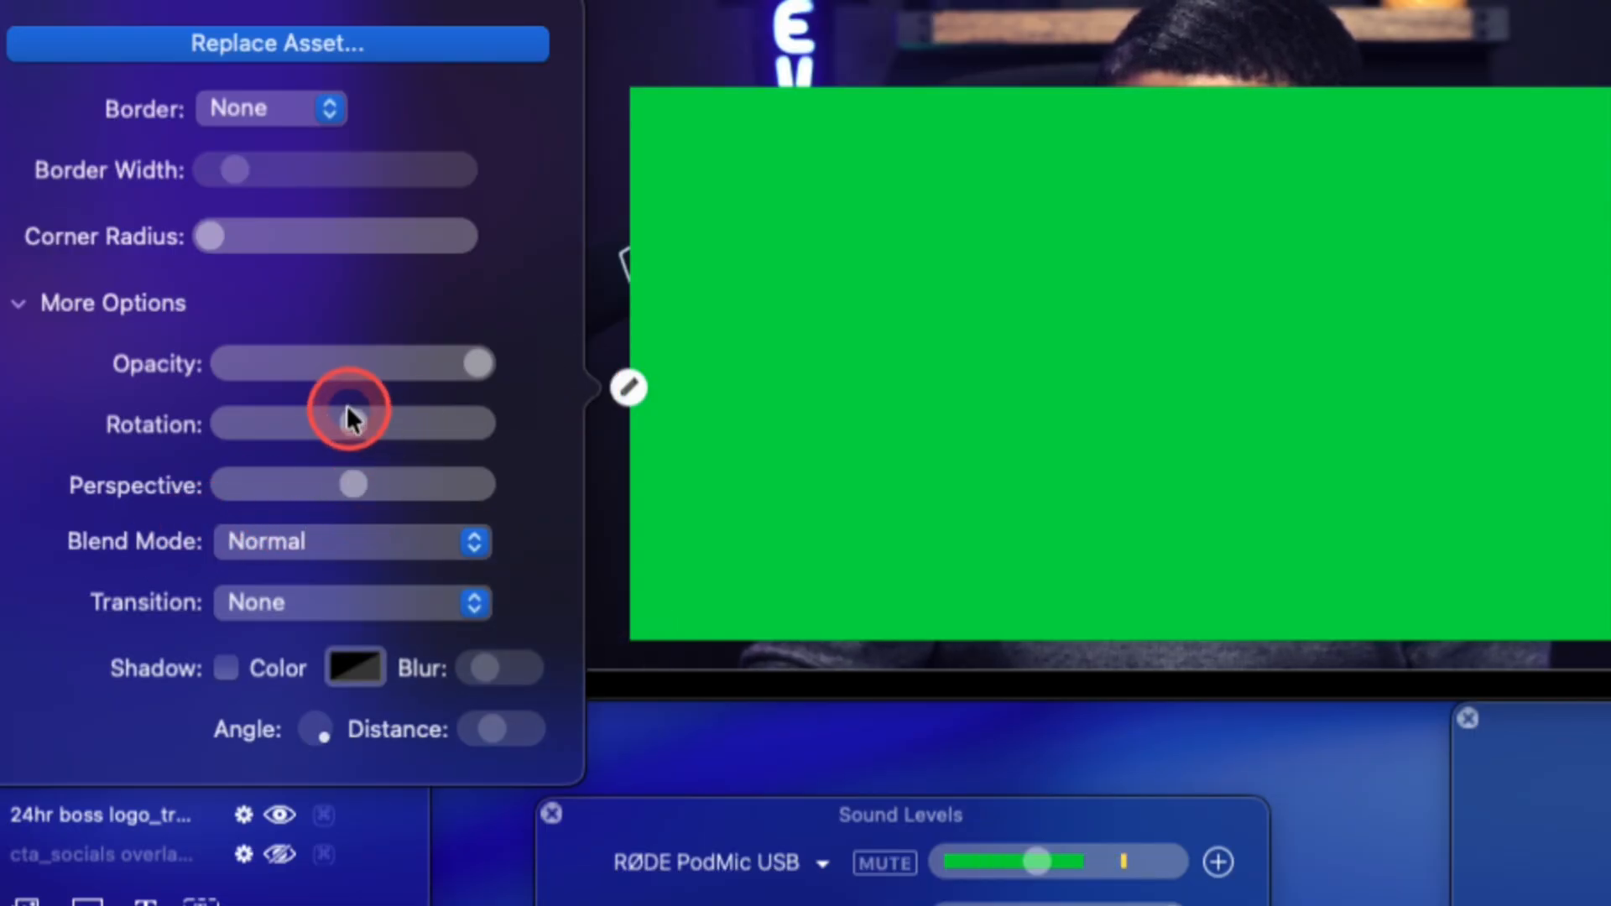
pyautogui.click(312, 540)
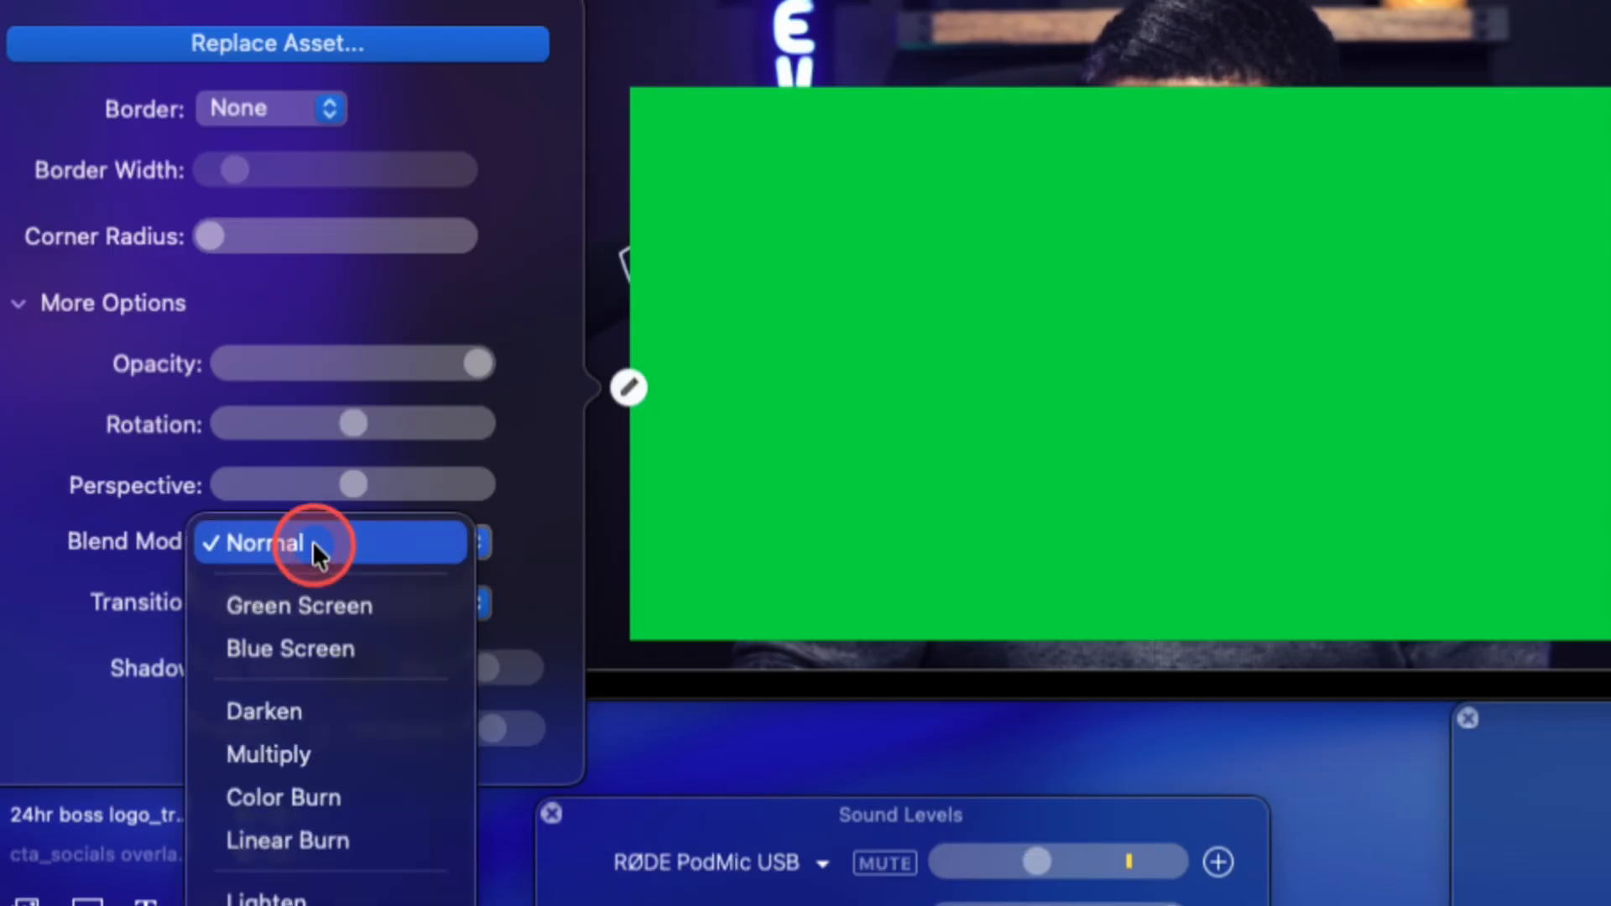
pyautogui.click(349, 606)
pyautogui.click(527, 593)
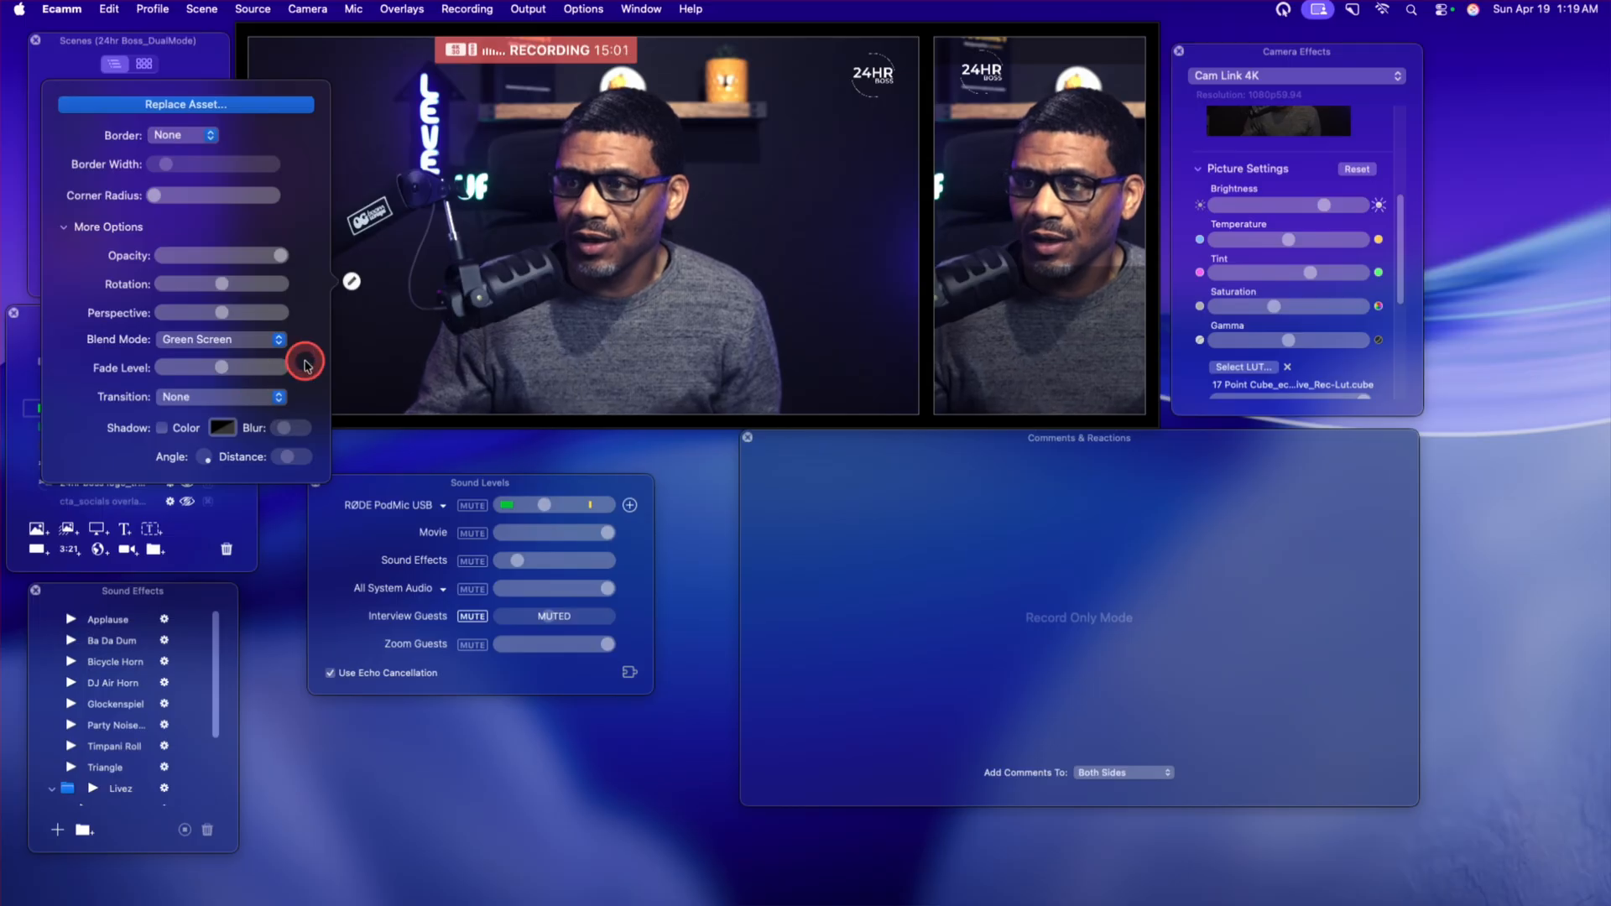
pyautogui.click(535, 291)
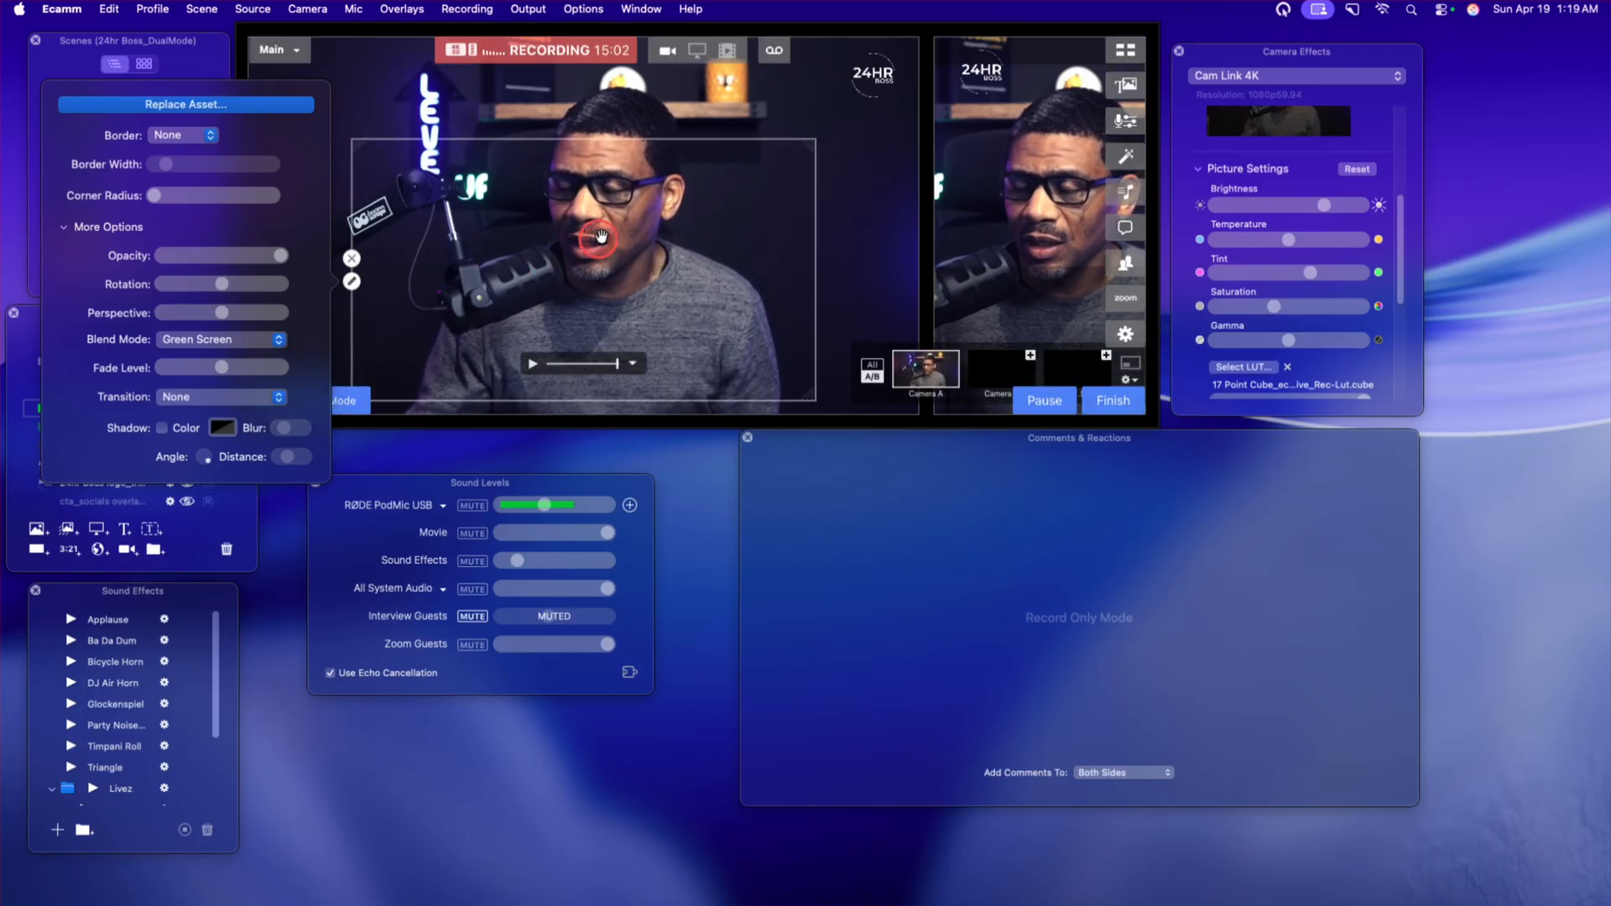
pyautogui.click(542, 364)
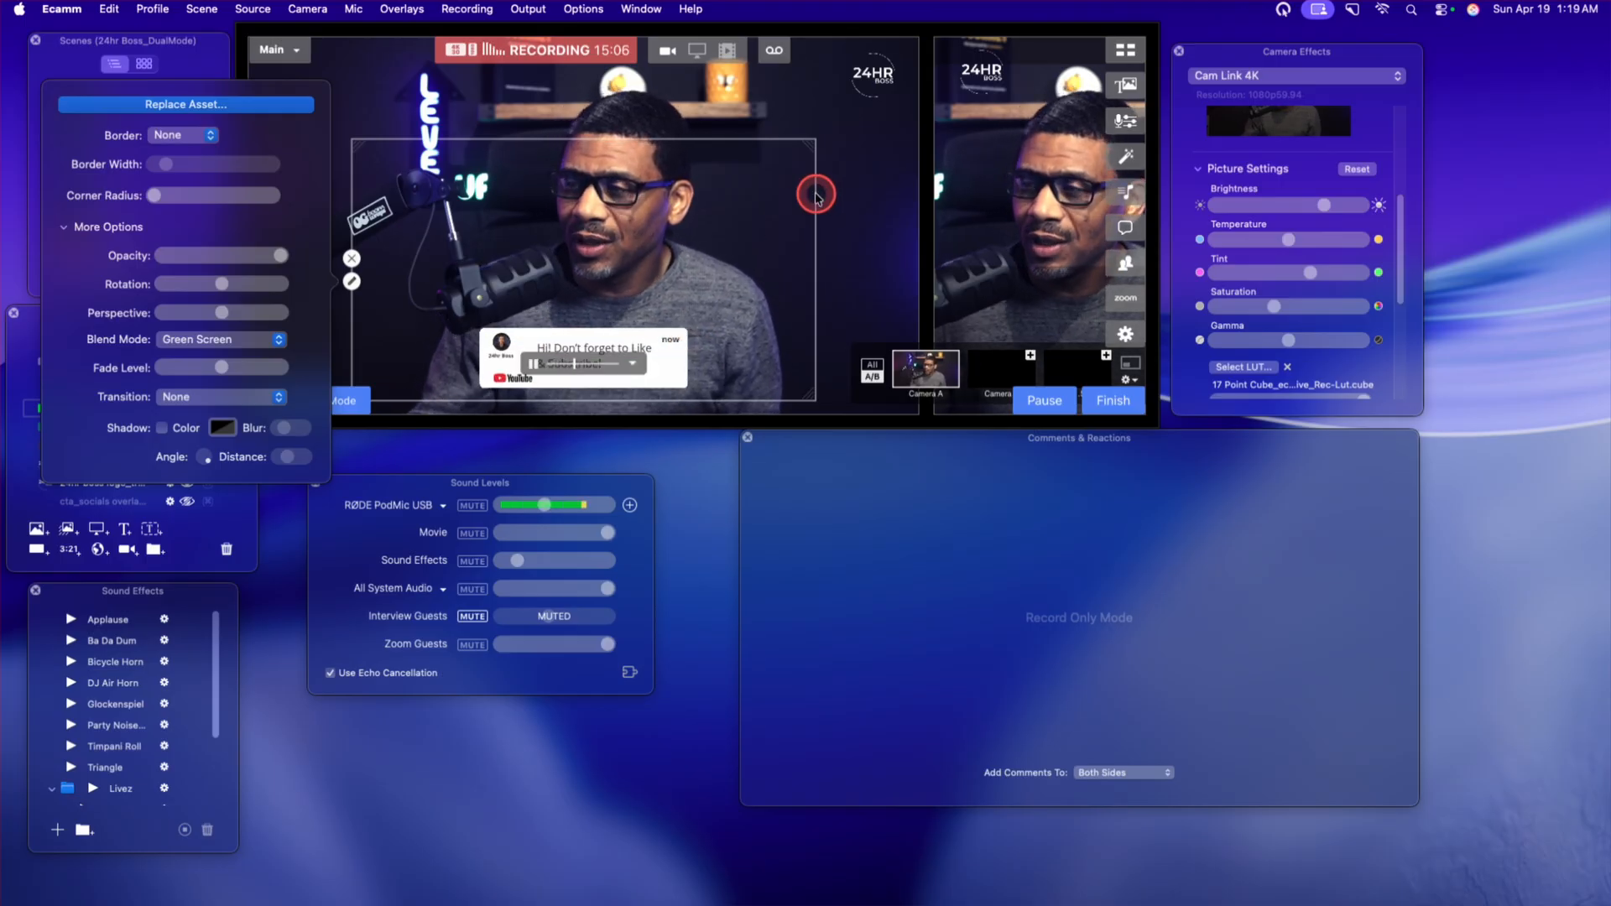
# Enlarge the CTA overlay to nearly fill the camera frame, center it, and play it again.
pyautogui.moveTo(806, 143); pyautogui.dragTo(894, 89)
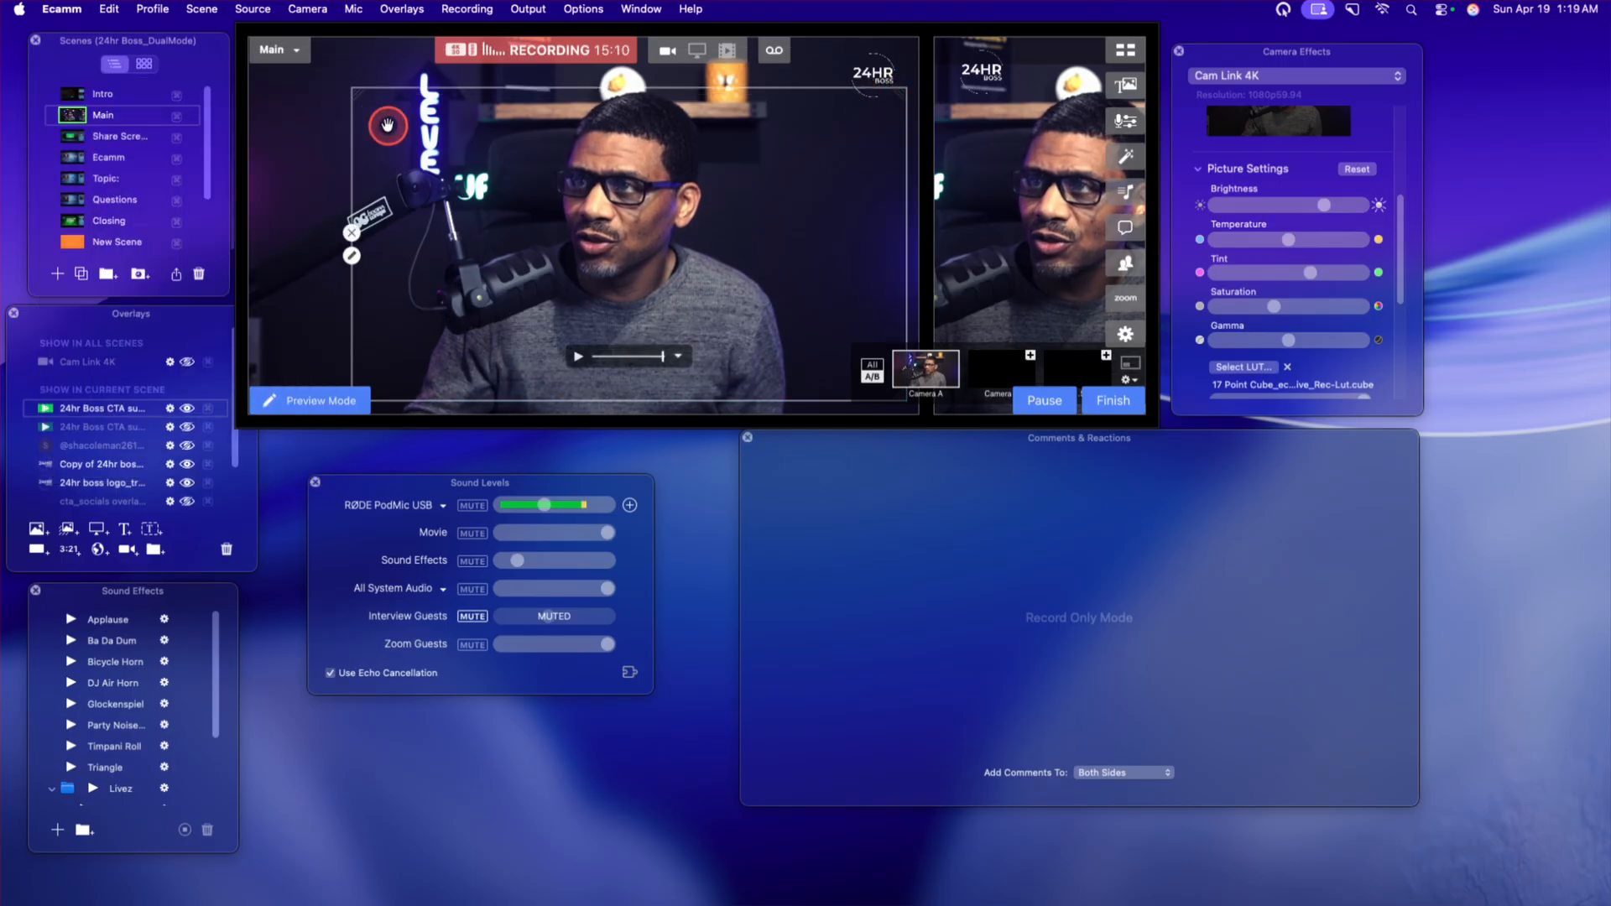
pyautogui.moveTo(357, 93); pyautogui.dragTo(297, 84)
pyautogui.moveTo(659, 197); pyautogui.dragTo(643, 196)
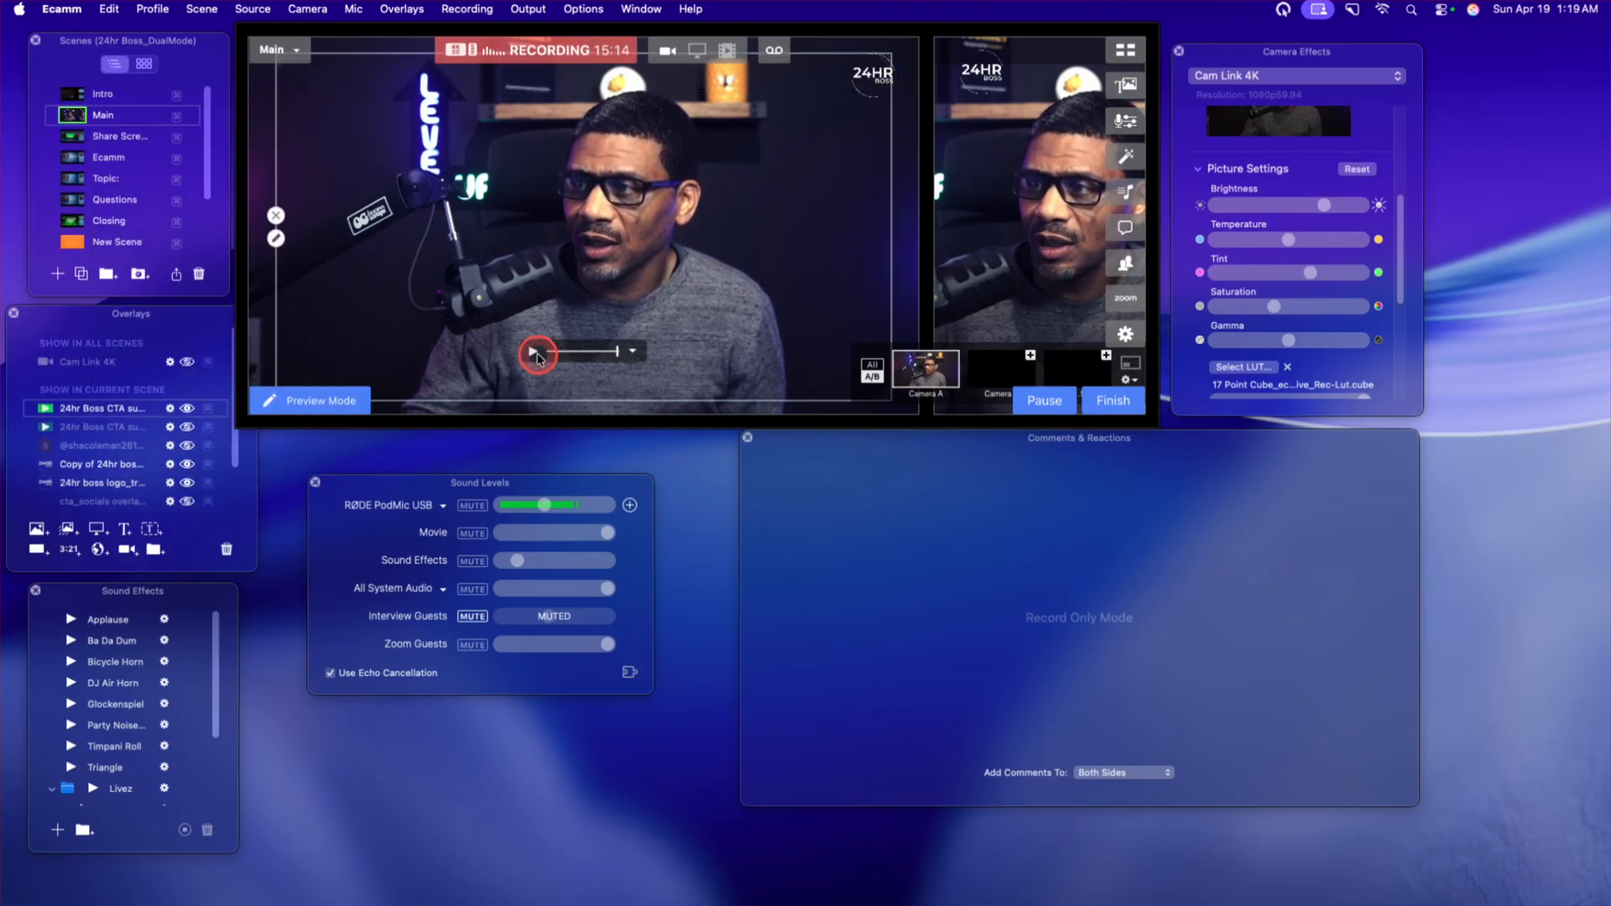
pyautogui.click(534, 353)
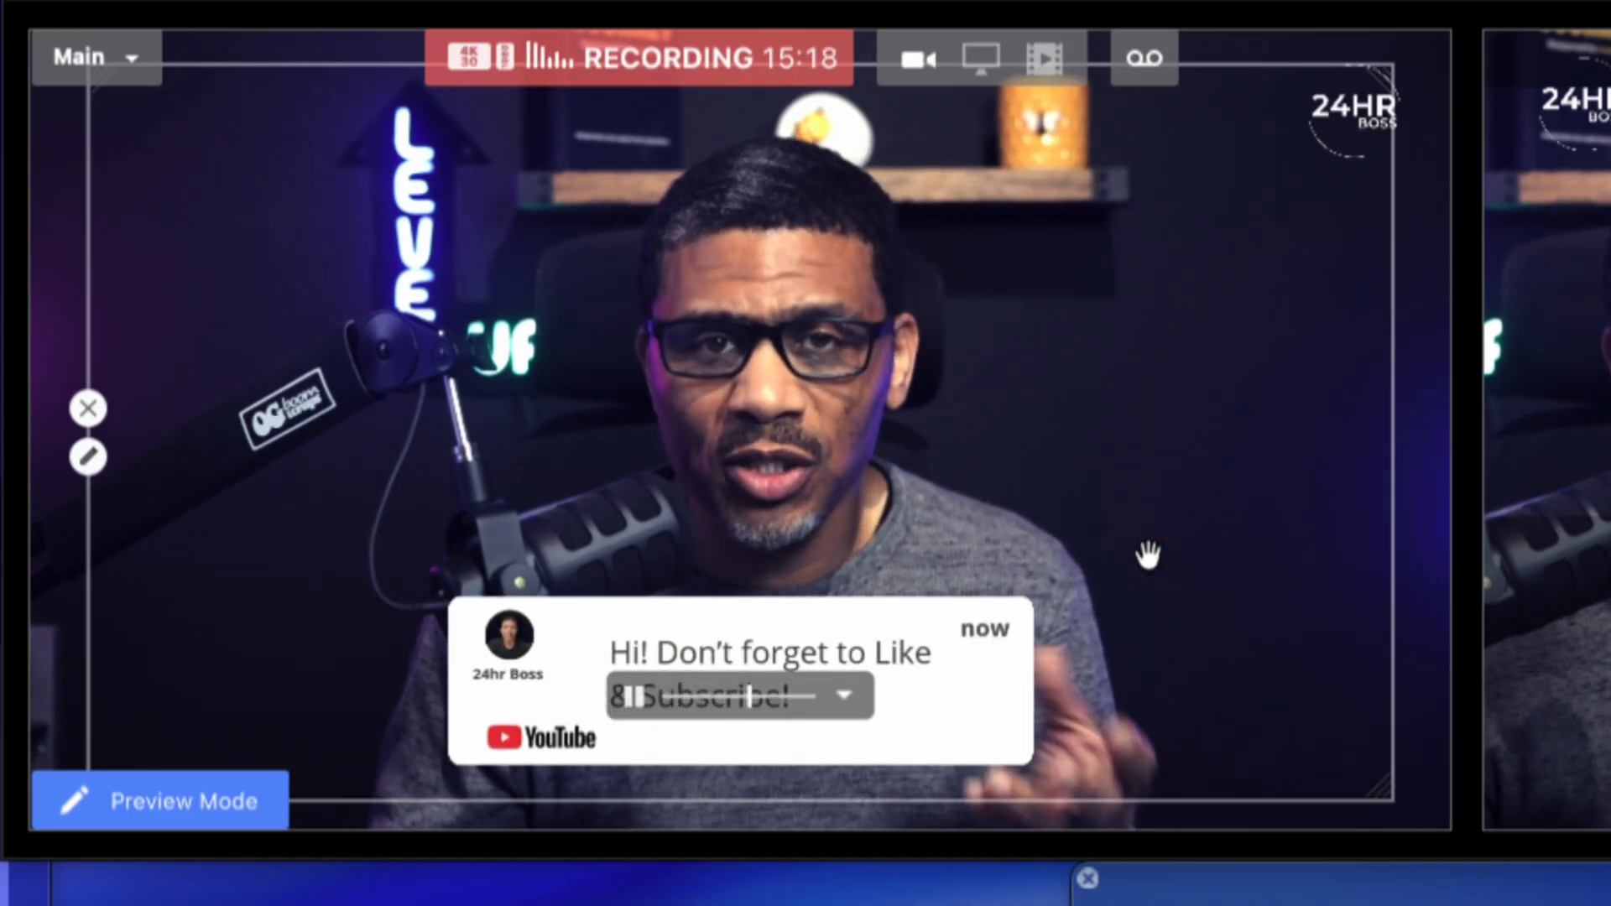
pyautogui.click(1148, 556)
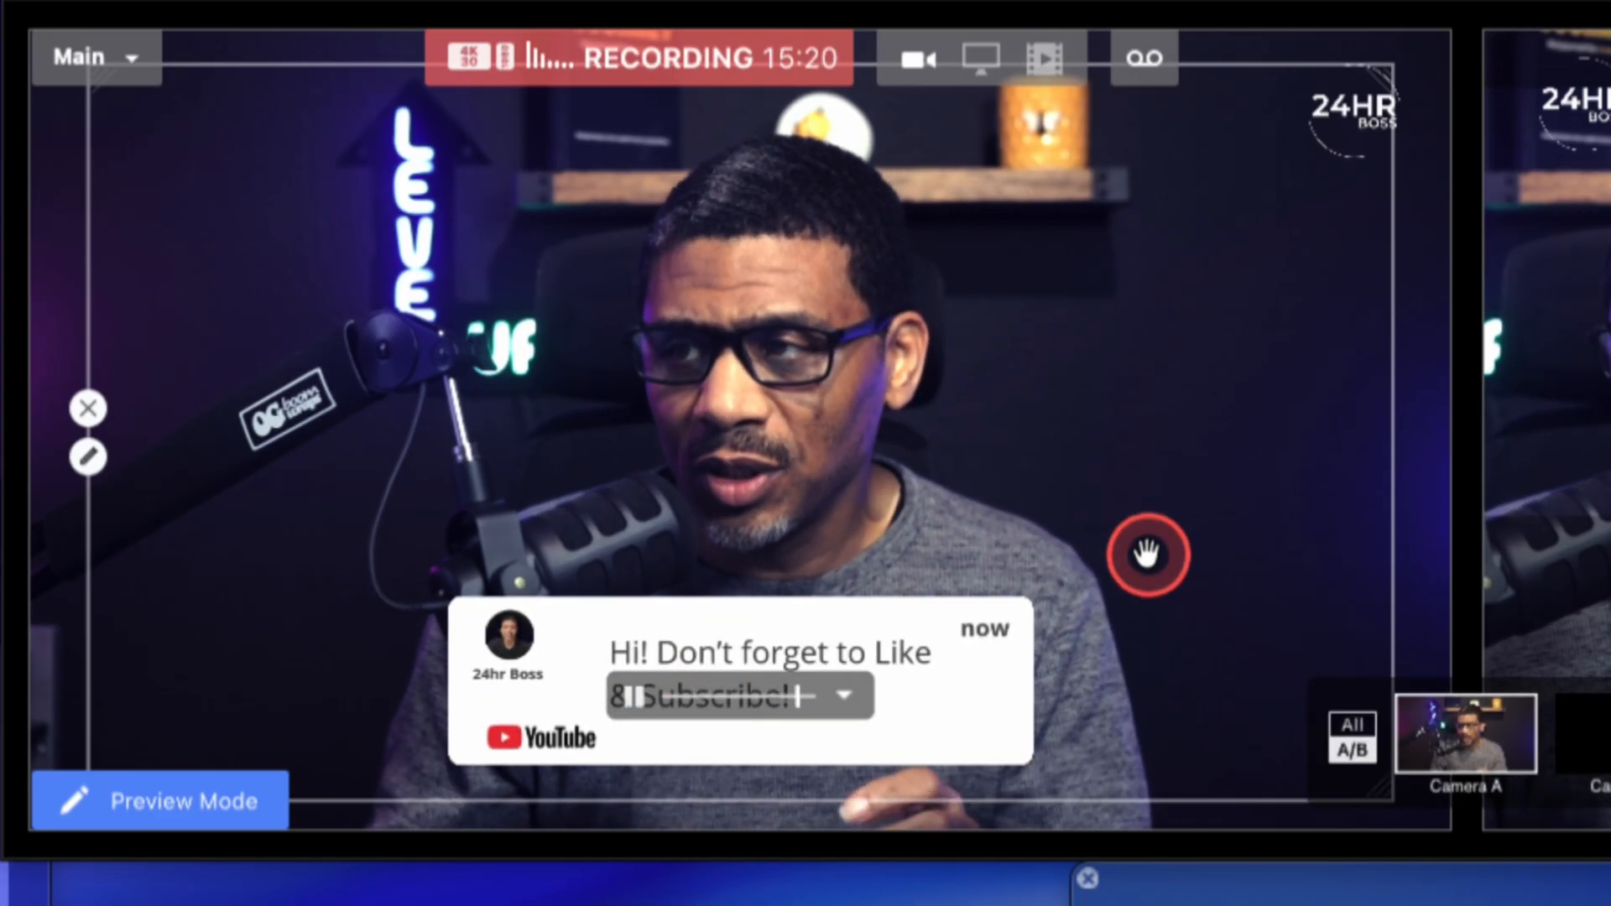
# Review the CTA overlay's playback options for auto-play, start position and finish behavior.
pyautogui.click(864, 695)
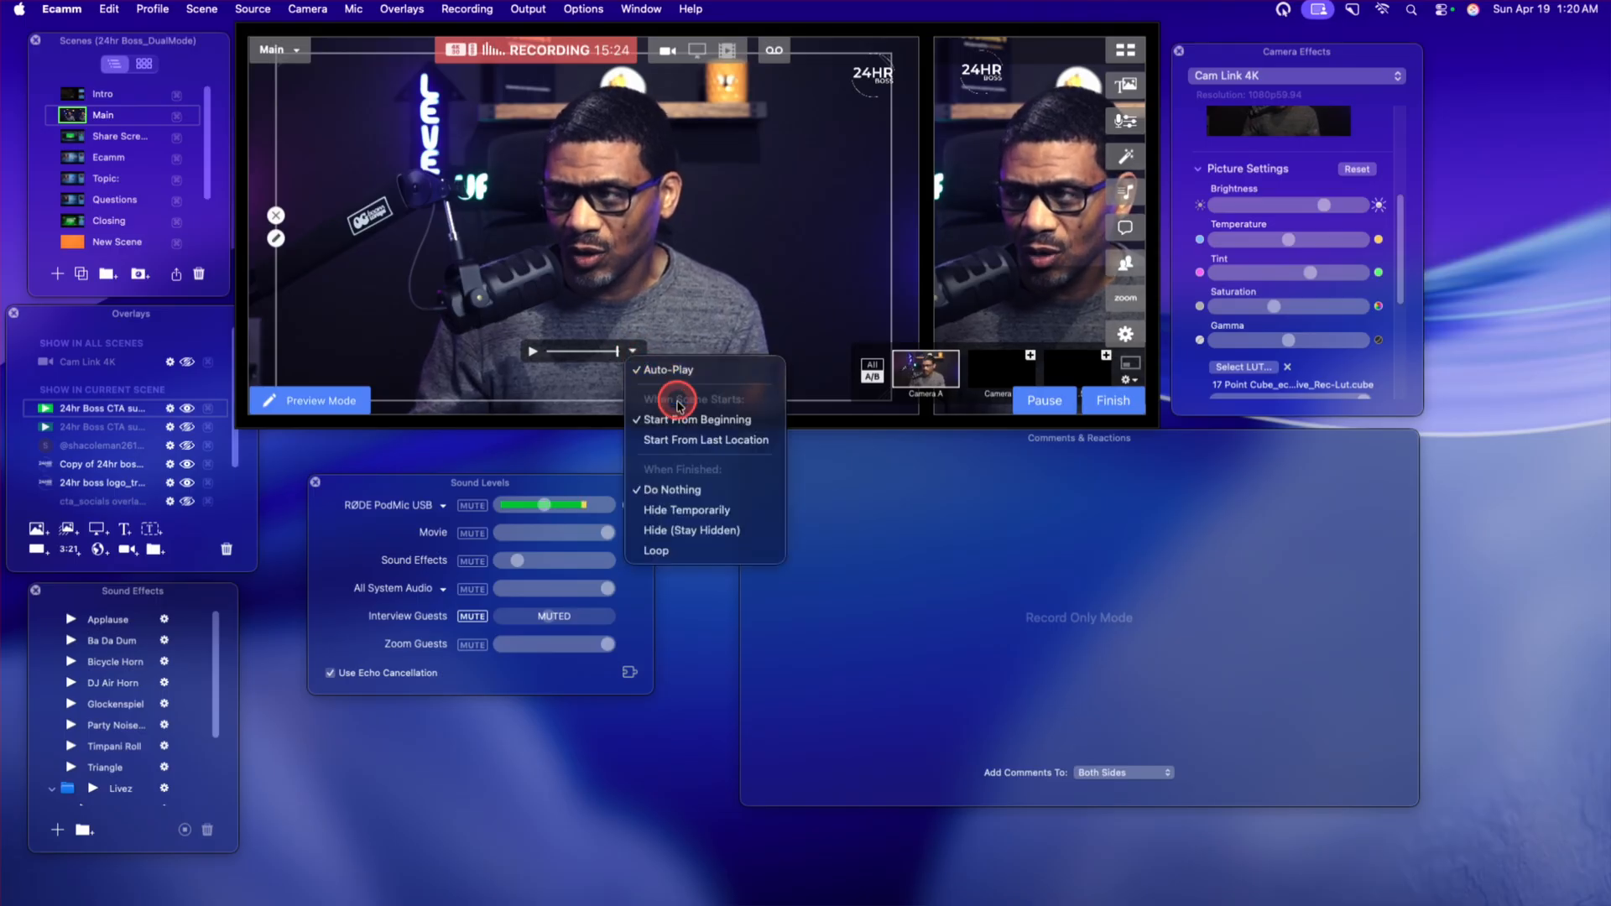
pyautogui.click(631, 293)
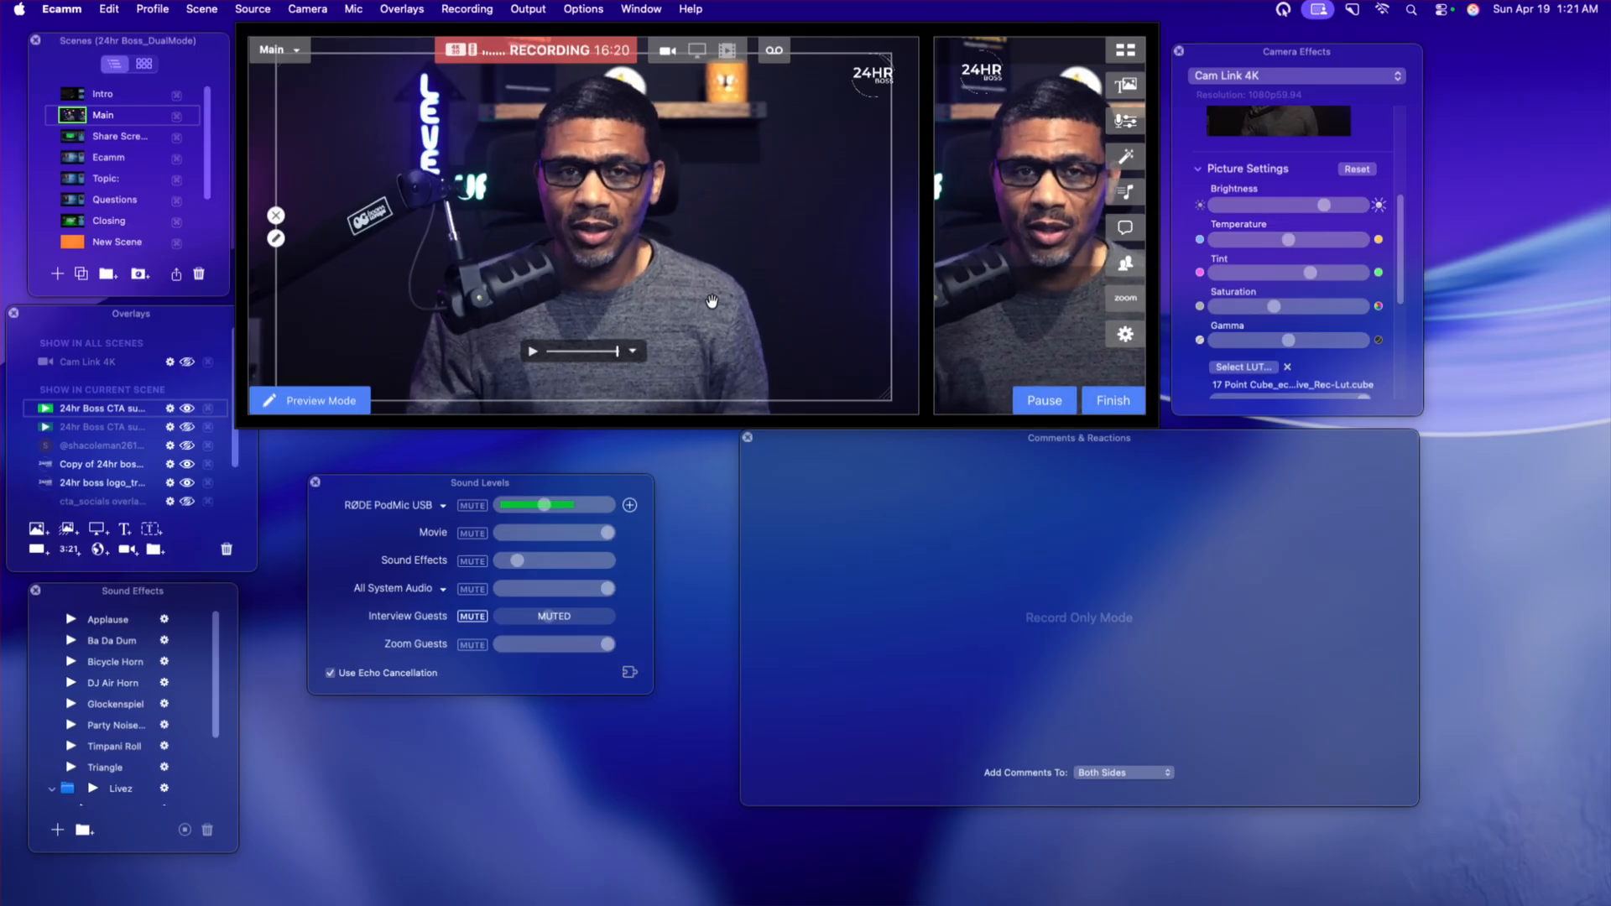
pyautogui.click(691, 236)
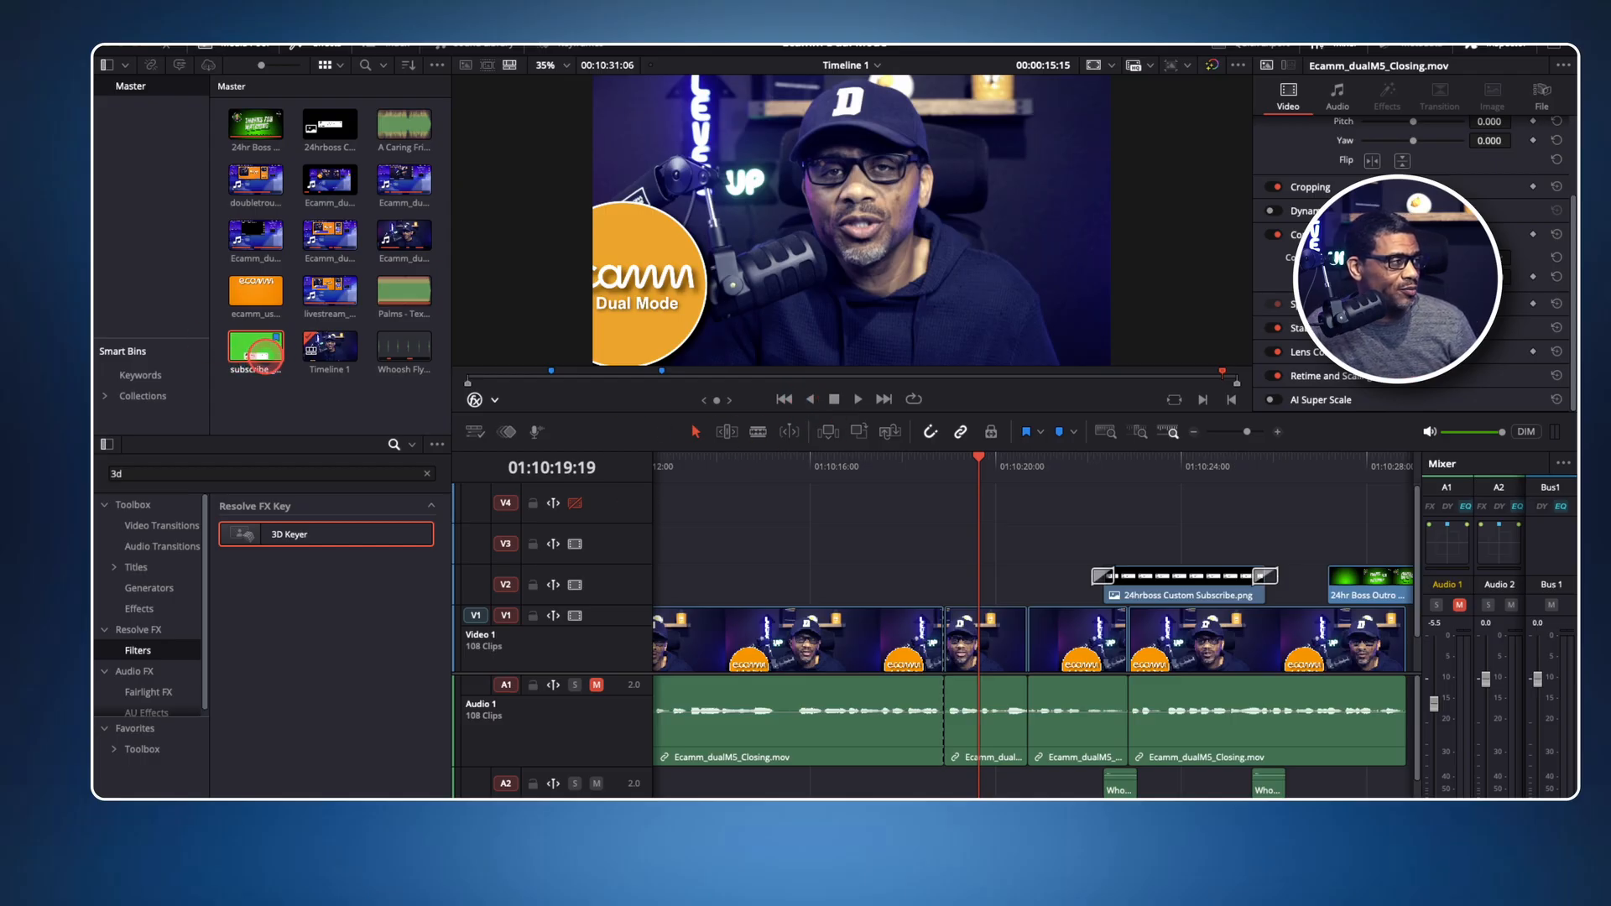
# In DaVinci Resolve, open subscribe _test (1).mp4 from the media pool and place it on track V3 at about 01:10:15:08.
pyautogui.doubleClick(259, 351)
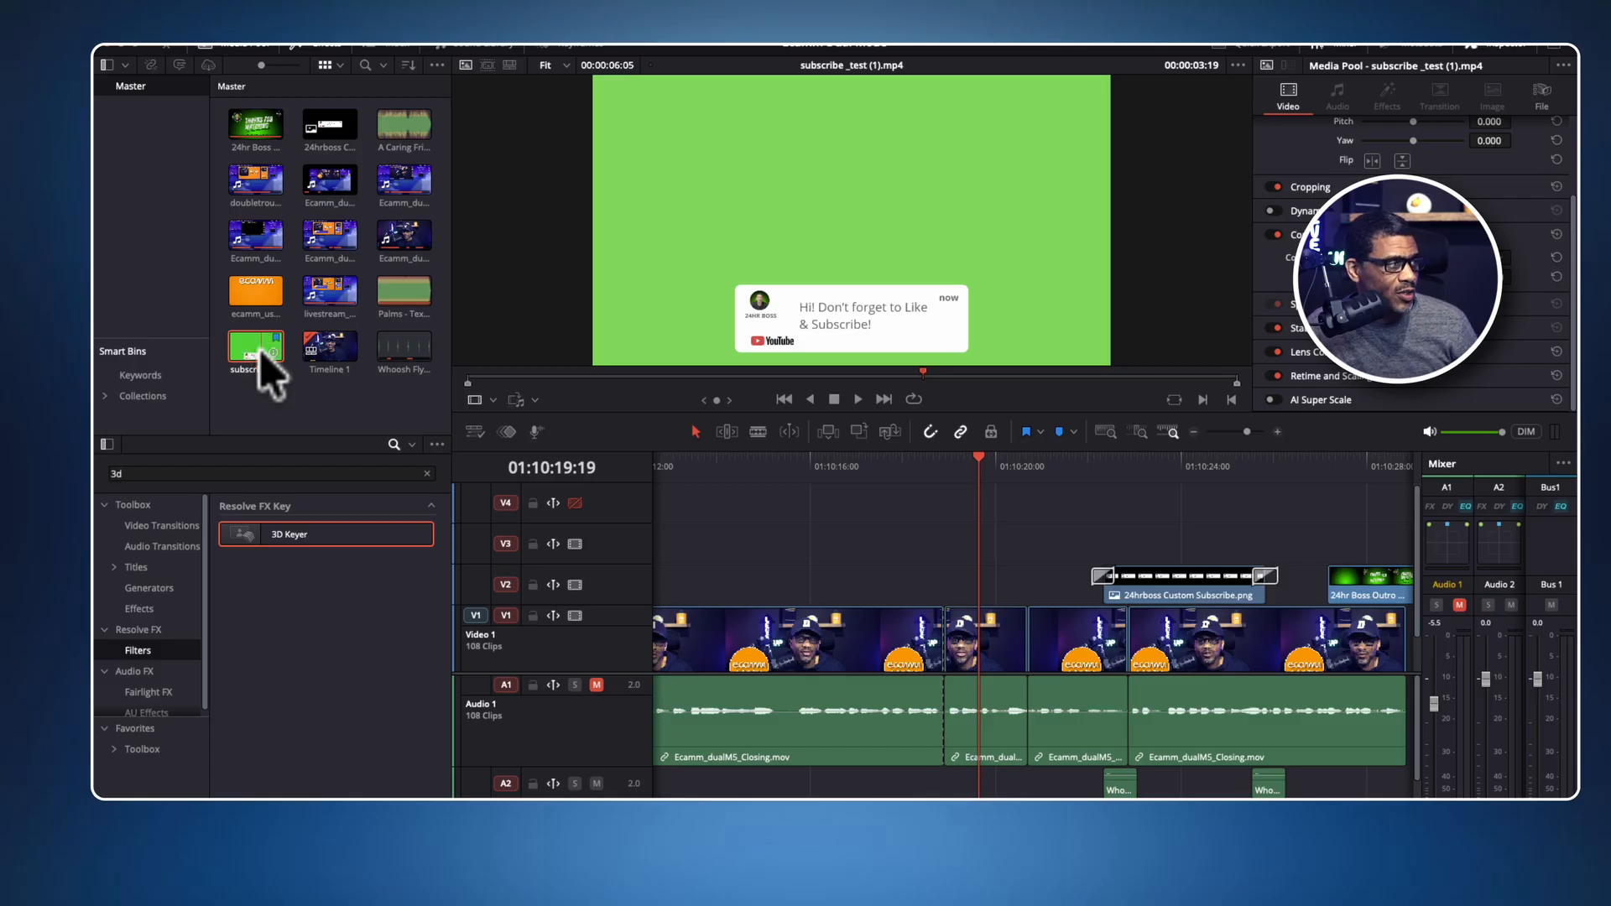
pyautogui.click(257, 352)
pyautogui.moveTo(257, 352); pyautogui.dragTo(775, 542)
# Play the timeline from 01:10:22:02 through the existing 24hrboss Custom Subscribe.png overlay on track V2.
pyautogui.click(1001, 461)
pyautogui.moveTo(1001, 461); pyautogui.dragTo(1091, 460)
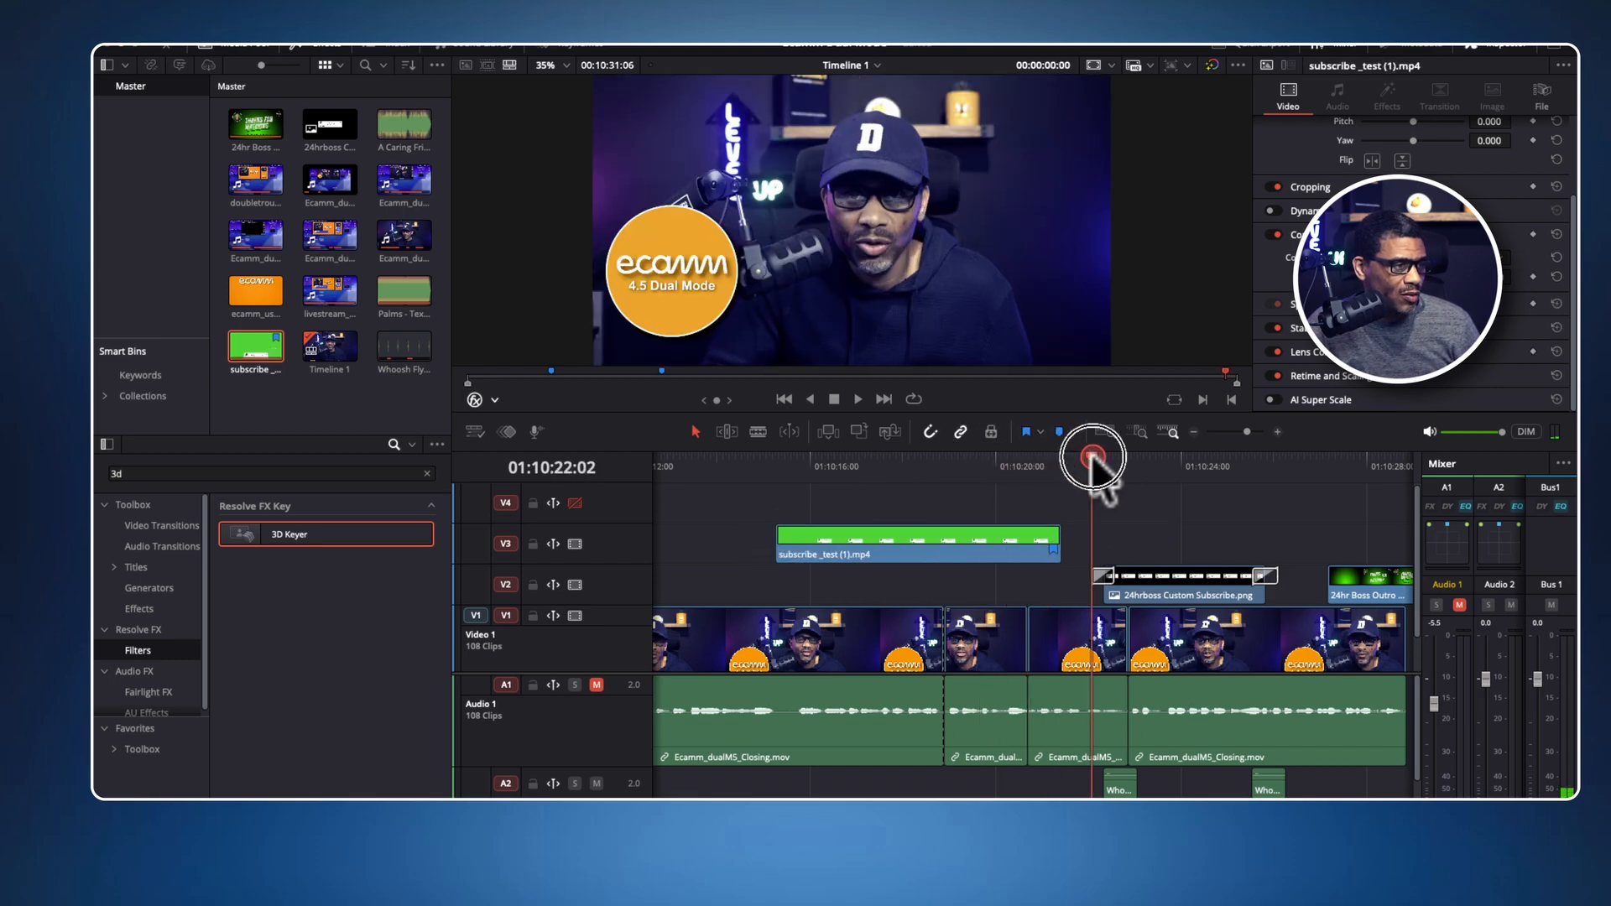
pyautogui.click(856, 399)
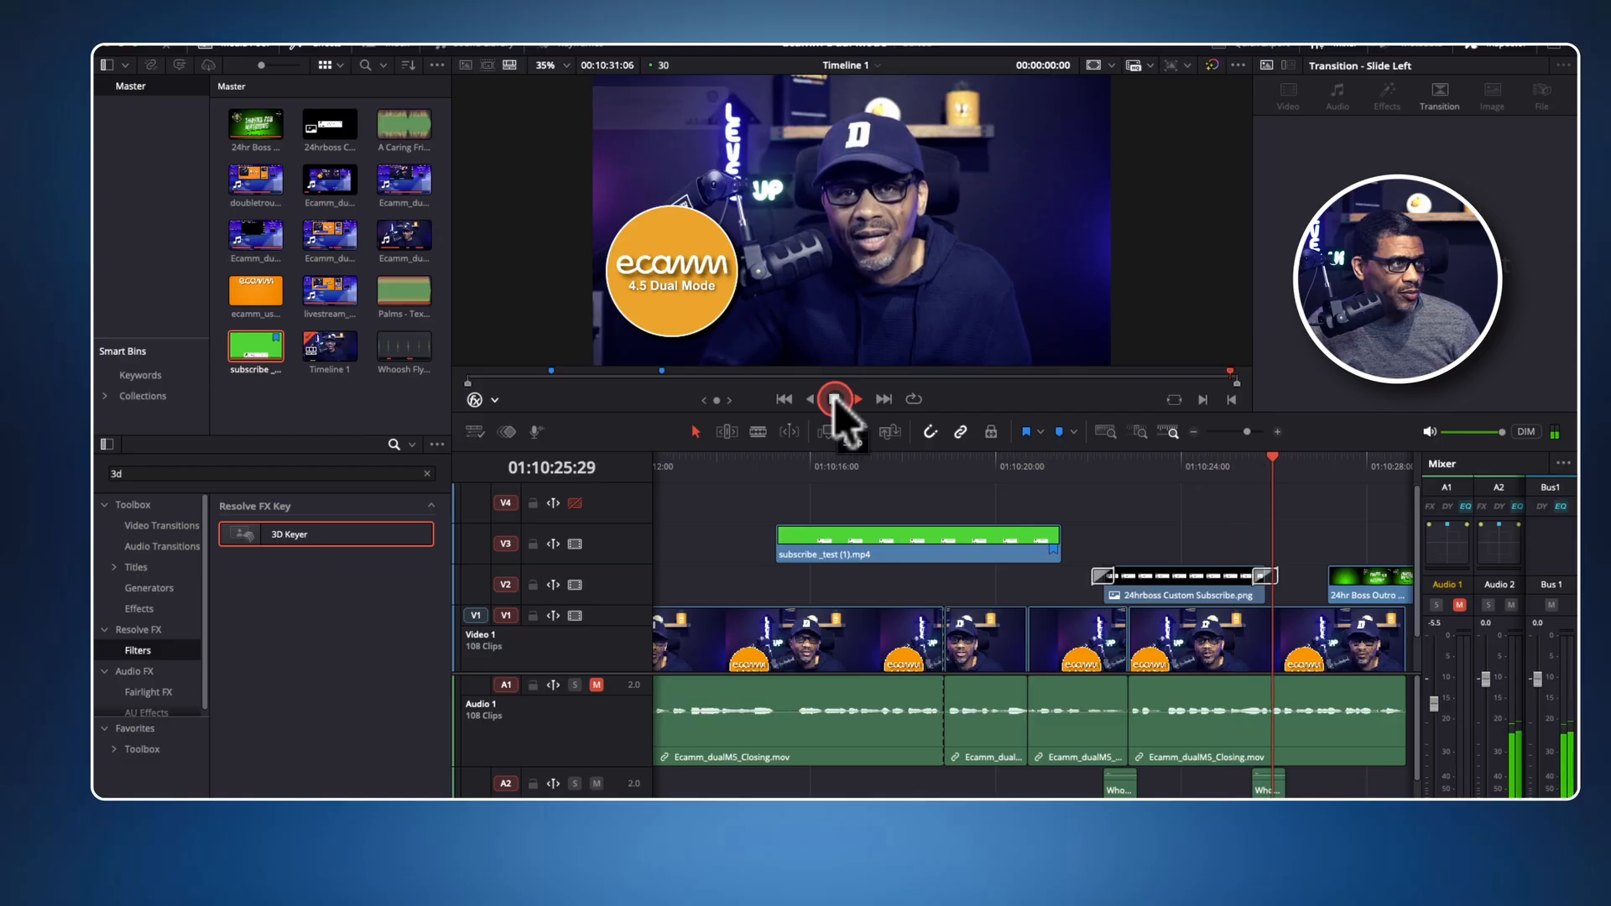
pyautogui.click(835, 401)
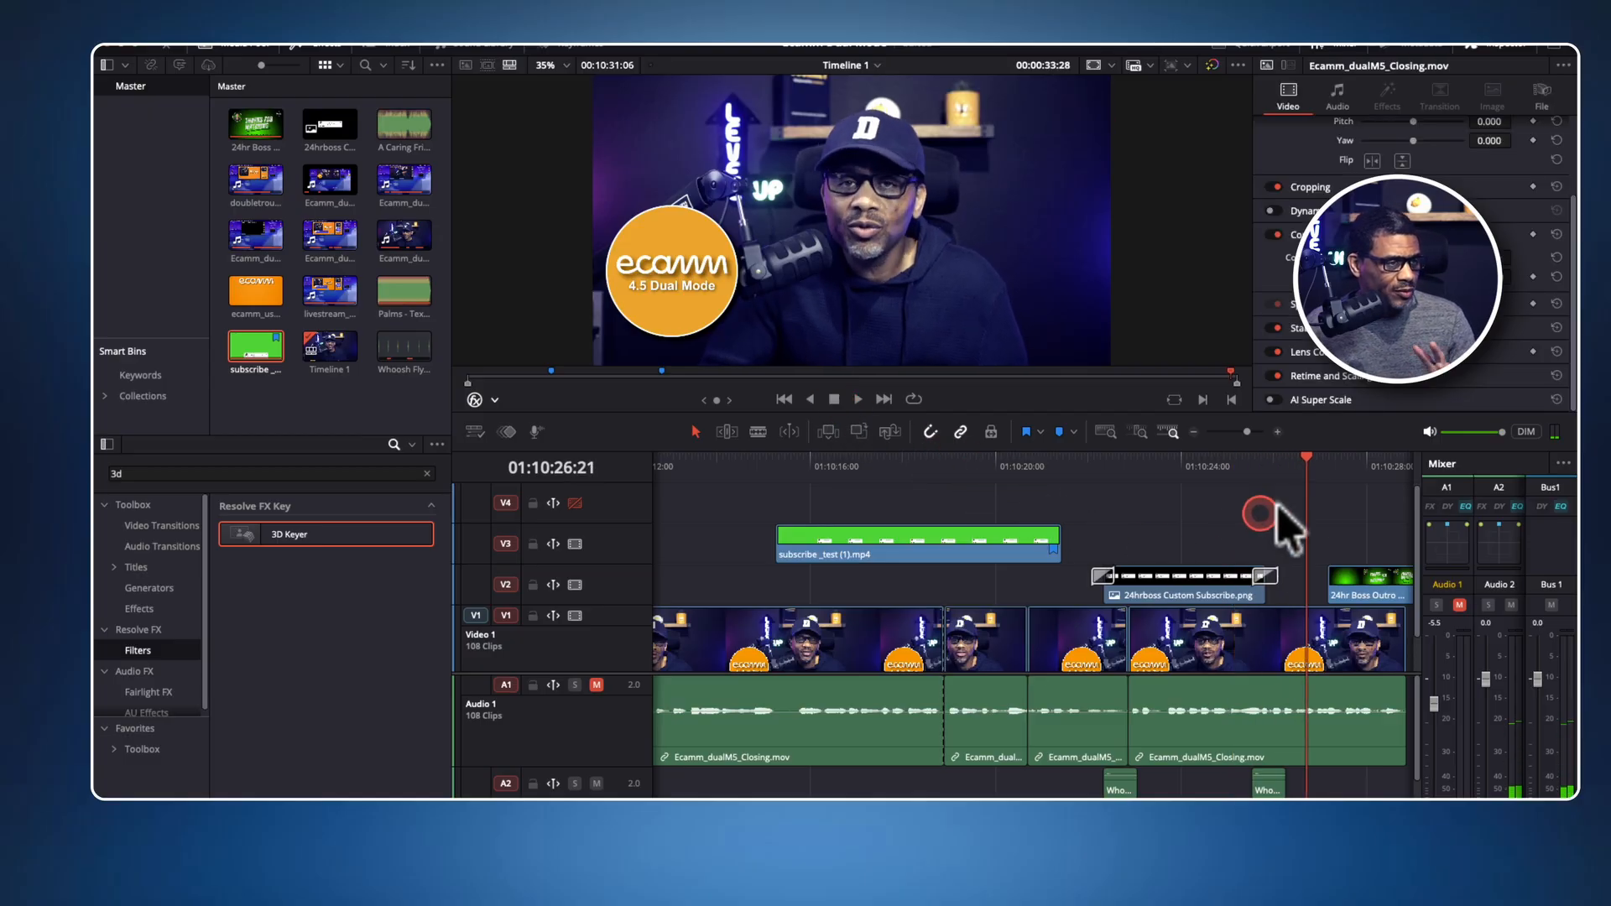
# Apply the 3D Keyer filter to the subscribe _test (1).mp4 clip on V3 and sample its green background to key it out.
pyautogui.moveTo(1302, 466); pyautogui.dragTo(777, 484)
pyautogui.click(954, 537)
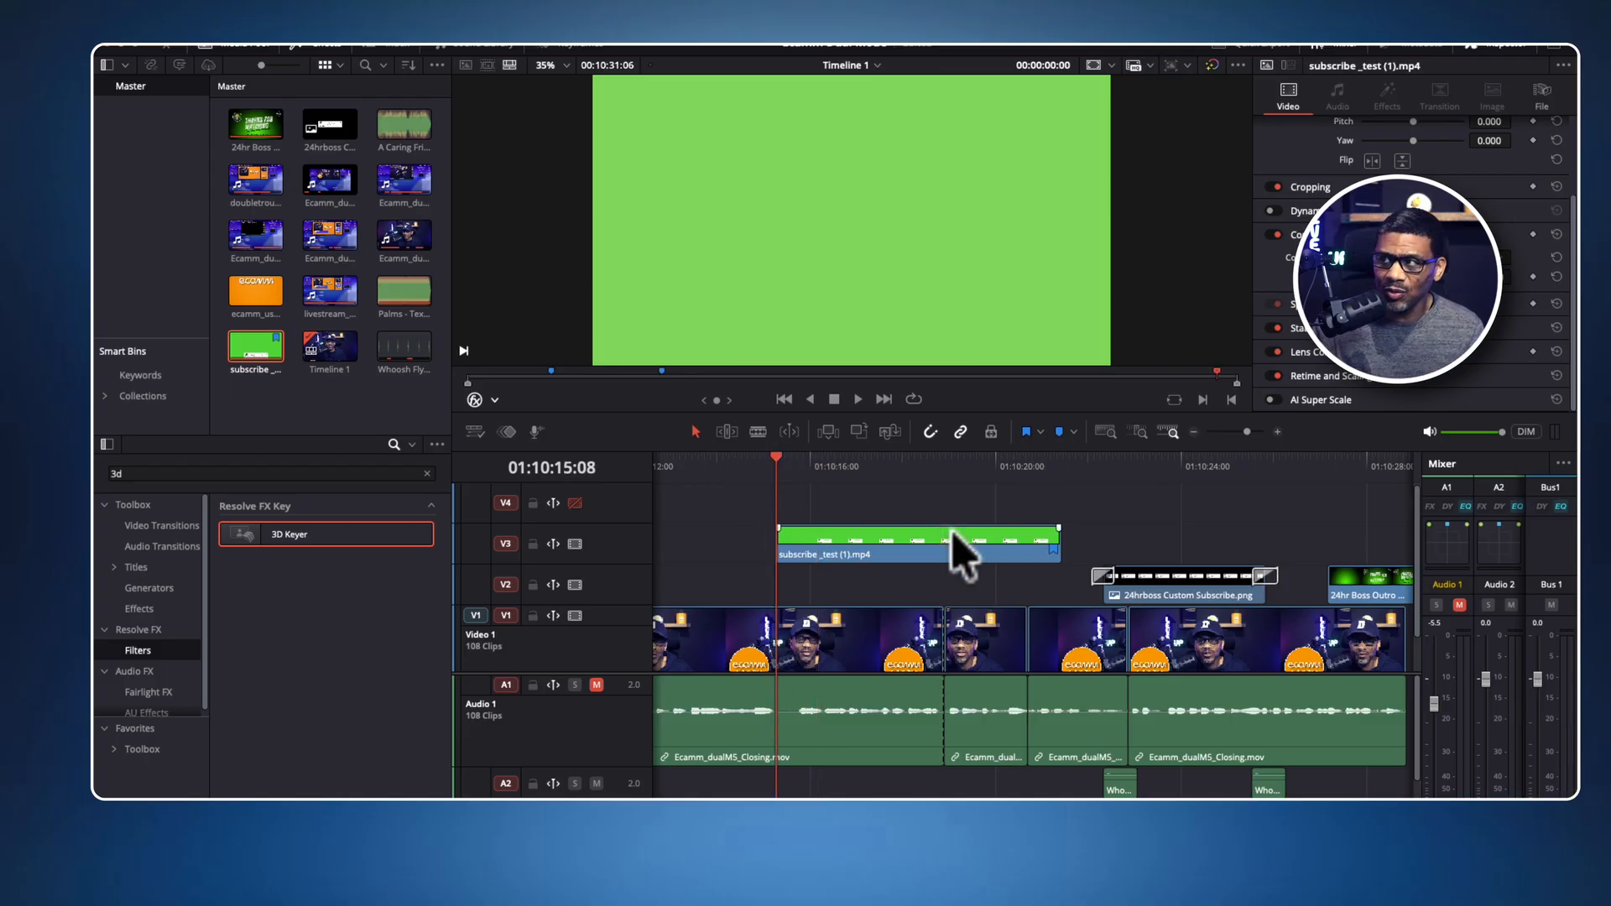
pyautogui.click(392, 543)
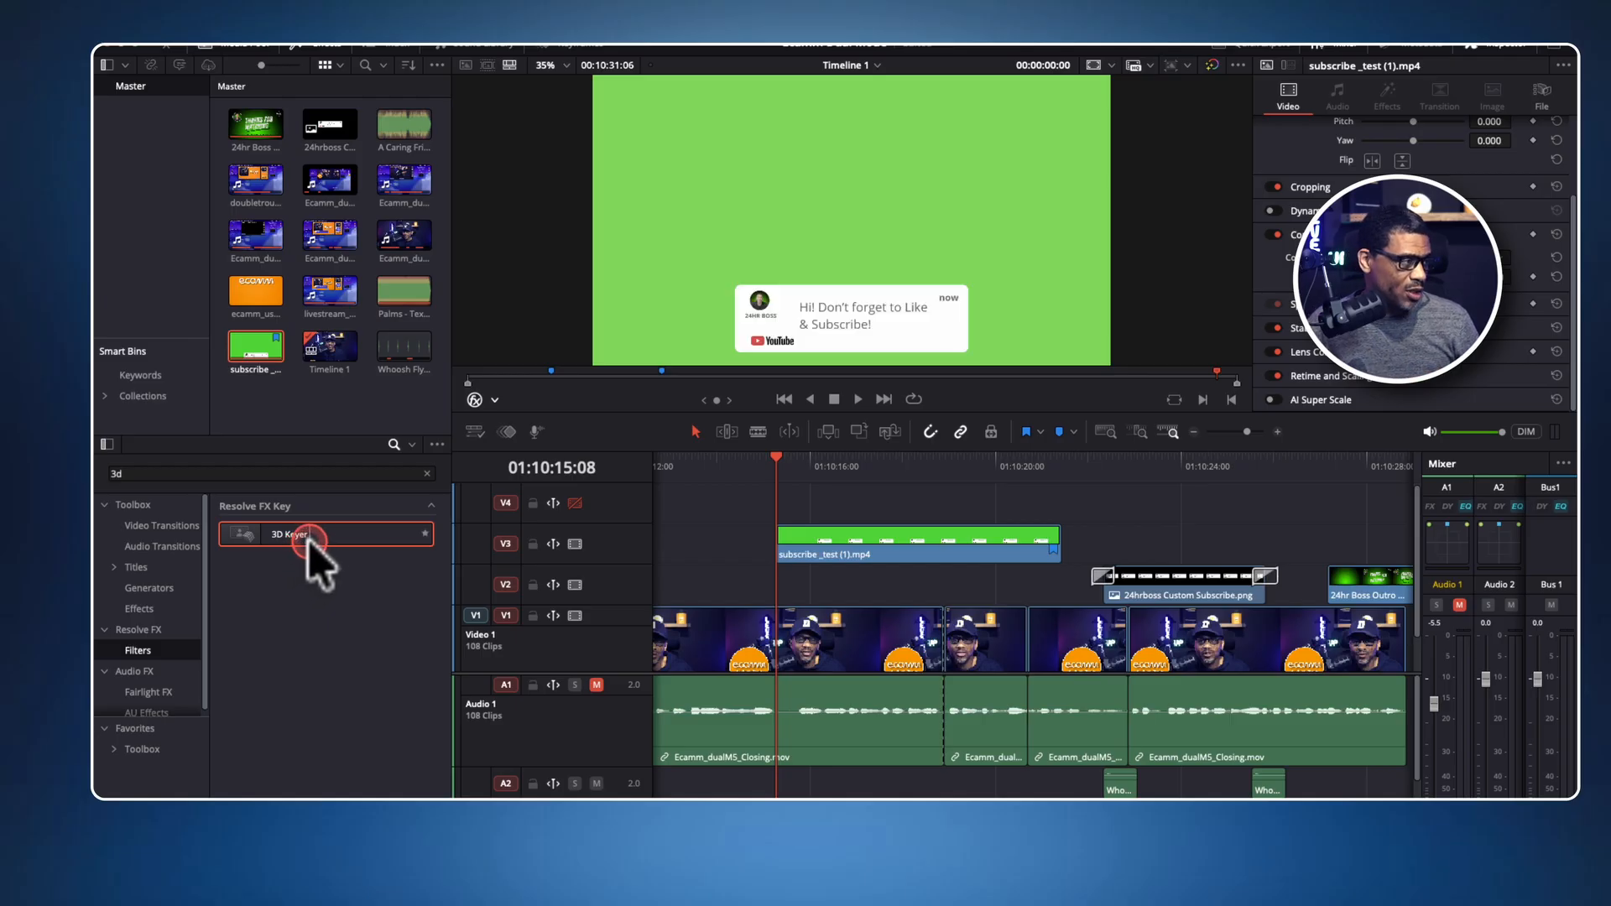
pyautogui.moveTo(321, 545); pyautogui.dragTo(773, 545)
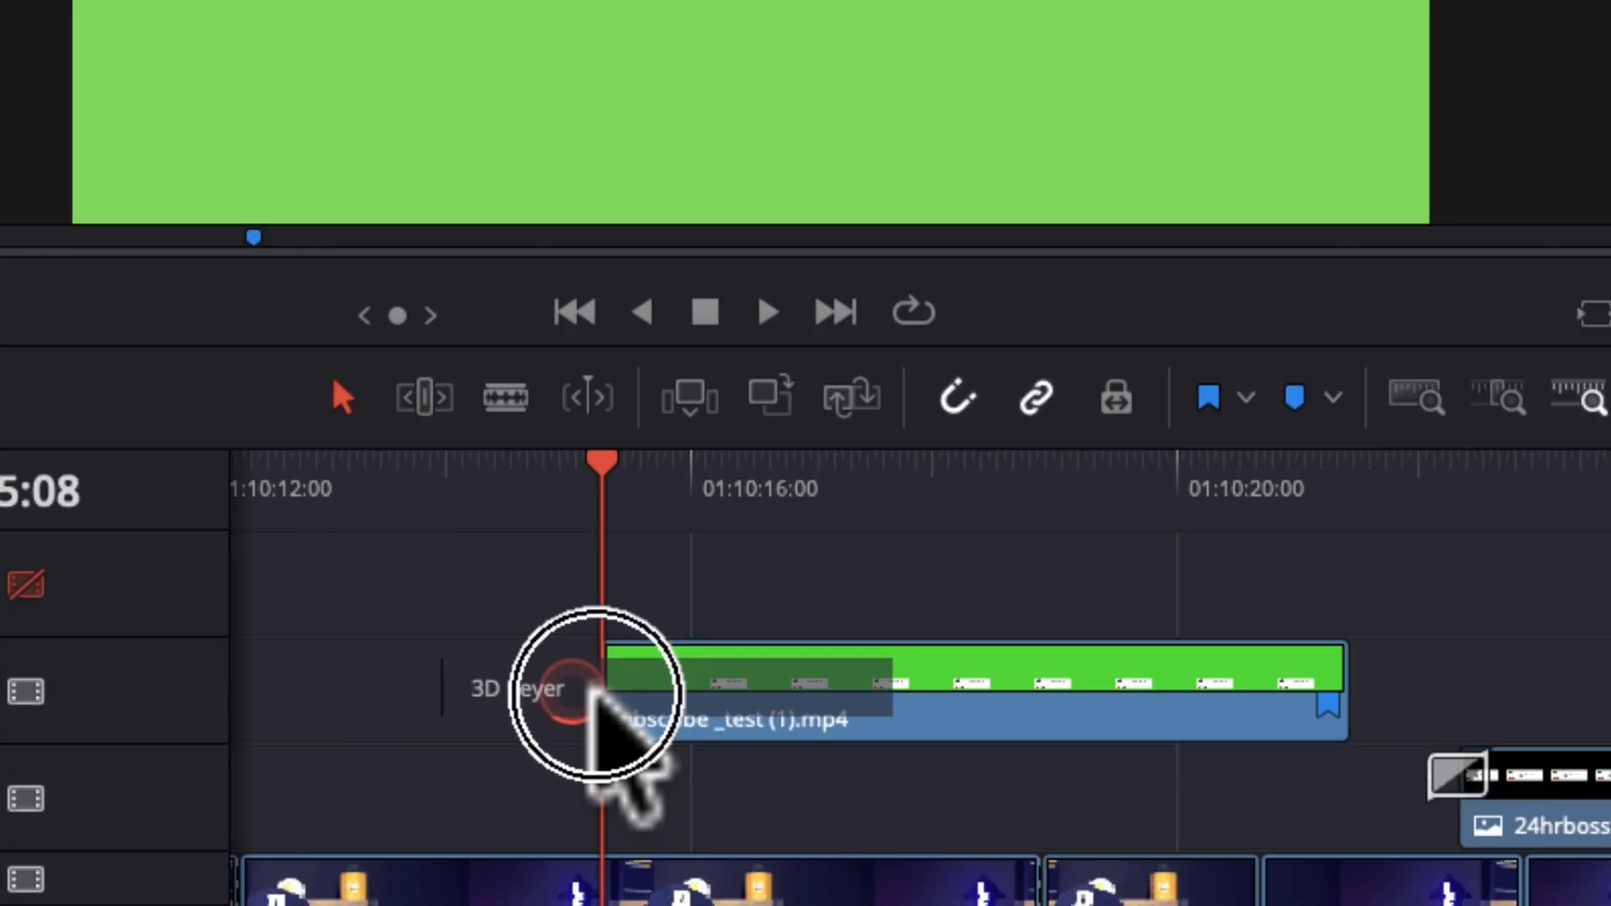
pyautogui.moveTo(596, 692); pyautogui.dragTo(924, 676)
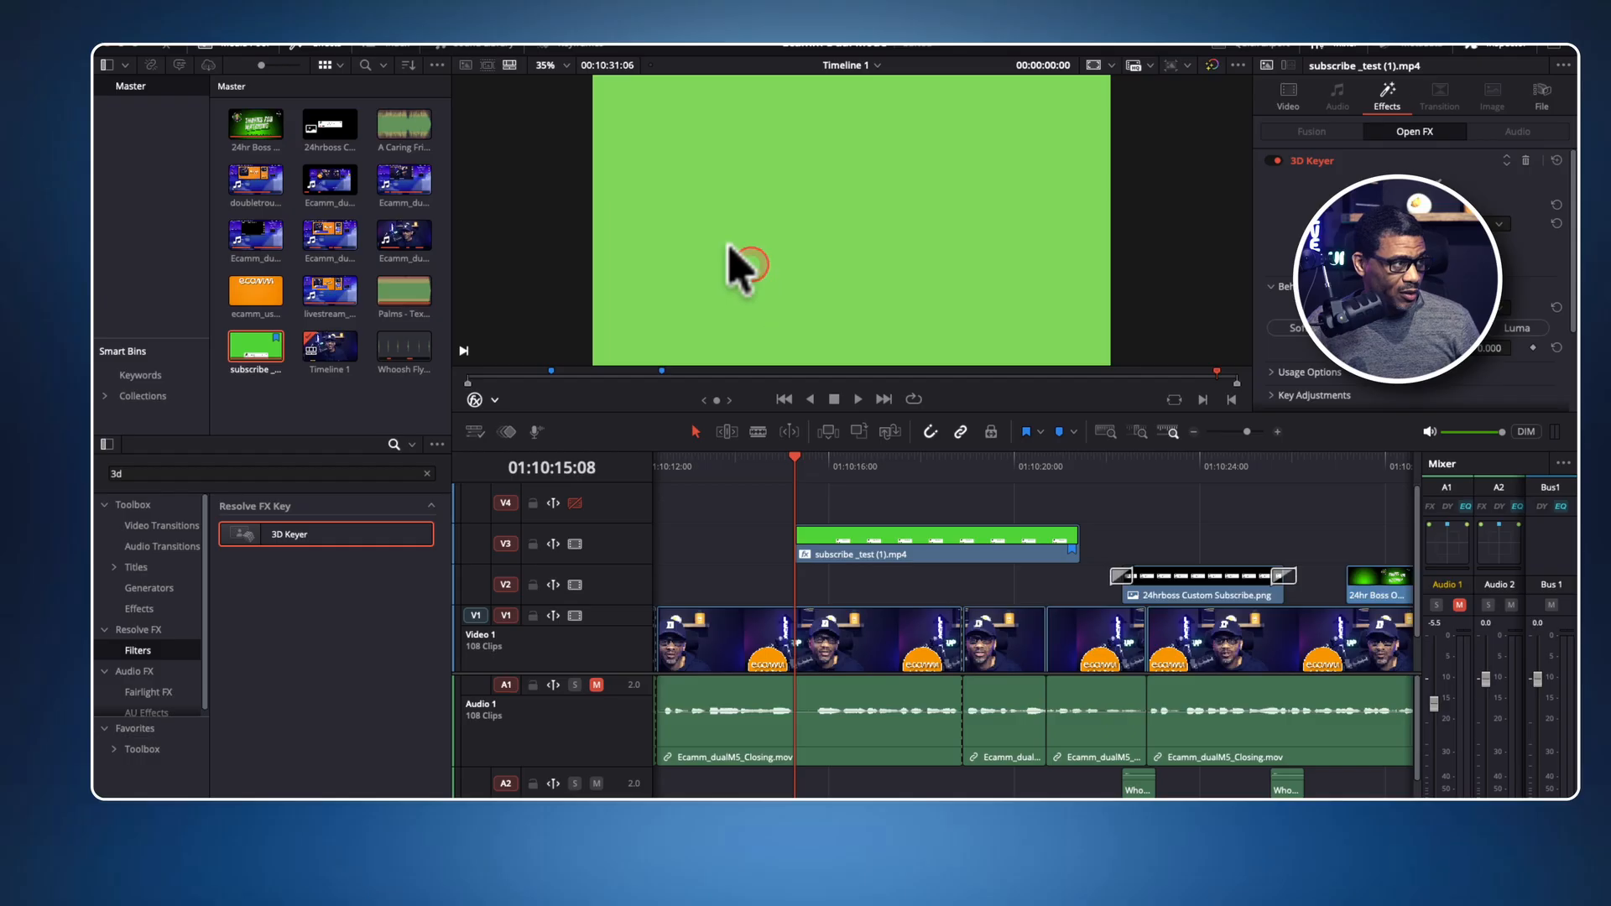
pyautogui.moveTo(694, 255)
pyautogui.mouseDown()
pyautogui.moveTo(728, 285)
pyautogui.moveTo(856, 281)
pyautogui.moveTo(908, 310)
pyautogui.moveTo(957, 288)
pyautogui.mouseUp()
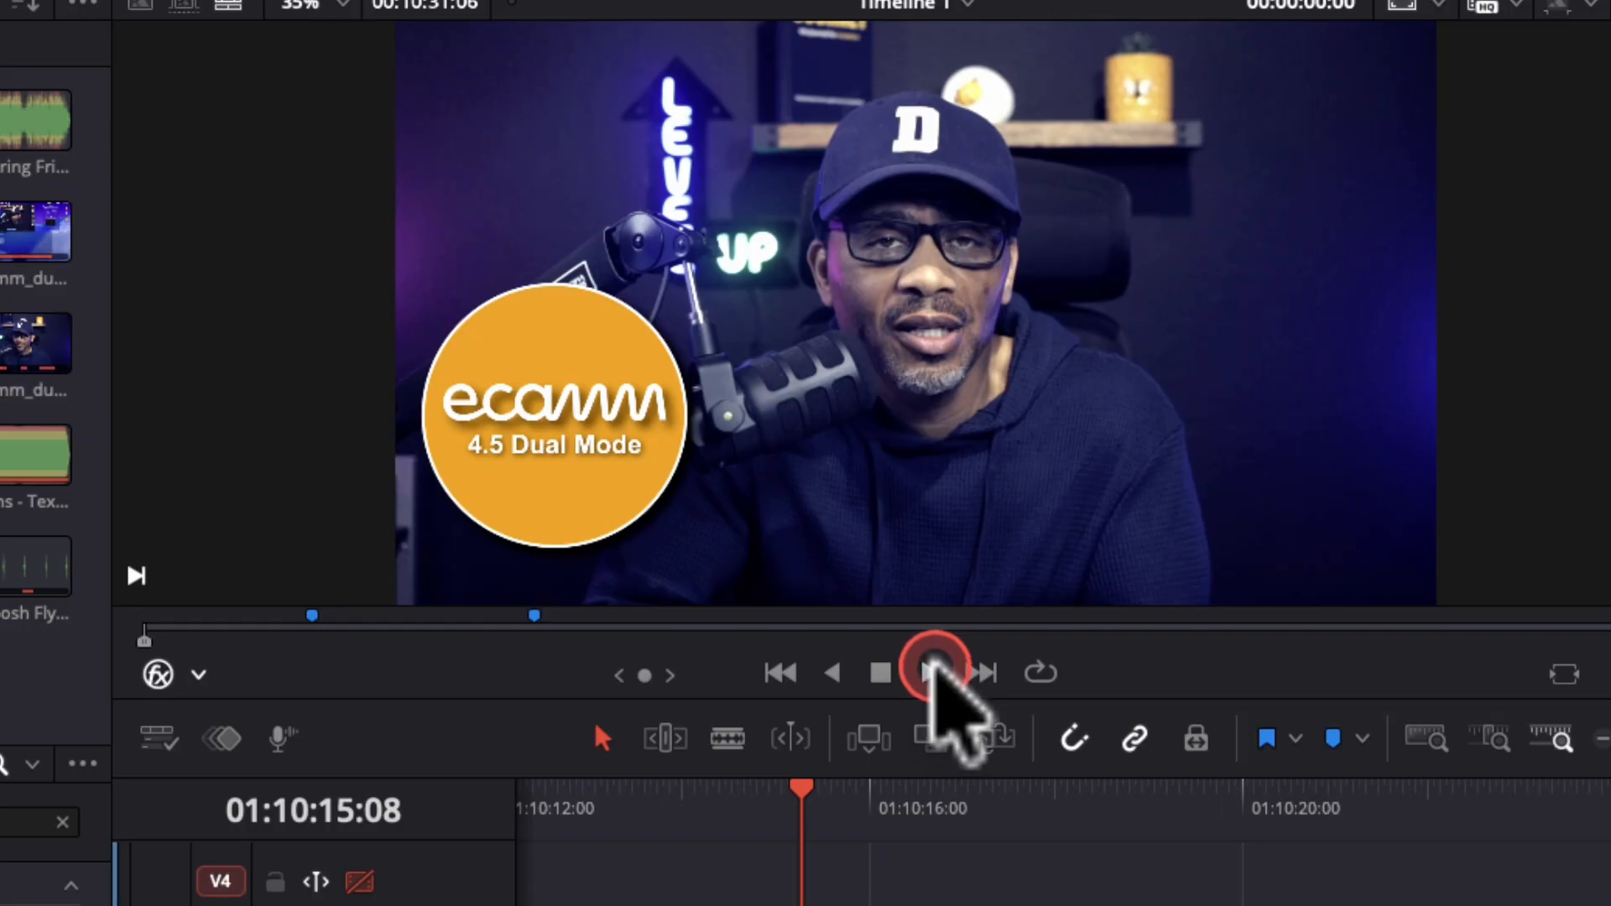
# Play the keyed subscribe _test (1).mp4 clip from its start over the camera footage.
pyautogui.click(856, 400)
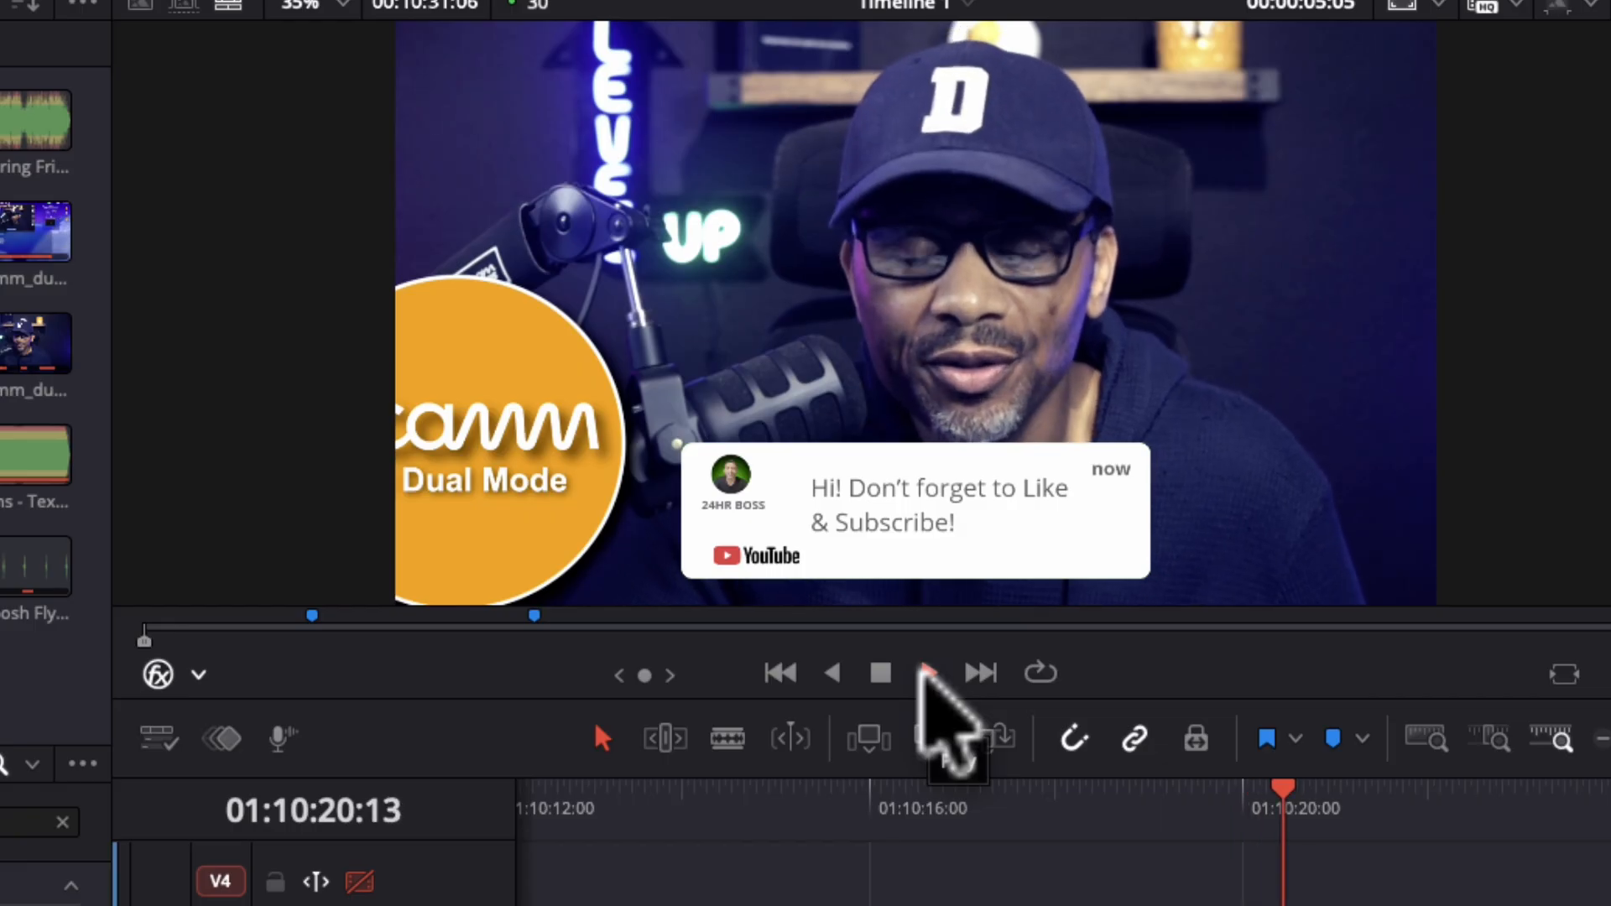
pyautogui.click(917, 678)
pyautogui.click(881, 676)
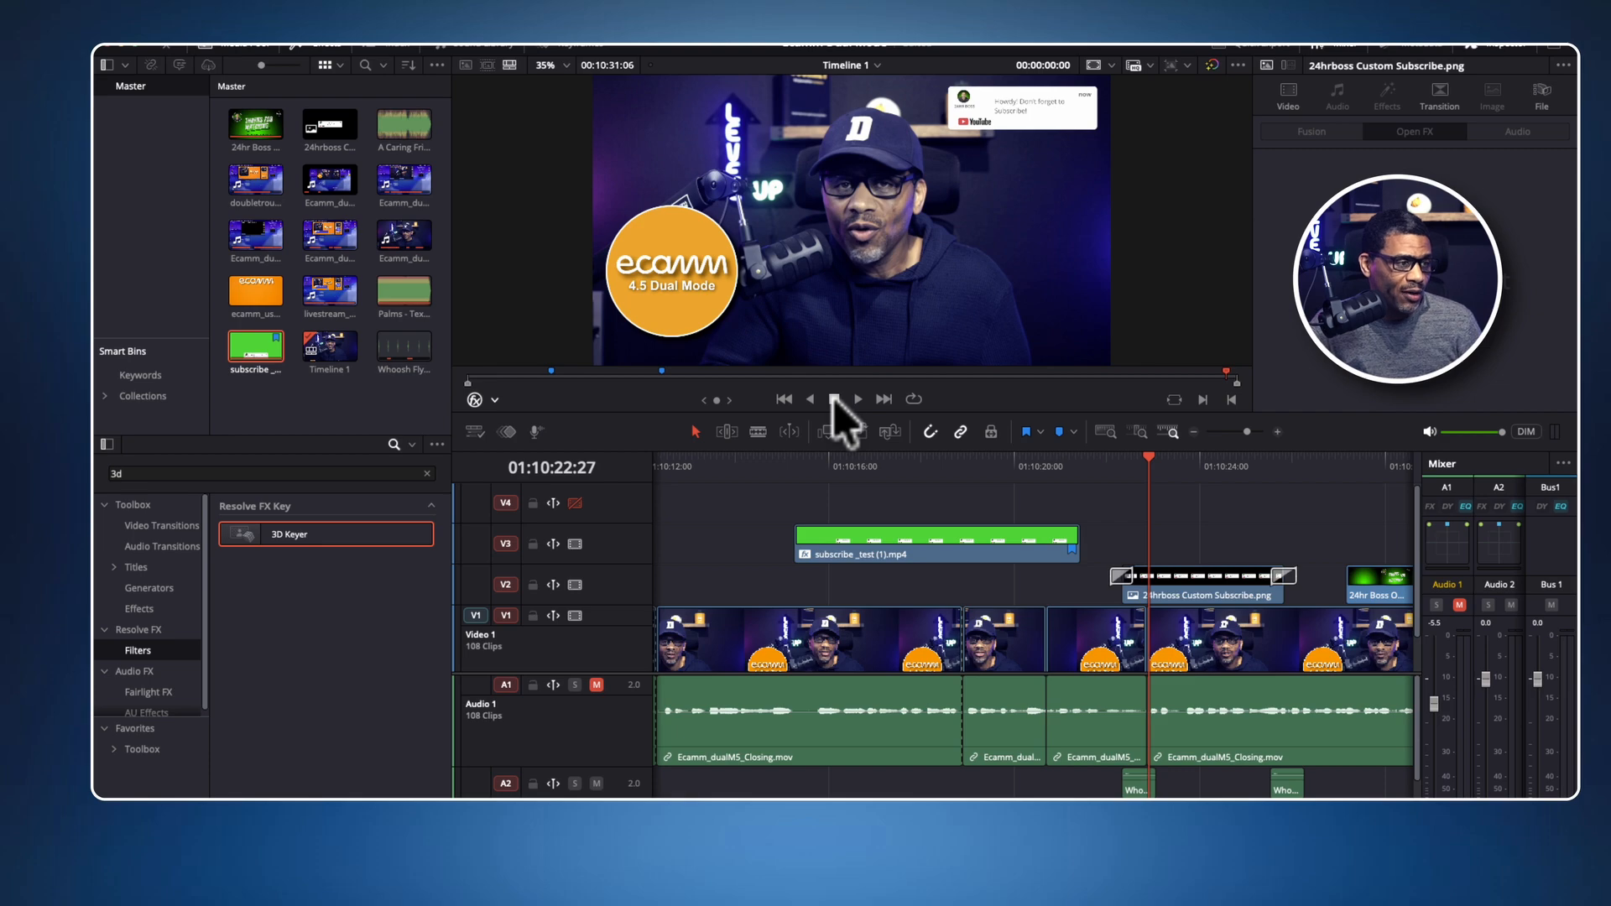
# Return the playhead to 01:10:22:02 and replay the 24hrboss Custom Subscribe.png overlay with its slide transitions.
pyautogui.click(1149, 456)
pyautogui.moveTo(1149, 455); pyautogui.dragTo(1110, 458)
pyautogui.click(1123, 576)
pyautogui.click(898, 407)
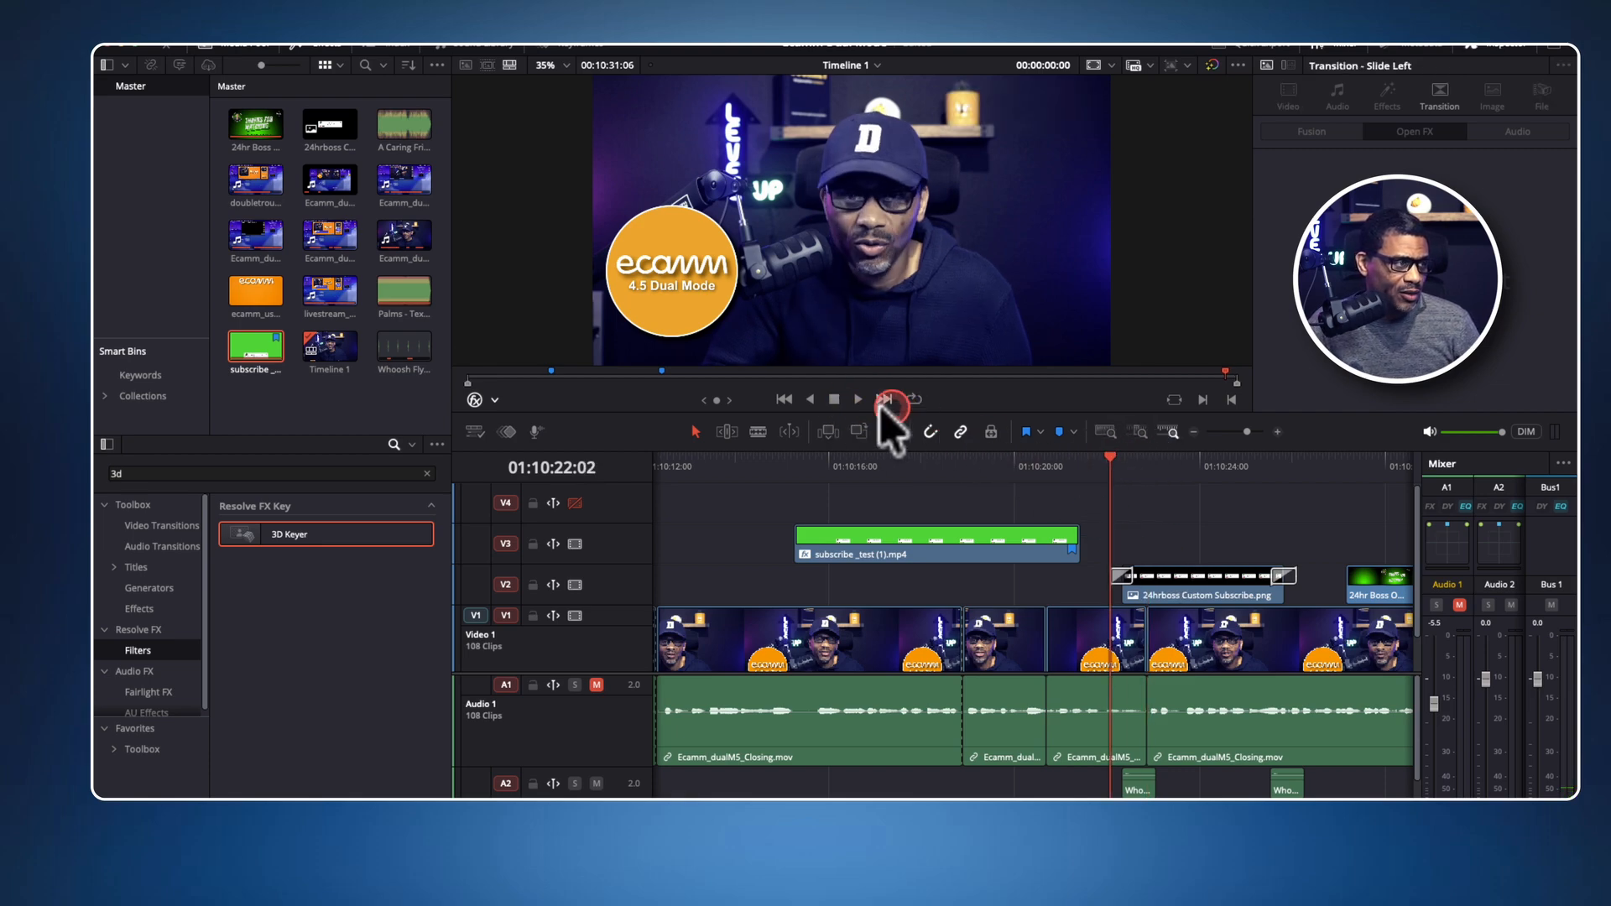
pyautogui.click(846, 400)
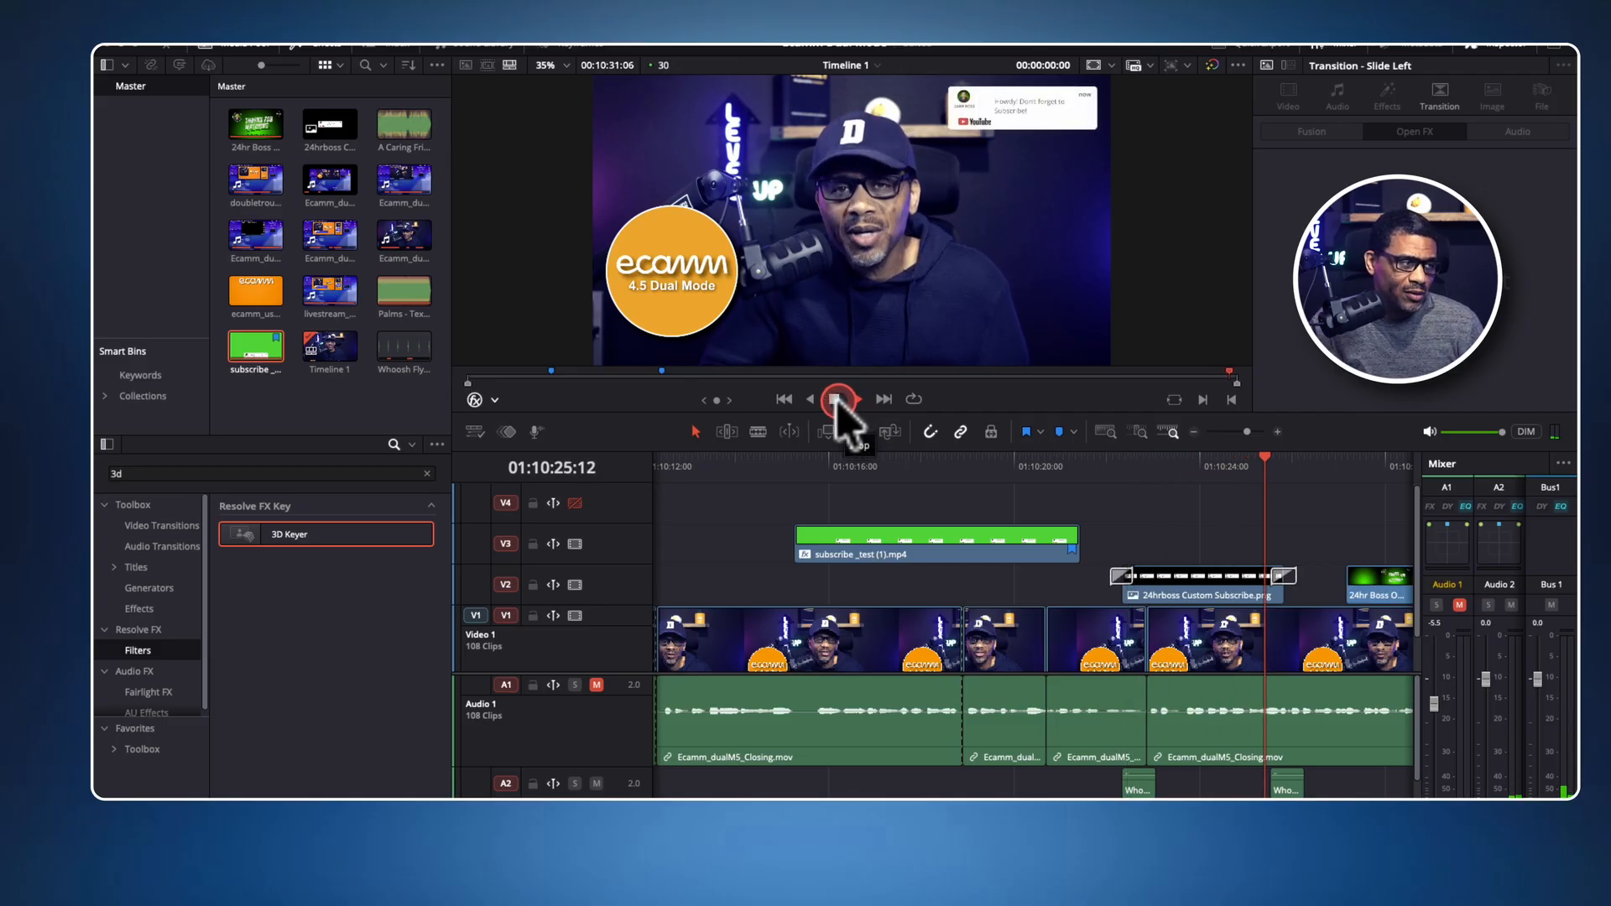
pyautogui.click(835, 399)
pyautogui.click(969, 478)
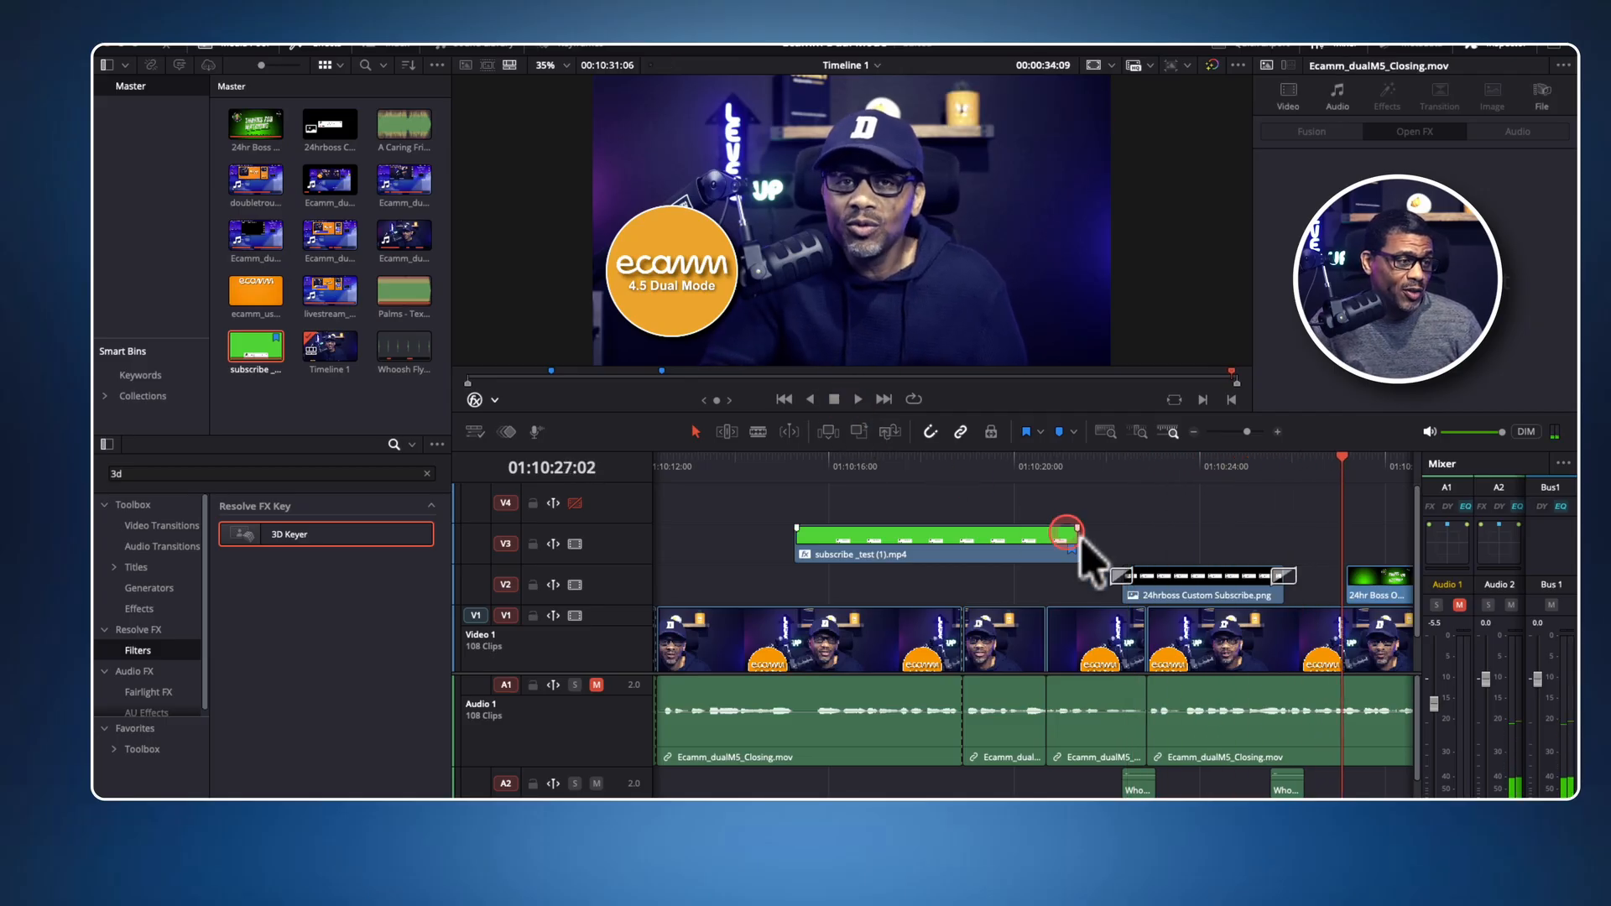
pyautogui.click(1161, 467)
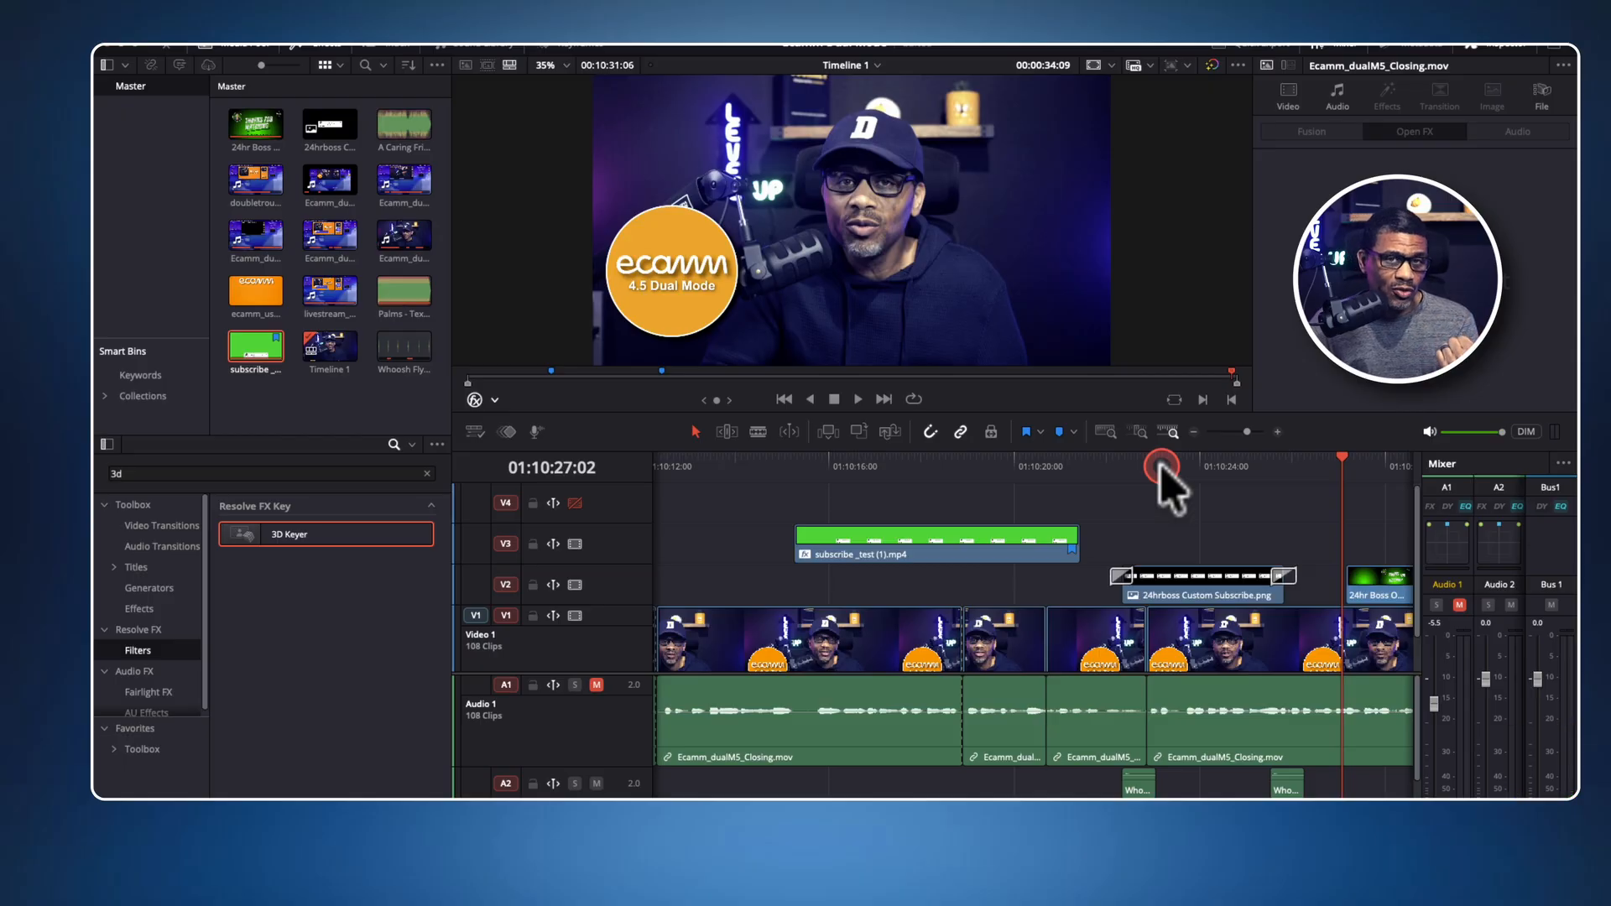
pyautogui.click(1161, 467)
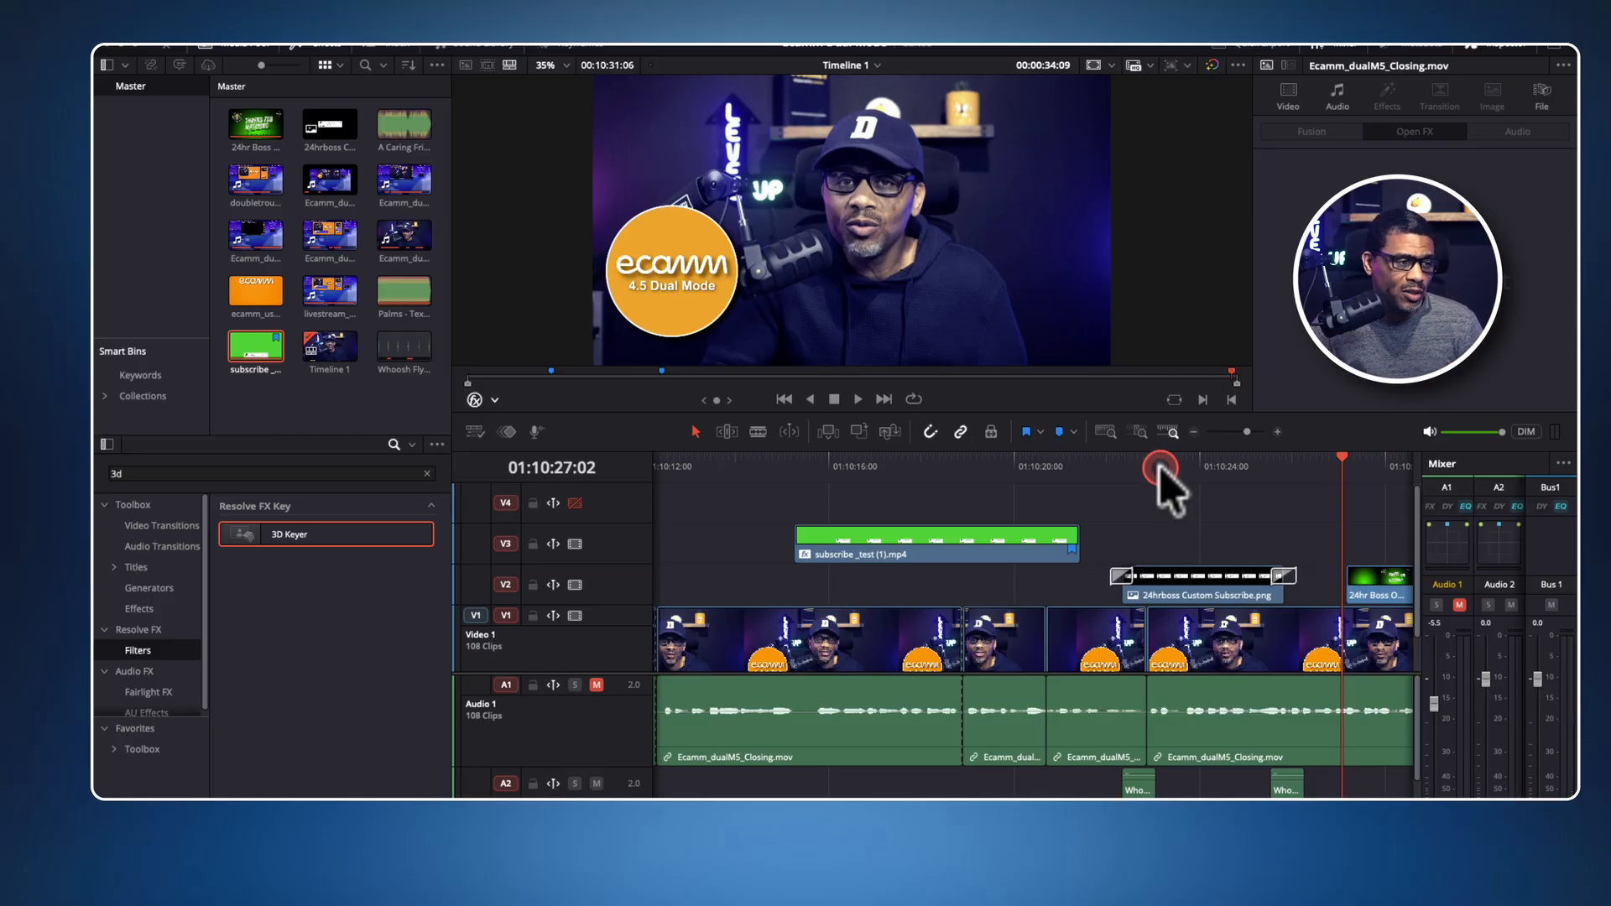
pyautogui.click(1202, 582)
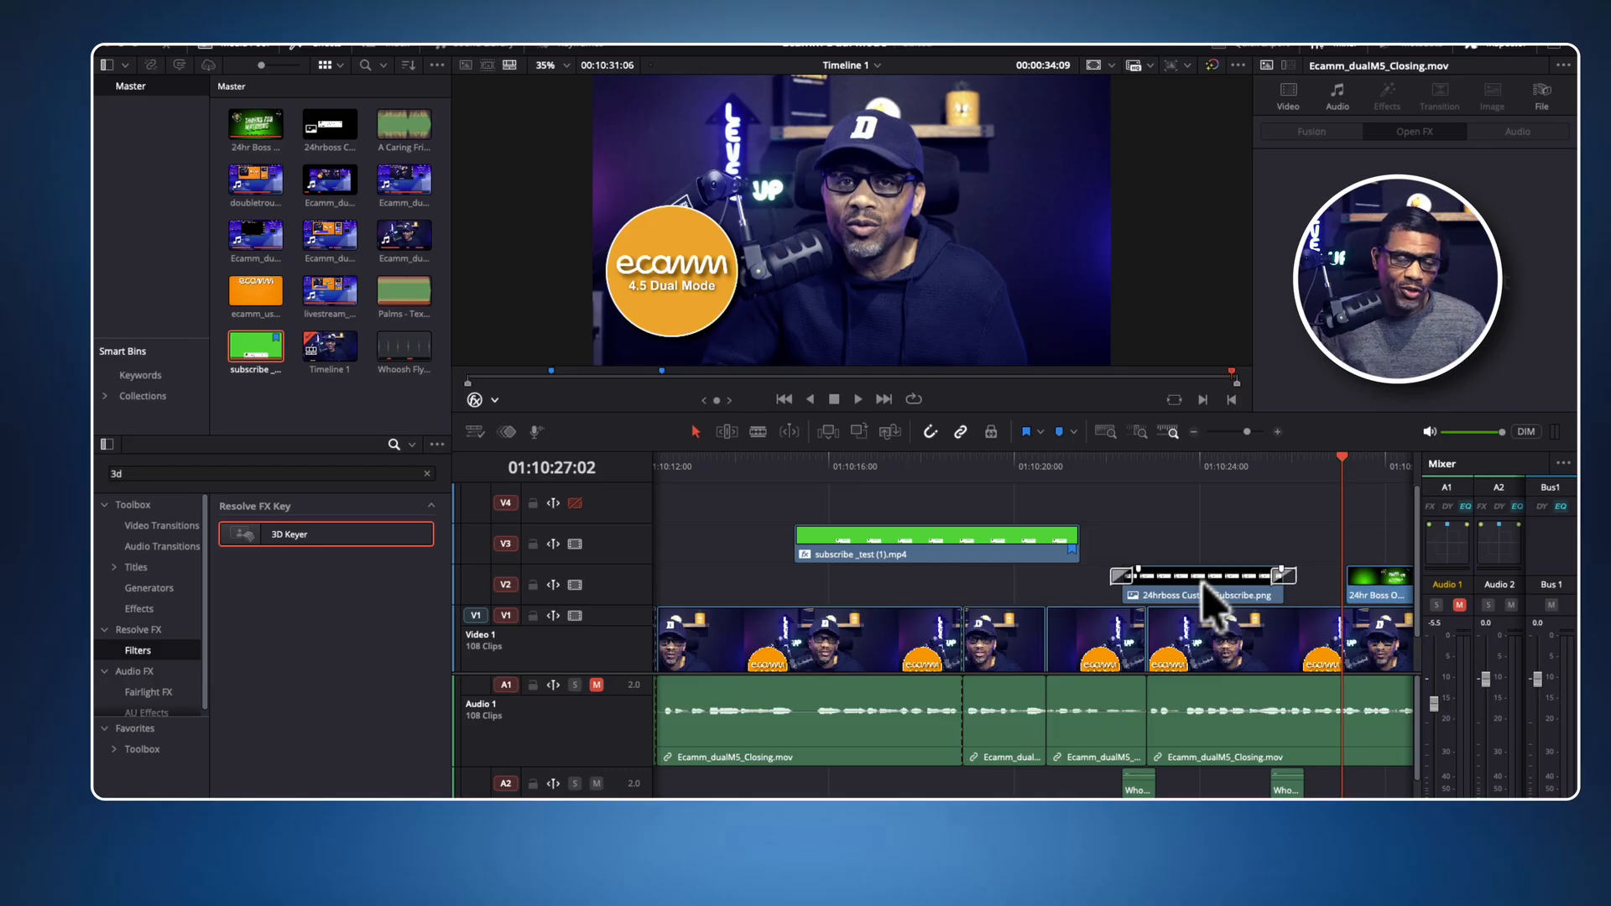
pyautogui.click(1204, 580)
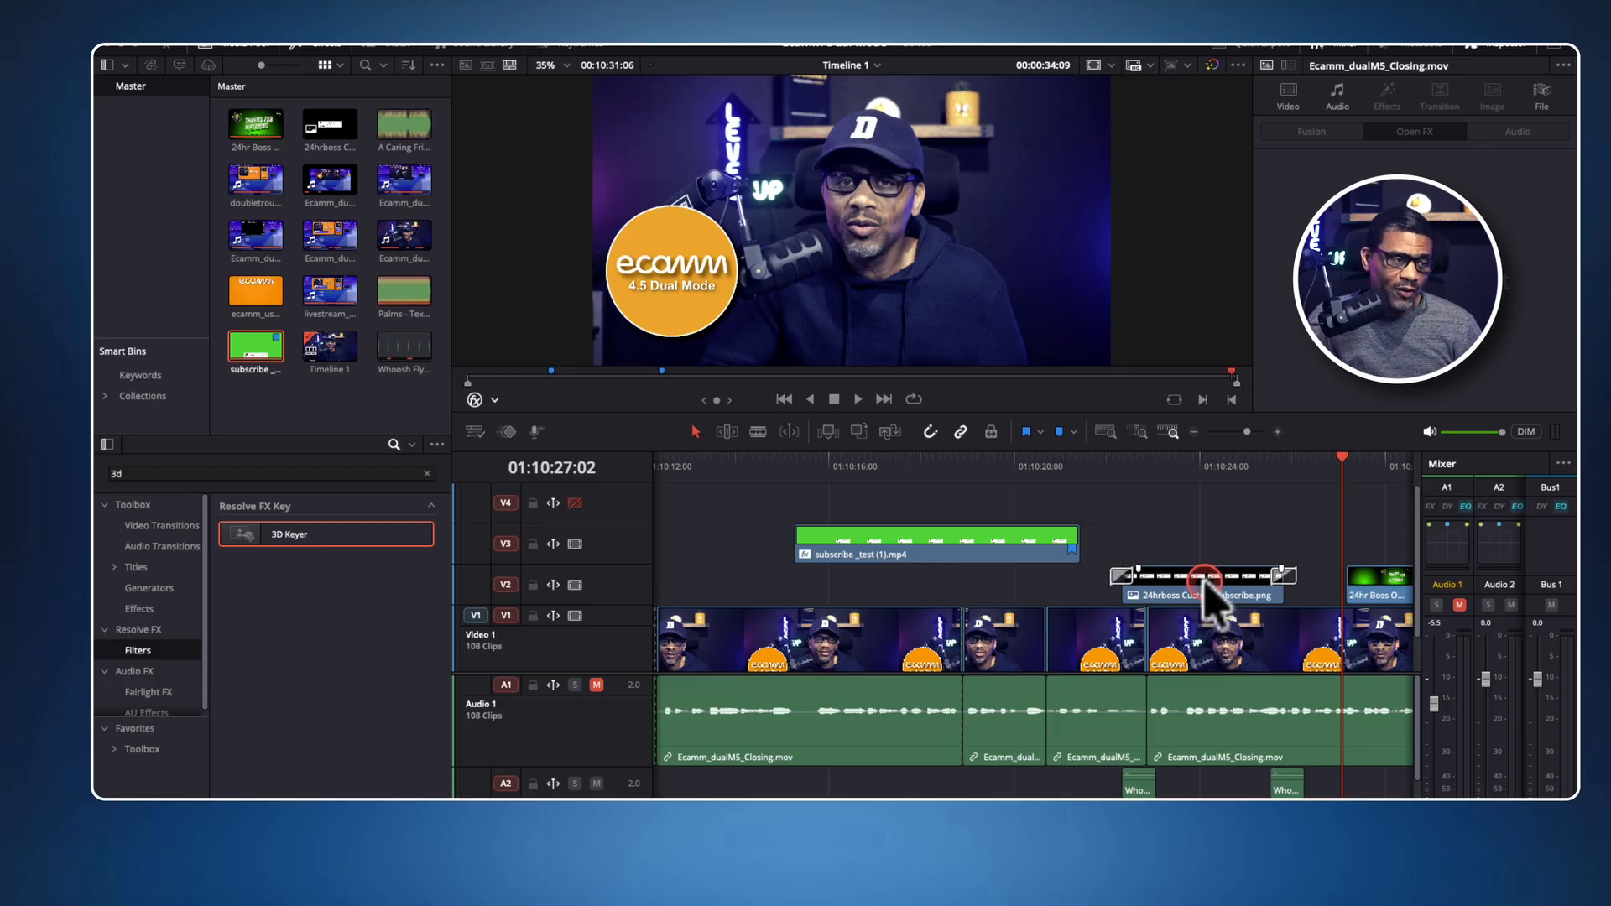